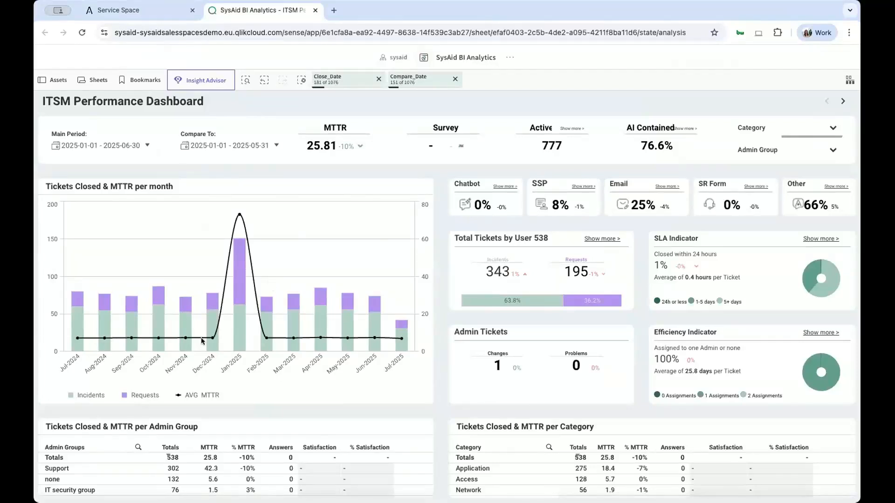
Set the comparison period to 2025-06-01 through 2025-06-30 after checking the Main Period date range.
mouse_move(398, 353)
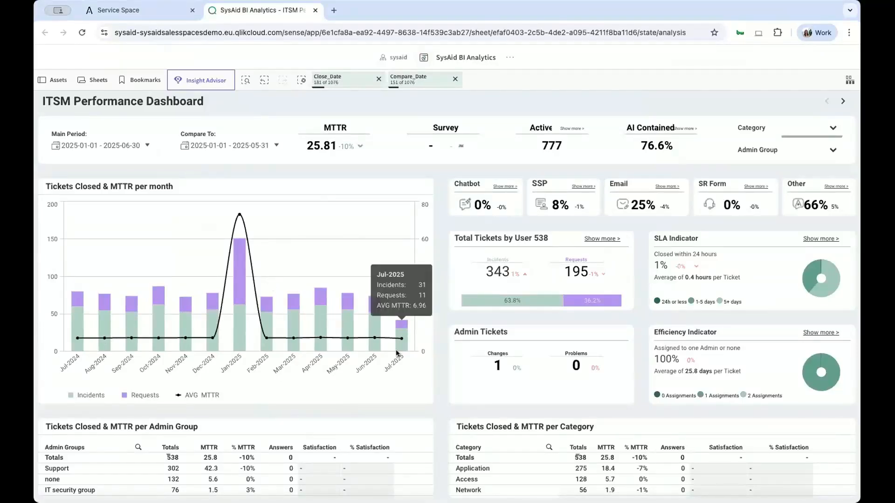
left_click(119, 144)
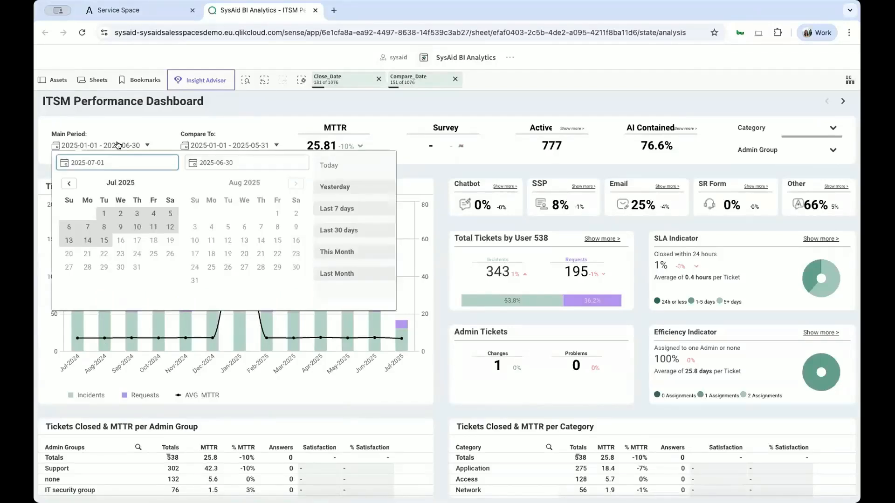
left_click(201, 118)
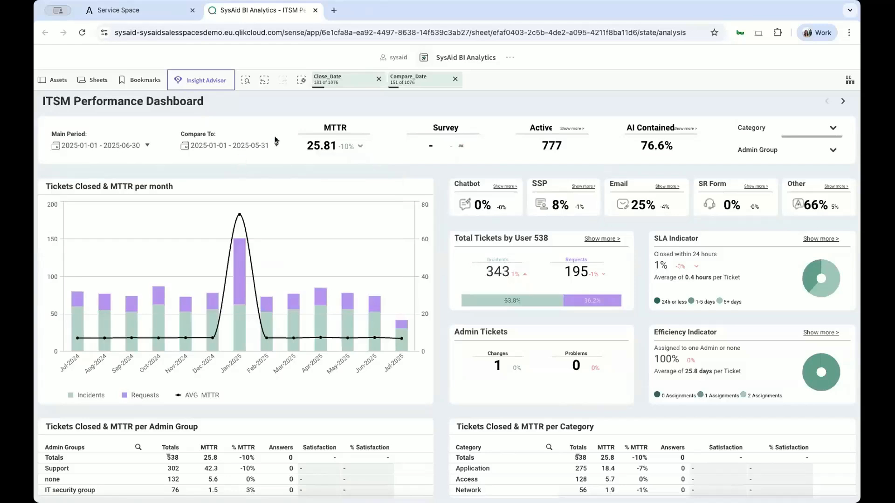
left_click(251, 146)
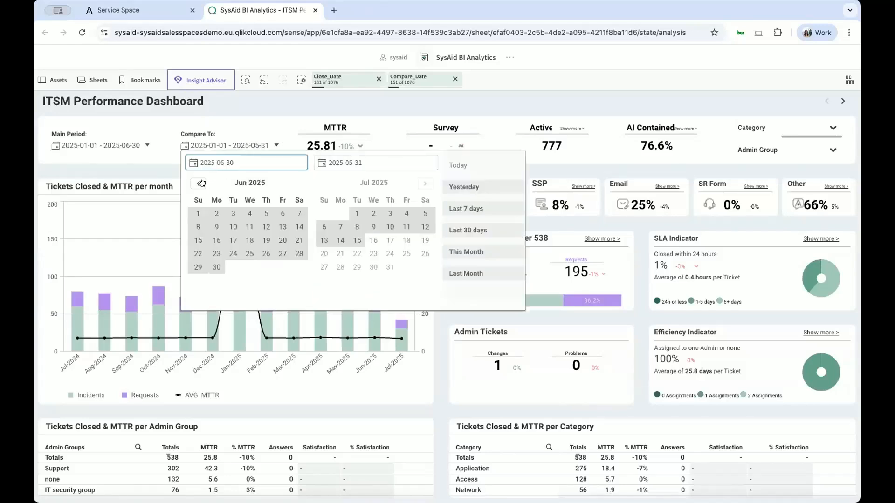
left_click(198, 214)
left_click(217, 267)
left_click(207, 134)
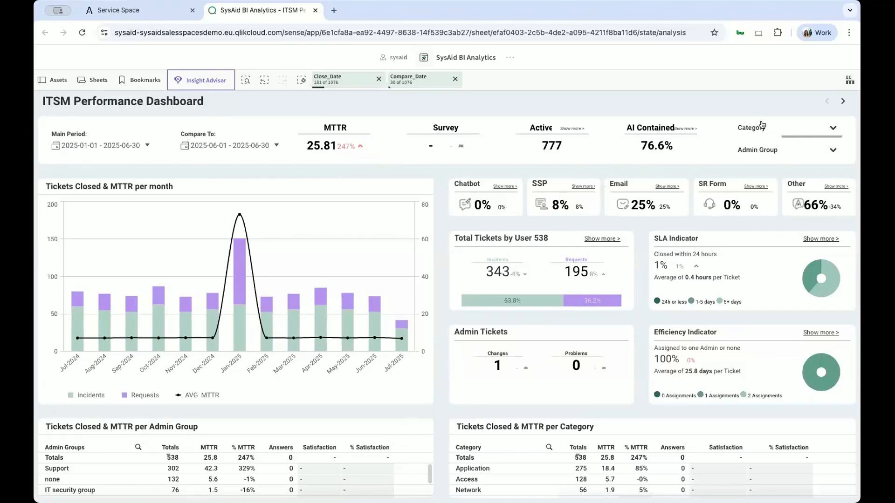
Try filtering the dashboard to the IT security group admin group and discard the selection.
left_click(781, 152)
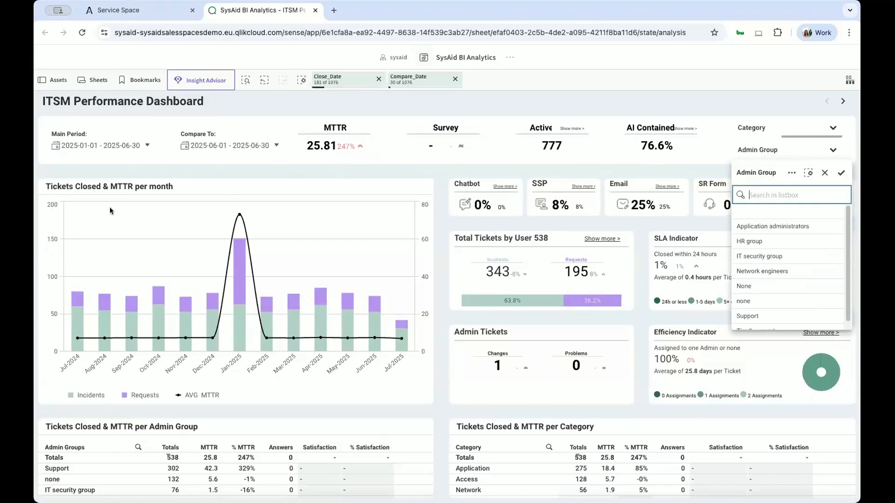
left_click(746, 258)
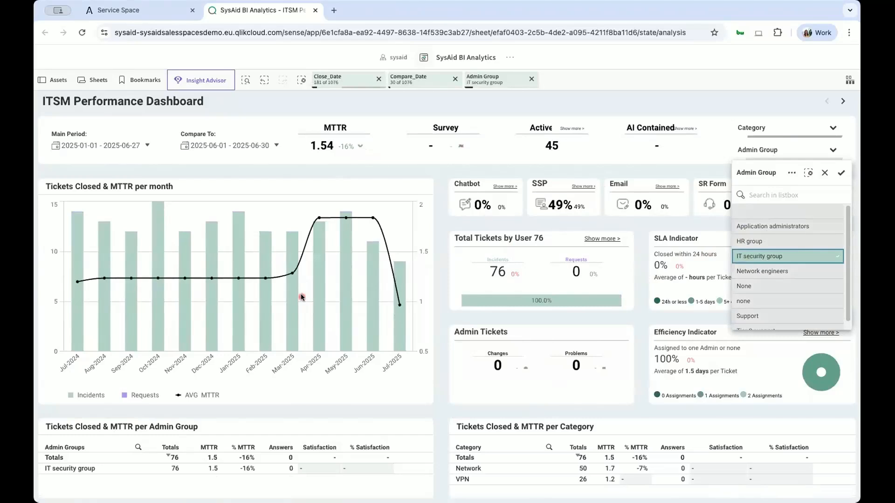
left_click(823, 174)
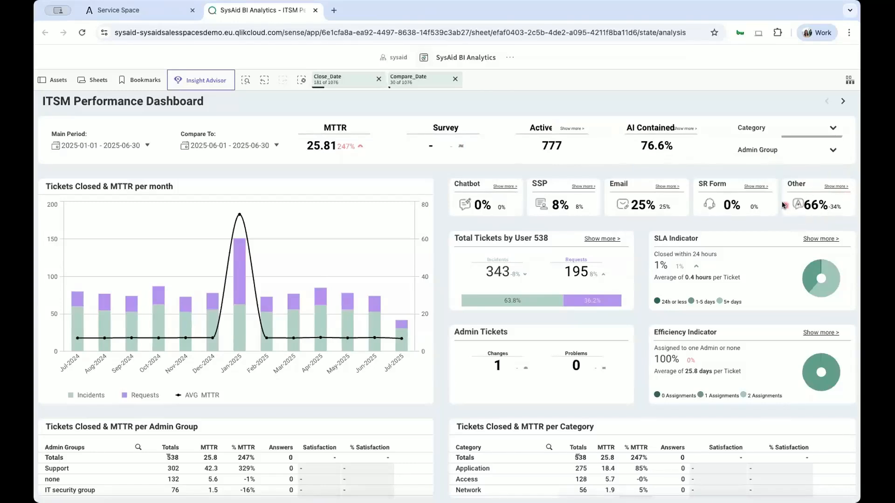
View the Tickets Closed & MTTR per Admin Group table at full size and return to the dashboard.
left_click(761, 187)
mouse_move(478, 304)
mouse_move(415, 434)
left_click(407, 432)
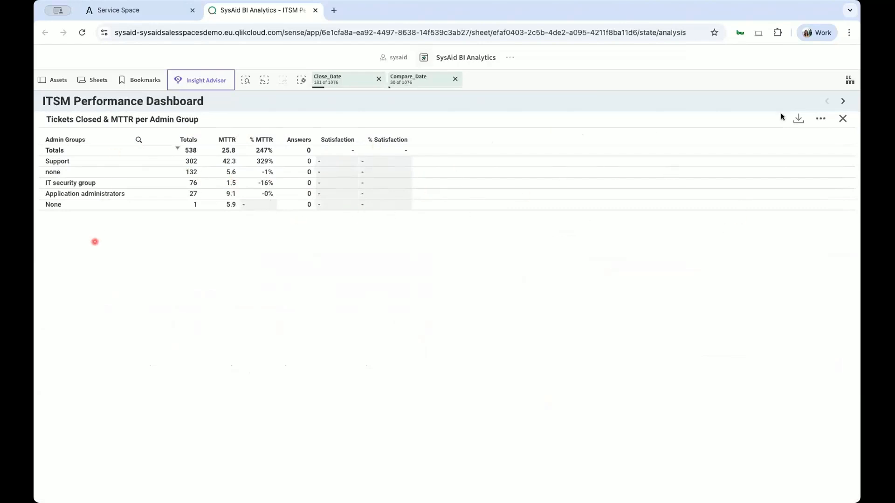
left_click(843, 119)
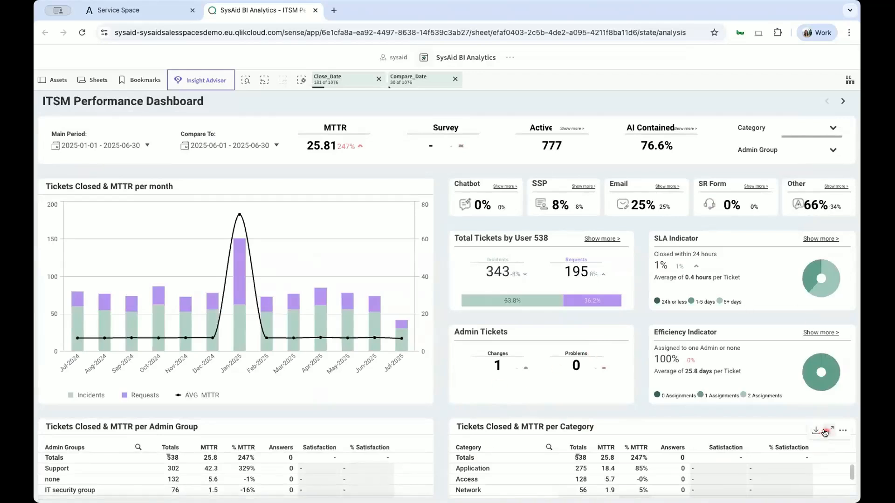
Drill into the Application category in the full-size Tickets Closed & MTTR per Category table to examine its sub-categories, returning to the dashboard.
left_click(830, 428)
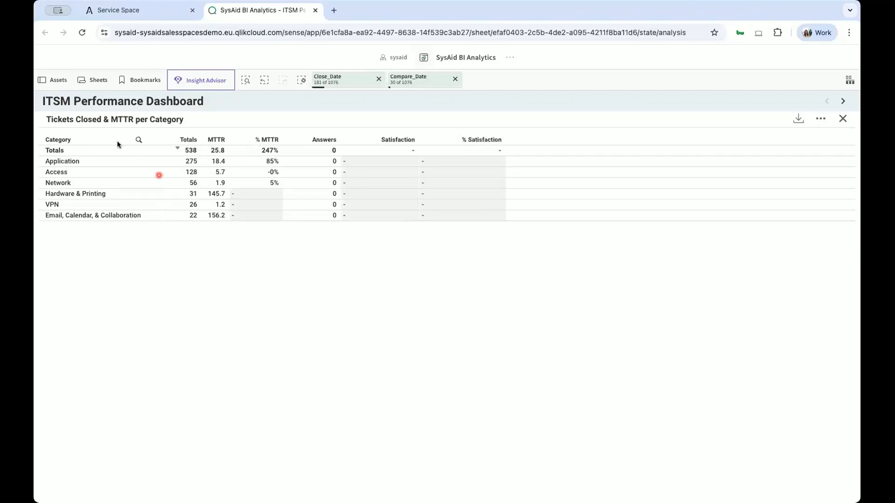
left_click(91, 160)
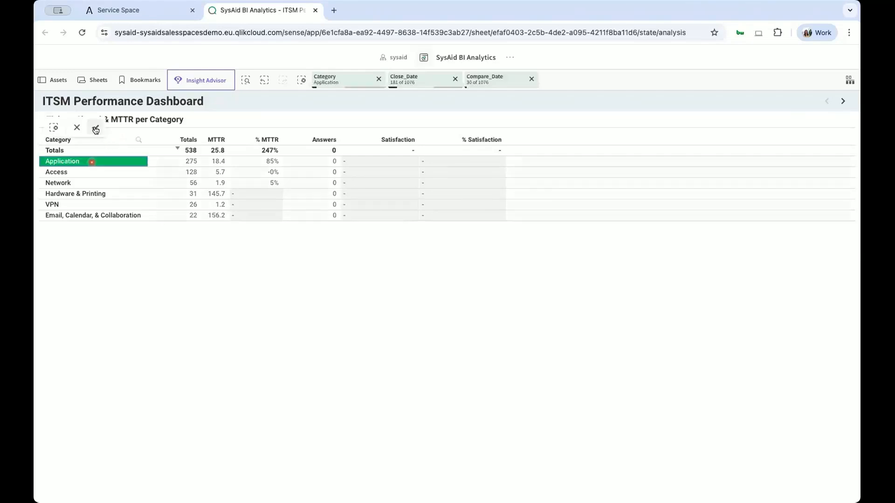
left_click(163, 168)
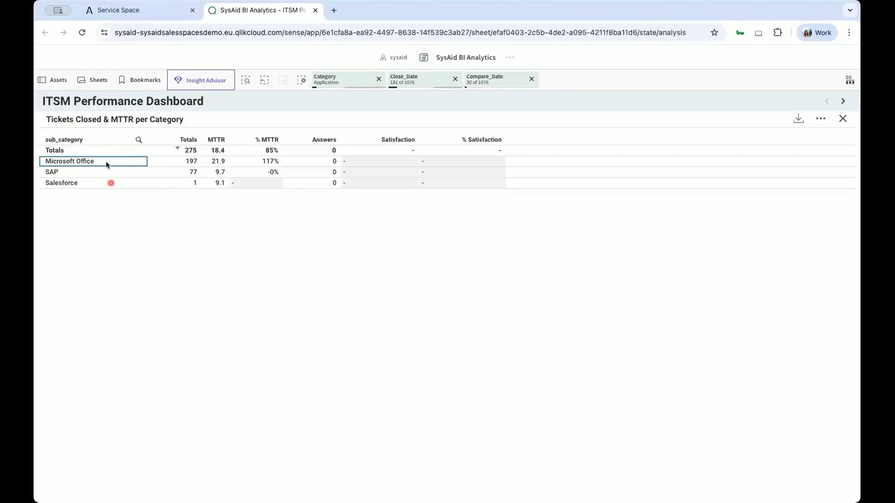
left_click(843, 119)
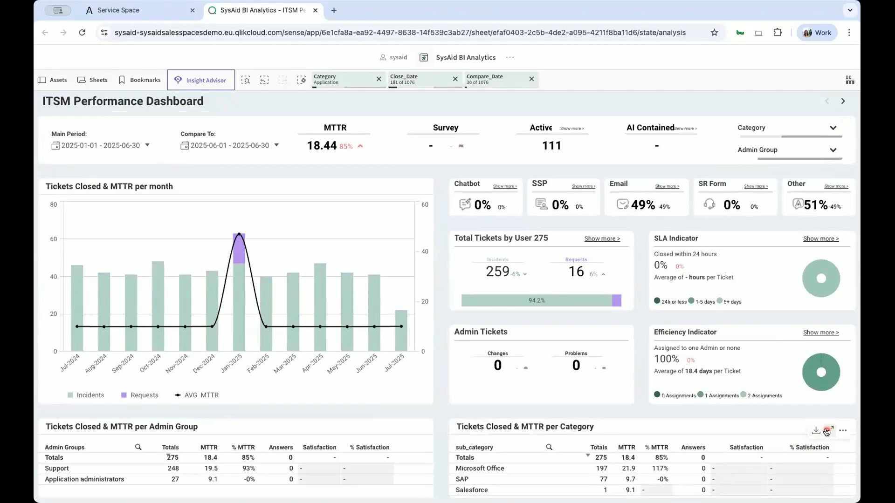
left_click(827, 432)
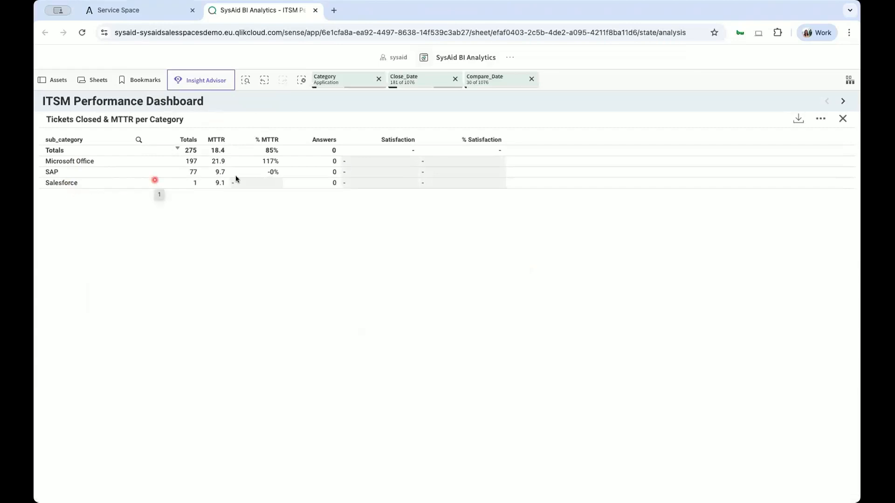
left_click(843, 120)
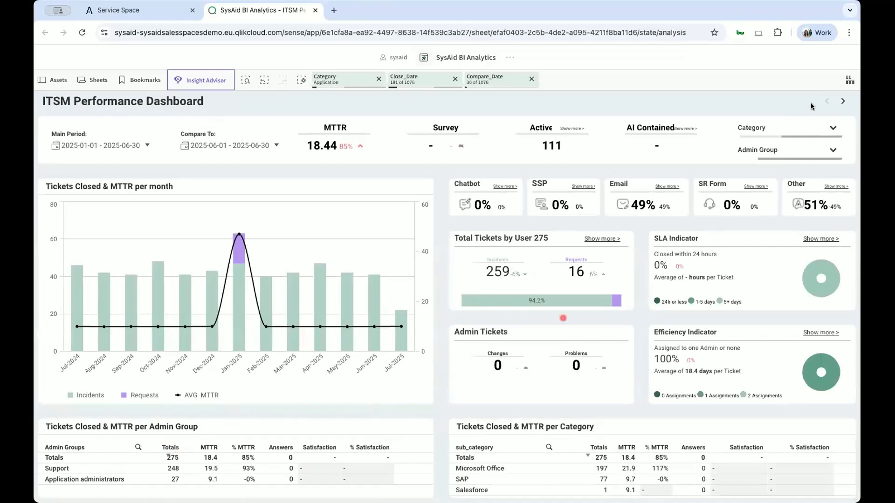
Replace the dashboard's Application category filter with Network.
left_click(783, 157)
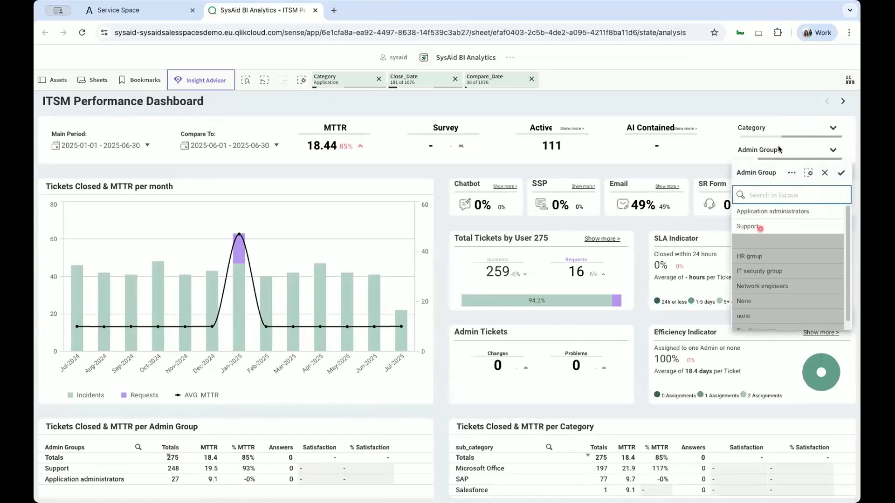
left_click(781, 134)
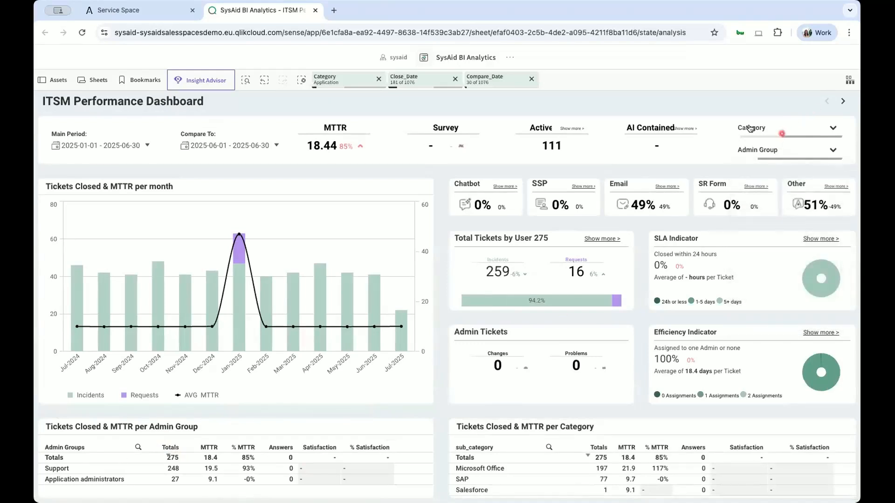
left_click(377, 79)
left_click(753, 128)
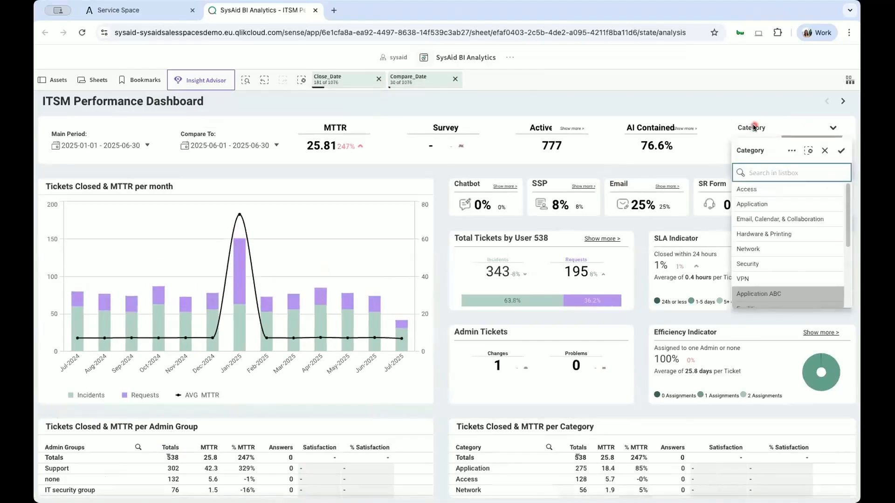
left_click(756, 250)
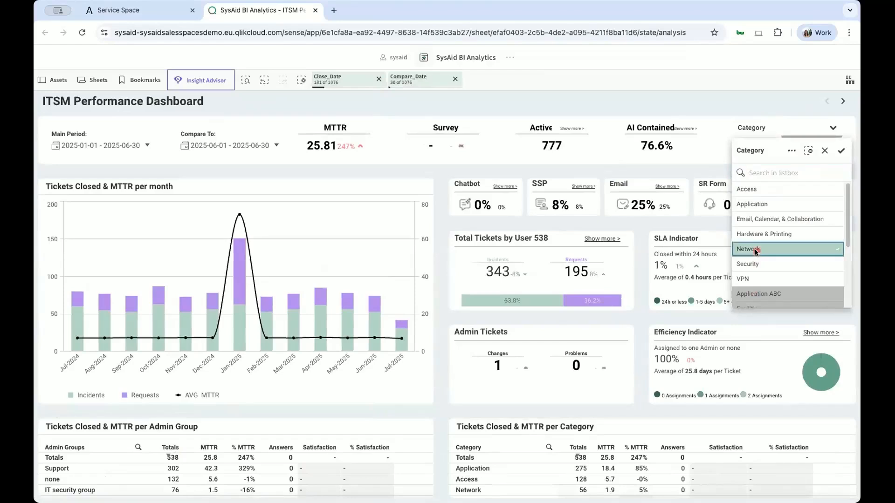
left_click(668, 111)
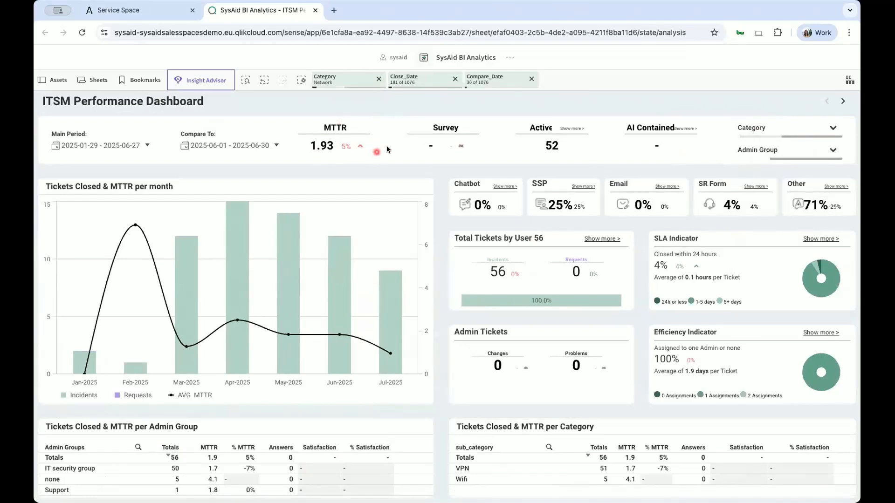
Clear the Network category filter from the dashboard.
left_click(828, 128)
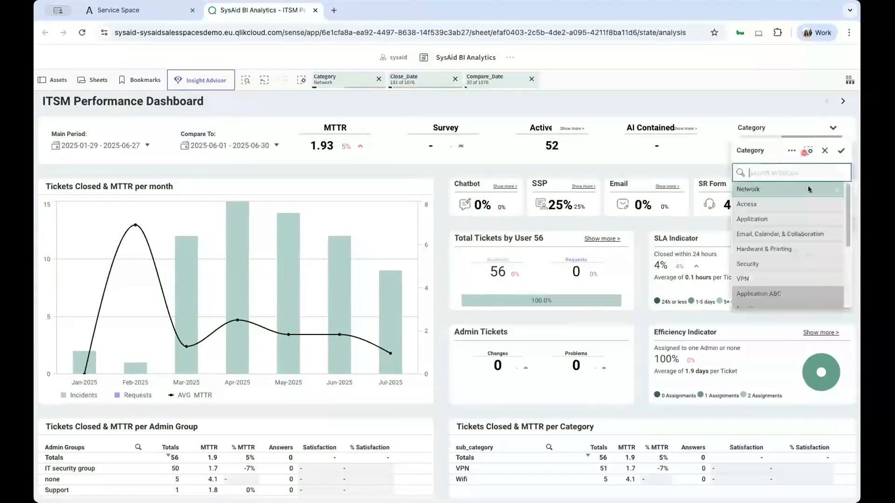
left_click(825, 152)
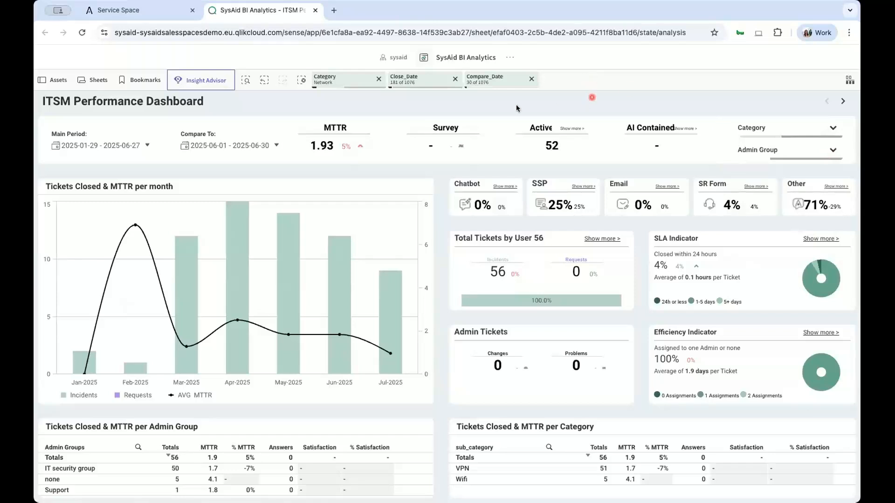
left_click(378, 79)
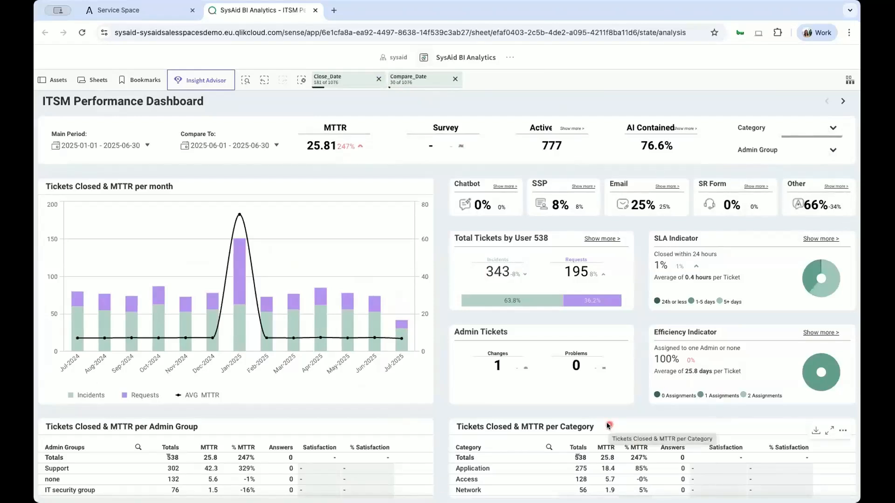
Review the preset date ranges offered for the Main Period, such as Last 7 days and Last 30 days.
left_click(118, 149)
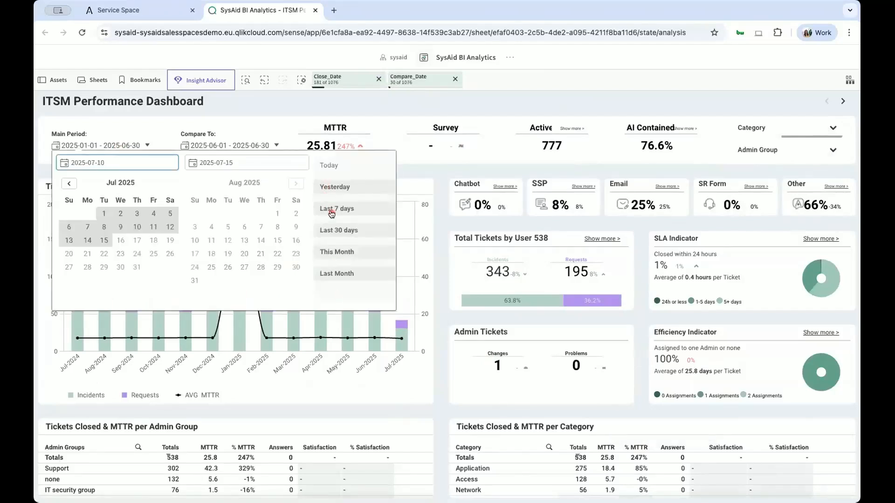
left_click(343, 233)
left_click(149, 123)
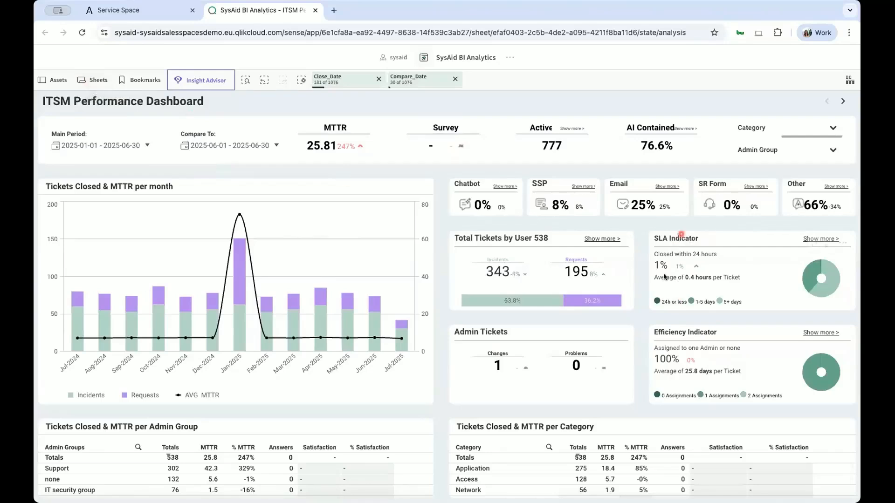
Open the detailed SLA Indicator: Resolution Time view and break its table down by Location (Request User).
mouse_move(801, 240)
left_click(802, 240)
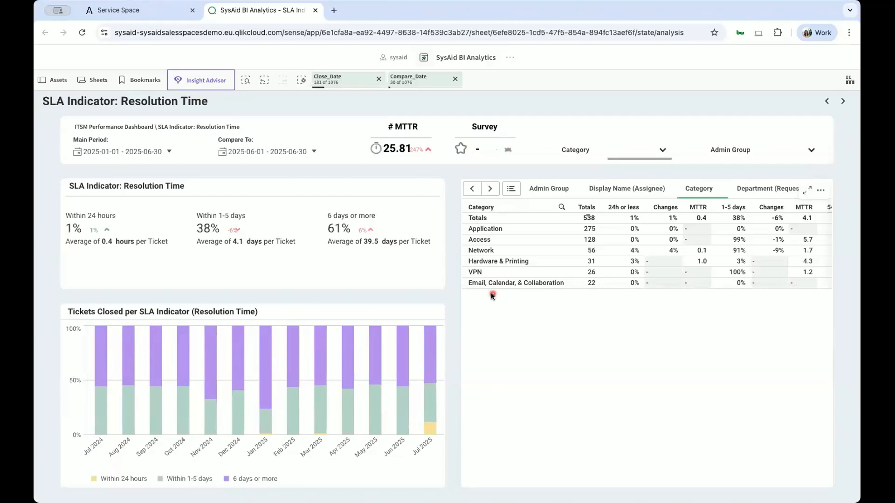
left_click(511, 189)
left_click(512, 191)
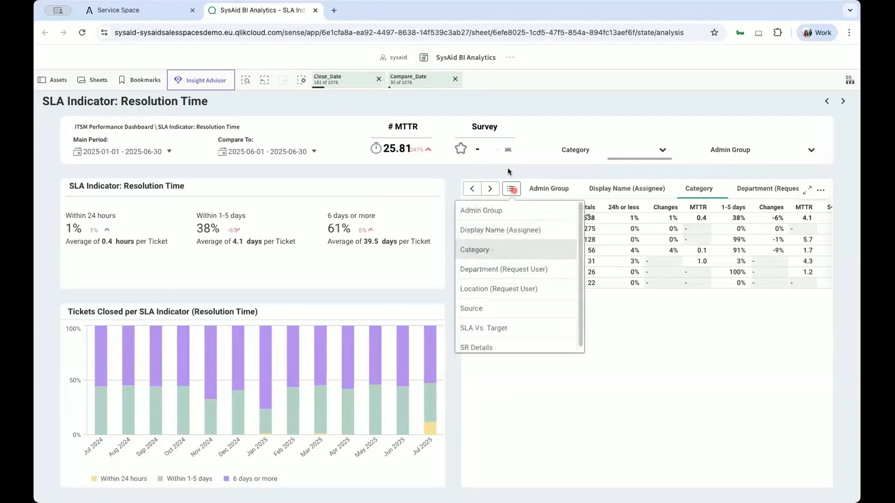
left_click(487, 290)
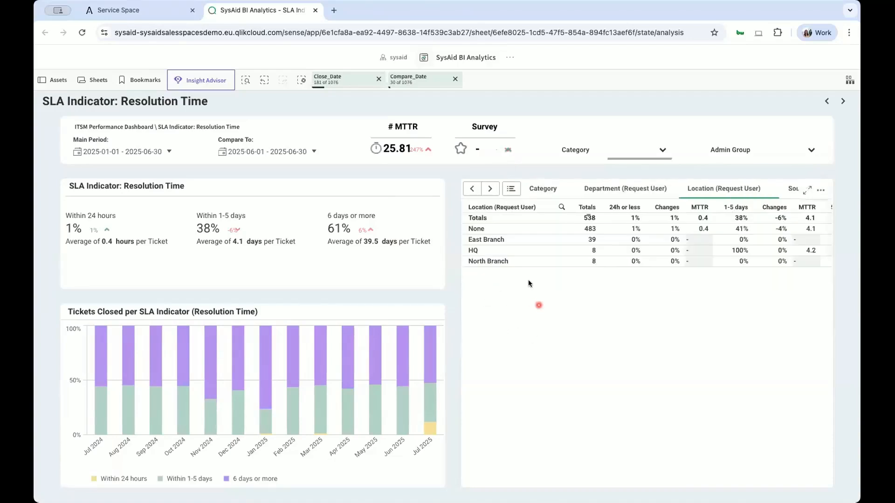
View the resolution-time table by Department (Request User) and switch it to SLA Vs. Target.
left_click(512, 190)
left_click(504, 271)
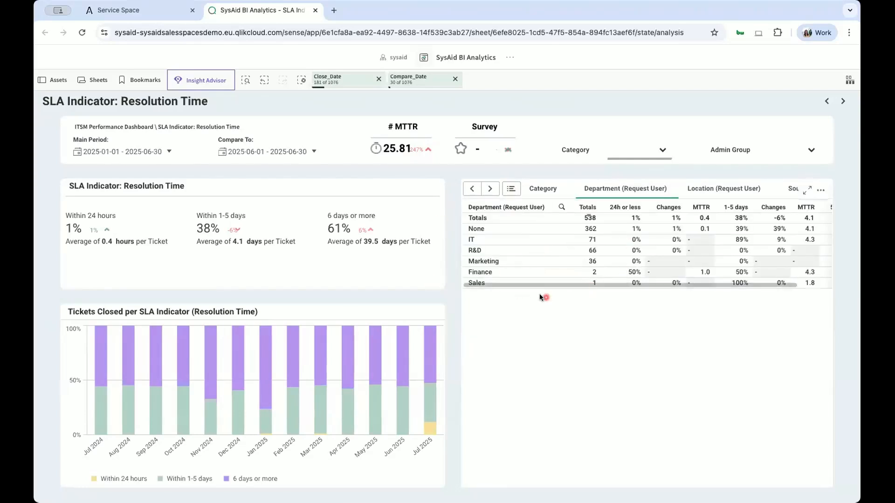
left_click(512, 190)
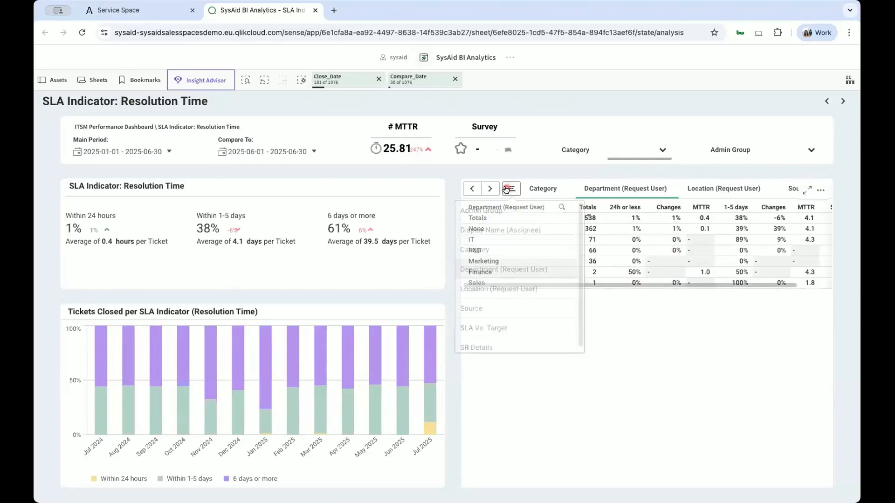
left_click(488, 328)
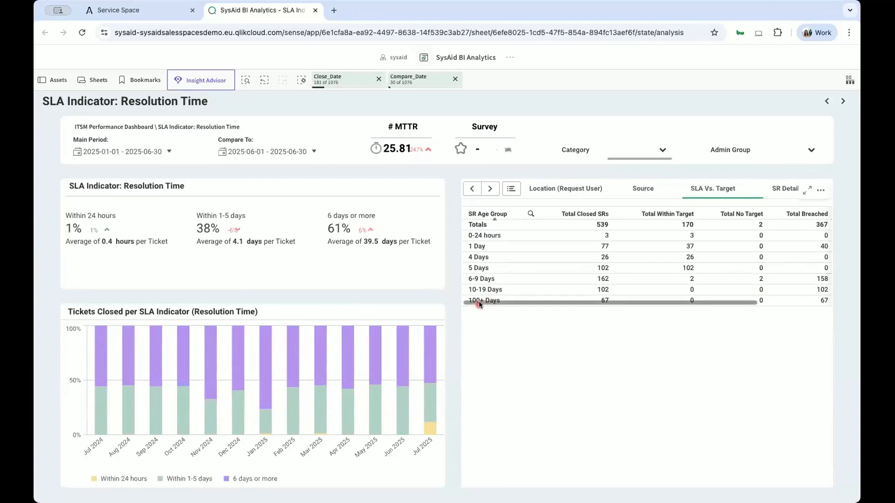
Switch the resolution-time table to SR Details and sort the tickets by SR Type.
left_click(516, 190)
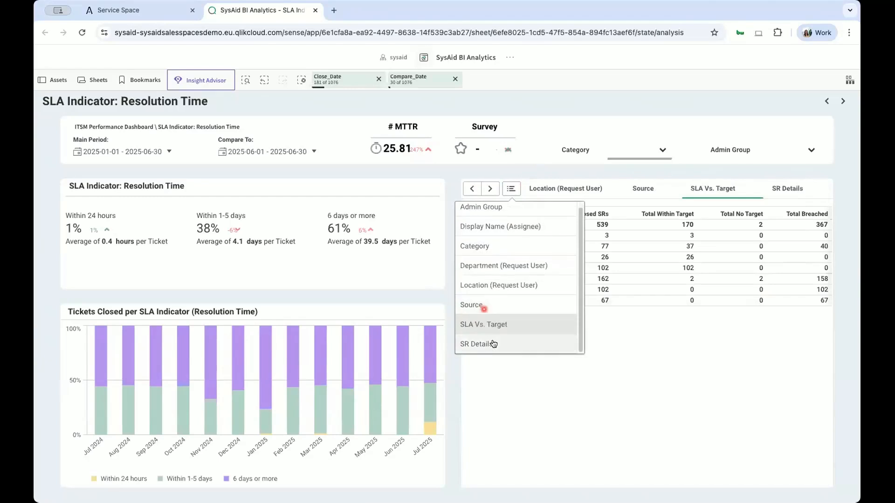
left_click(490, 343)
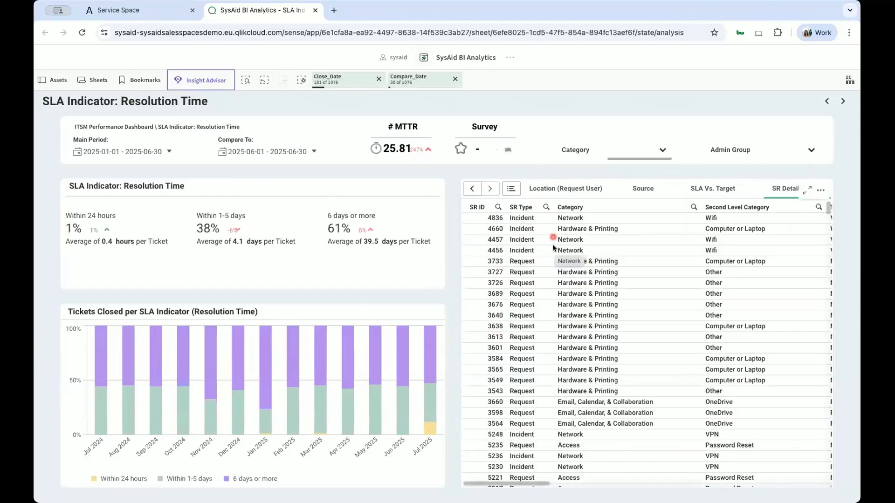
left_click(526, 207)
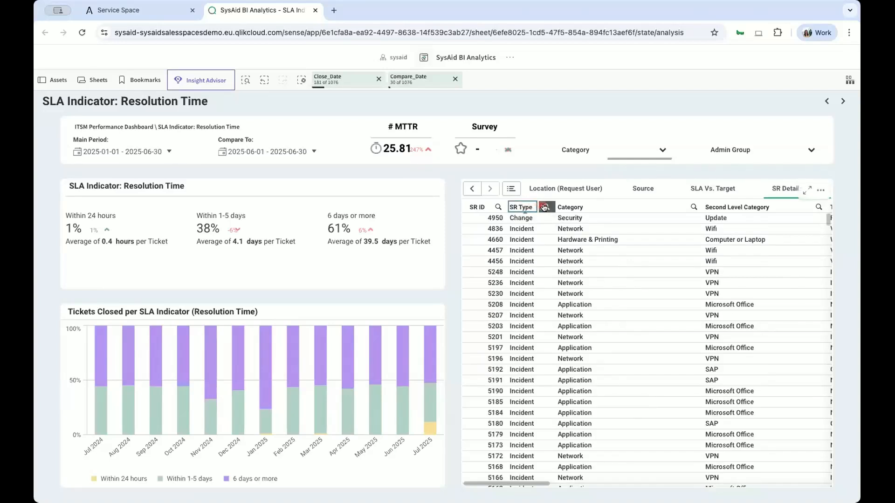
Filter the SR Details table's SR Type to Incident and apply the selection.
left_click(544, 207)
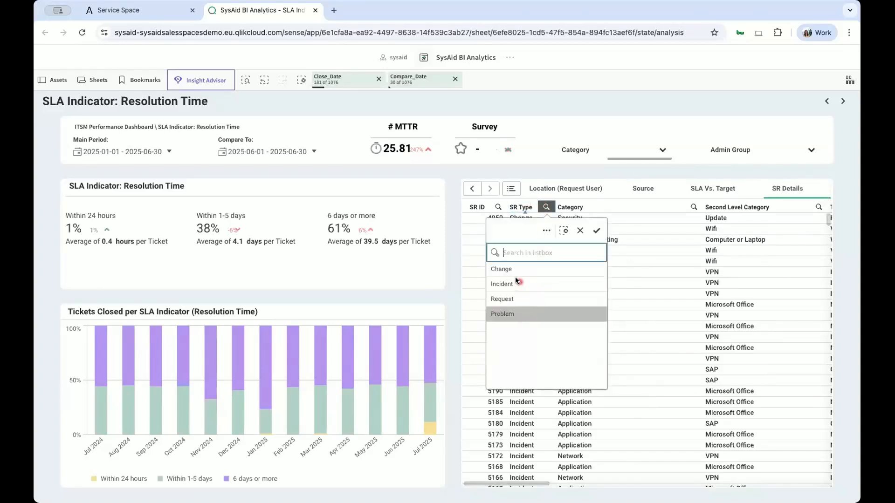
left_click(511, 284)
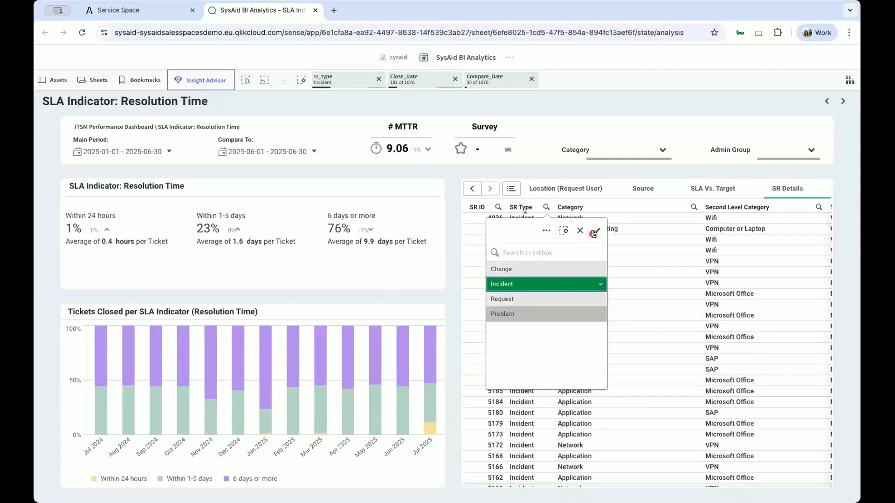
left_click(597, 230)
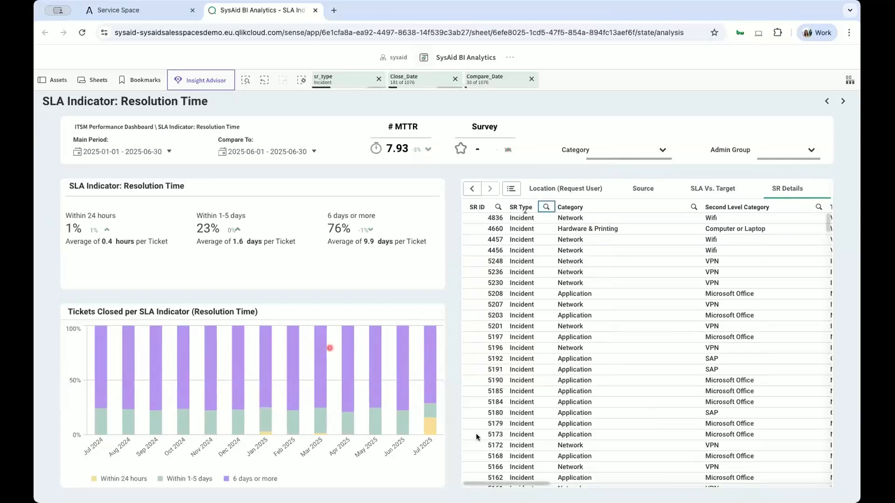
Filter the sheet to Jul 2025 from the Tickets Closed per SLA Indicator chart and check the categories available for that month.
left_click(430, 431)
scroll(642, 318, "down", 10)
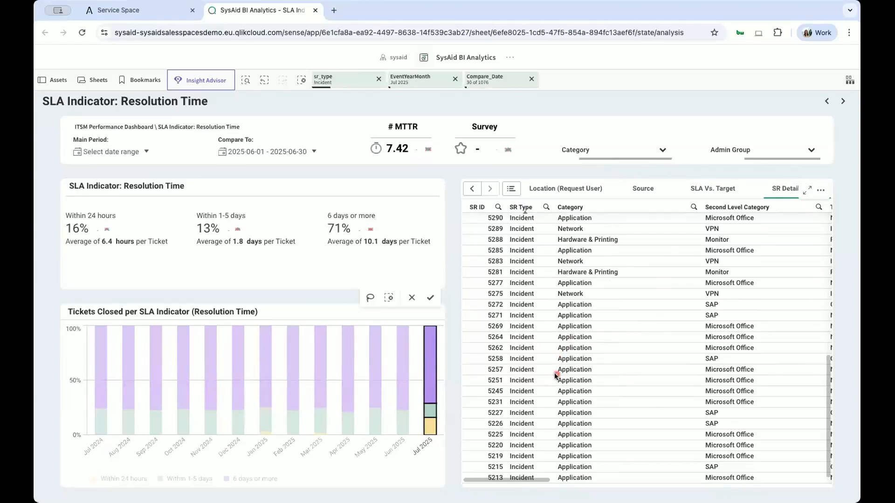
left_click(619, 157)
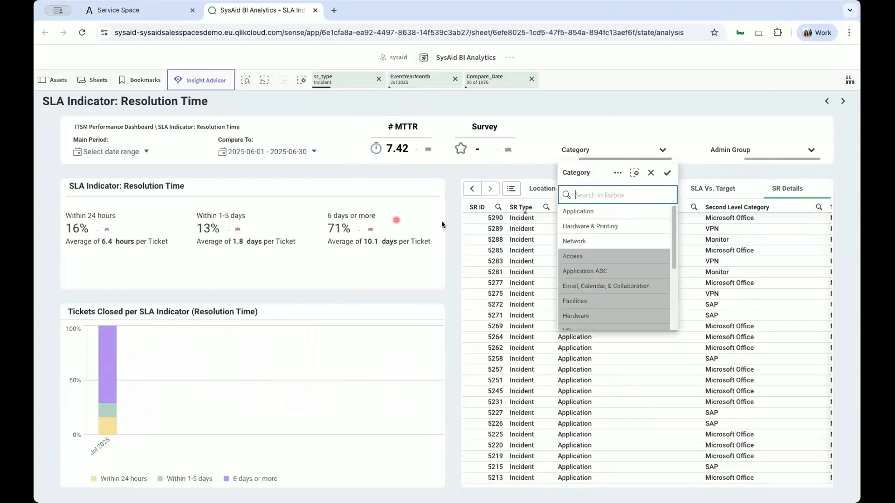
left_click(376, 81)
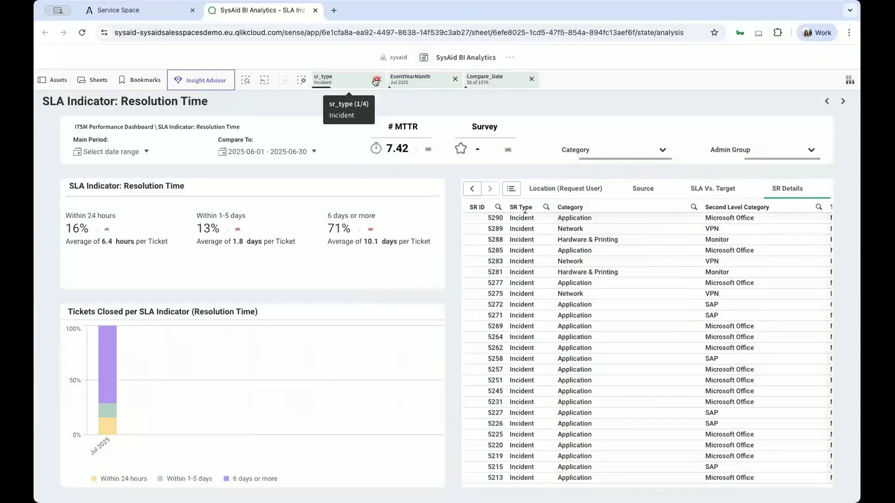
Clear the sr_type filter, and remove the remaining date filters back on the ITSM Performance Dashboard.
left_click(376, 80)
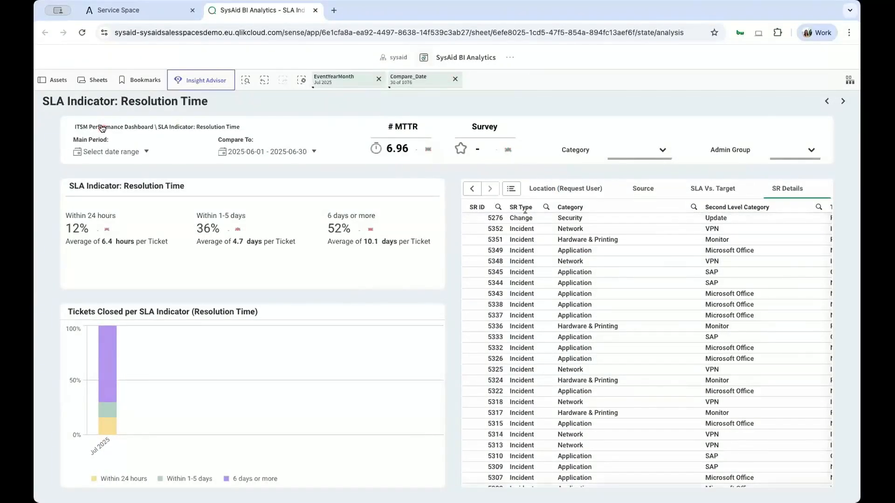
left_click(112, 127)
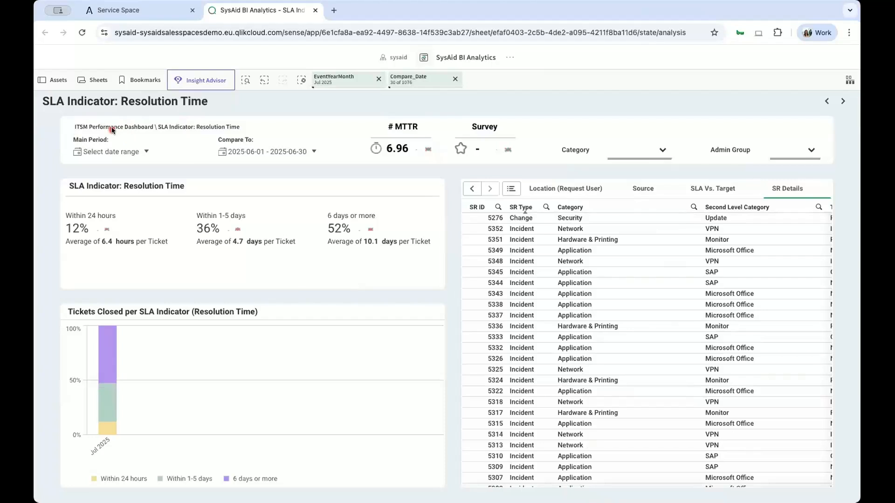
left_click(379, 83)
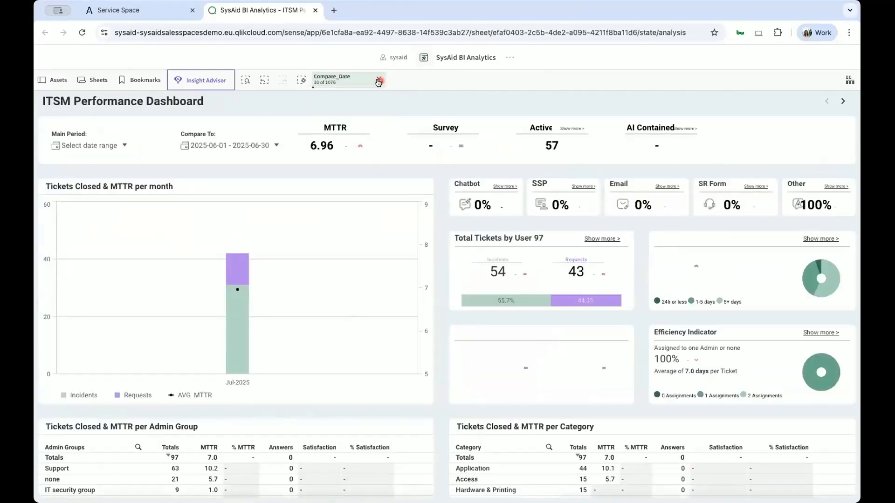
Set the dashboard's Main Period to 2025-06-01 - 2025-06-30.
left_click(75, 146)
left_click(69, 183)
left_click(69, 214)
left_click(104, 253)
left_click(87, 267)
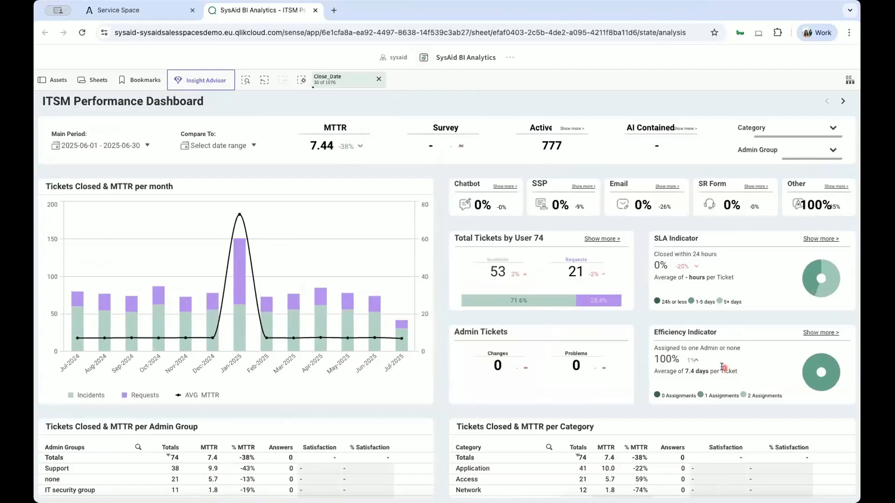
Open the detailed Efficiency Indicator: Assignments view and break its table down by Source.
left_click(809, 334)
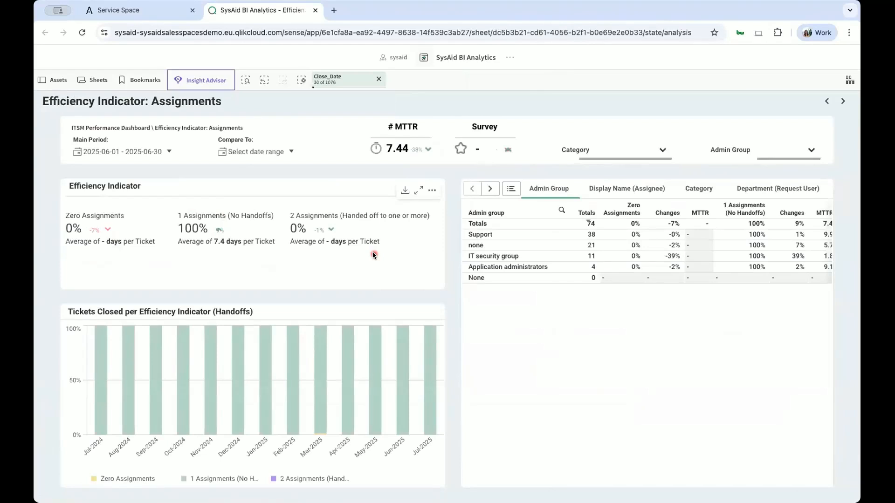
left_click(511, 190)
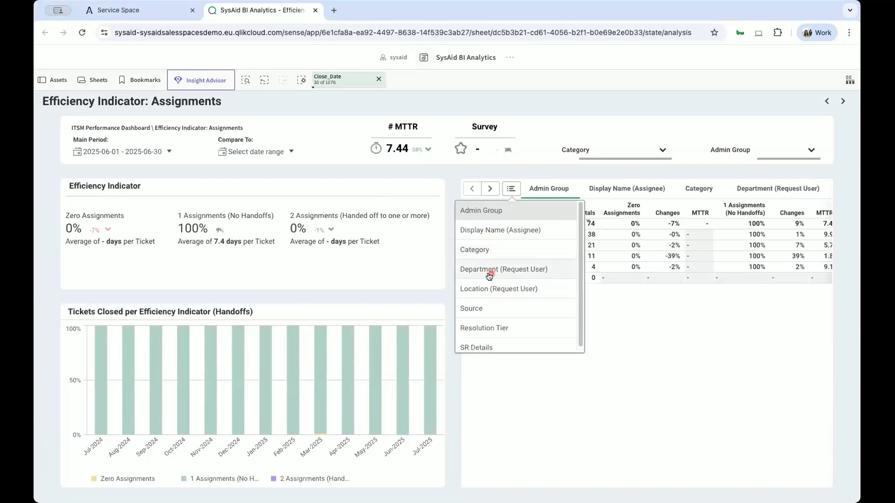
scroll(492, 303, "down", 1)
left_click(521, 305)
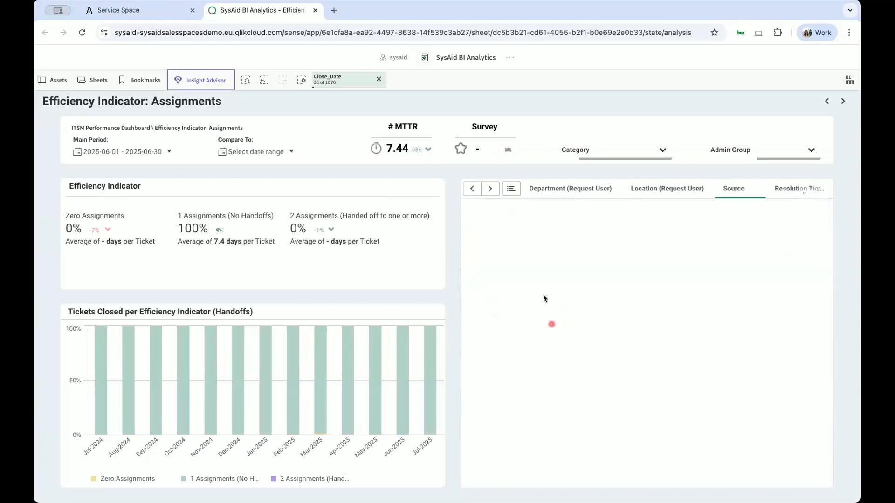
Switch the assignments table to SR Details, and return to the ITSM Performance Dashboard.
left_click(511, 189)
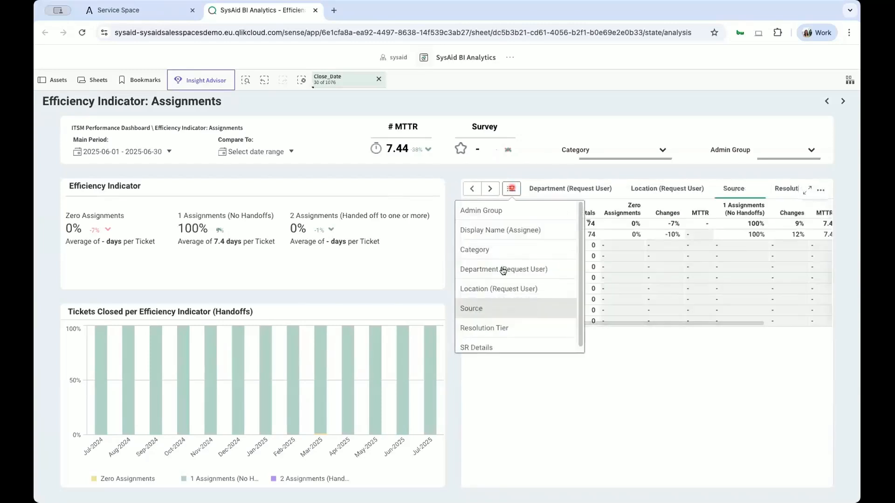
left_click(504, 343)
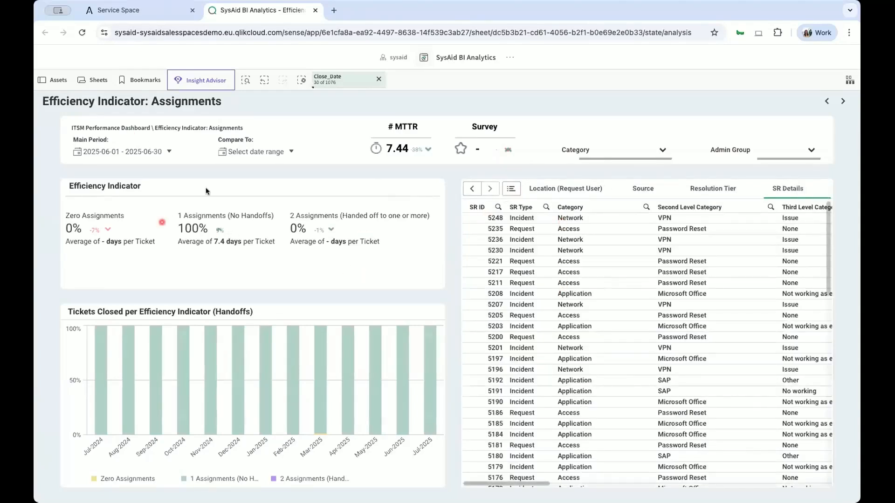
left_click(110, 128)
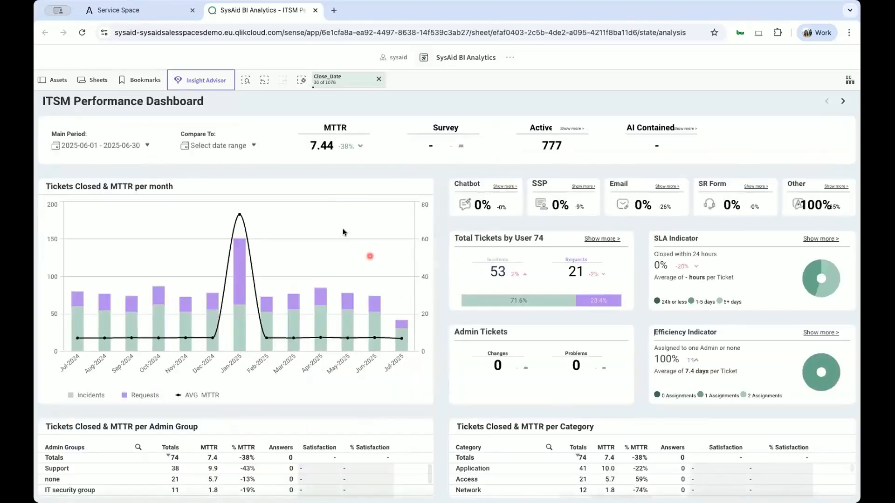
Browse the available public sheets and open Active Service Records (SRs).
left_click(90, 80)
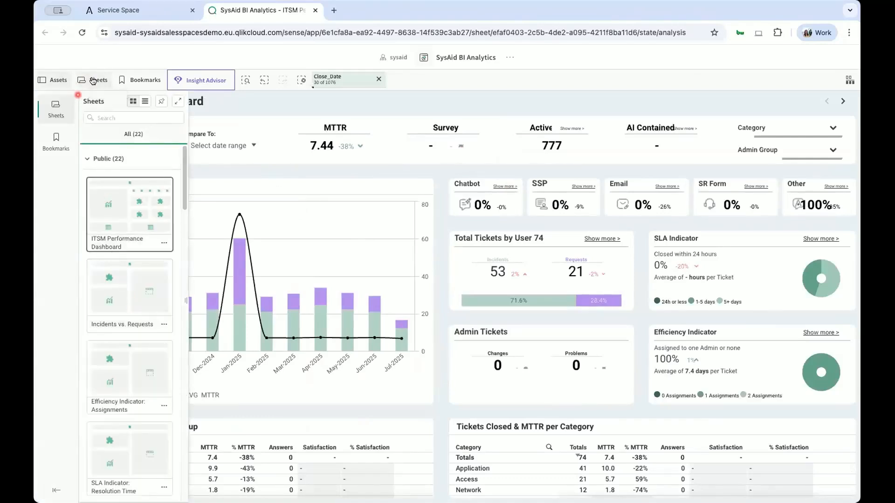
scroll(136, 259, "down", 4)
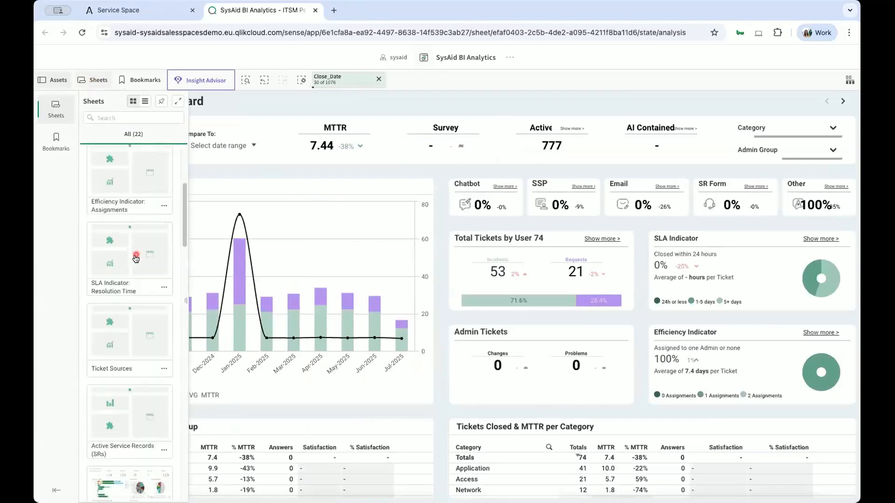
scroll(133, 256, "up", 3)
scroll(131, 255, "down", 4)
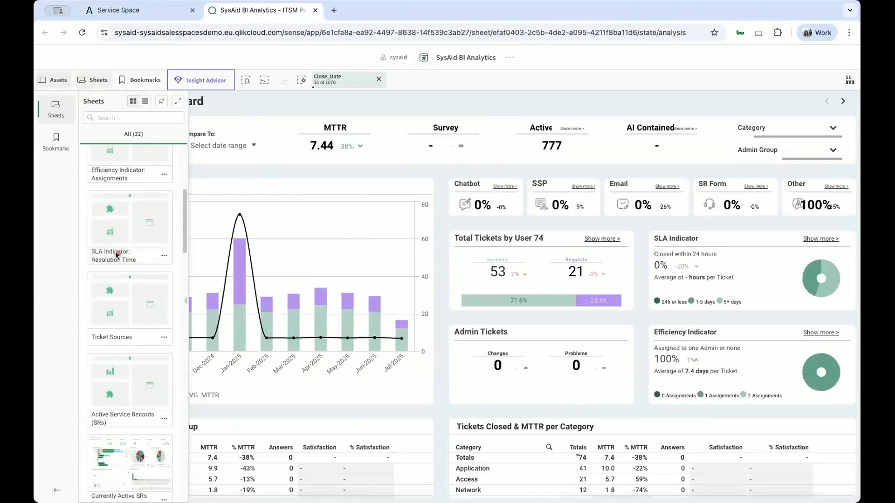
scroll(117, 255, "down", 2)
scroll(133, 333, "down", 5)
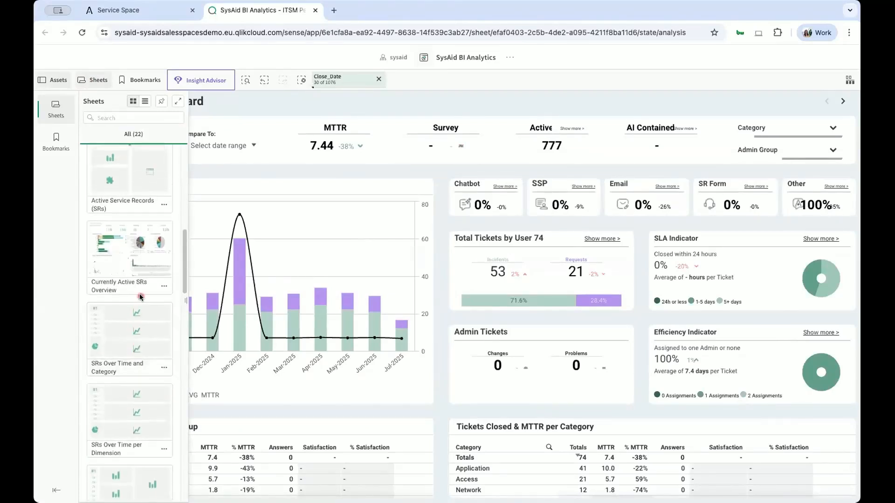
left_click(117, 199)
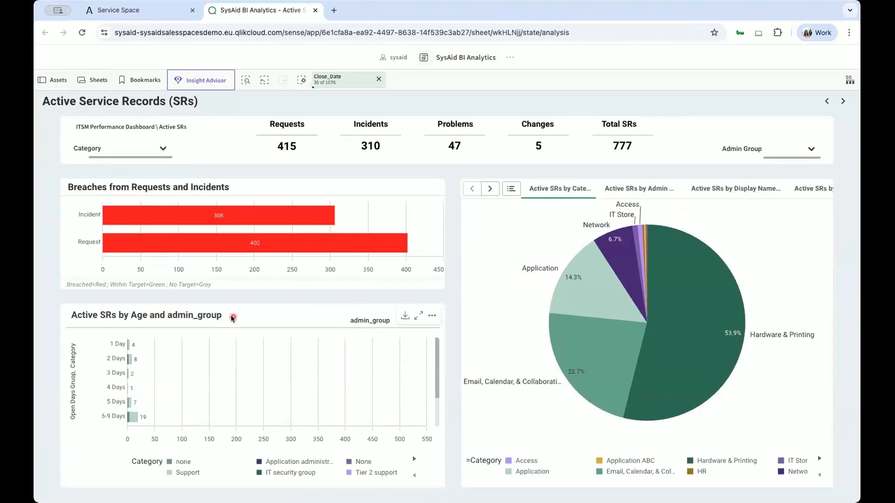
Check the Category filter options for active service records and switch the pie chart to the Admin Group breakdown.
left_click(163, 148)
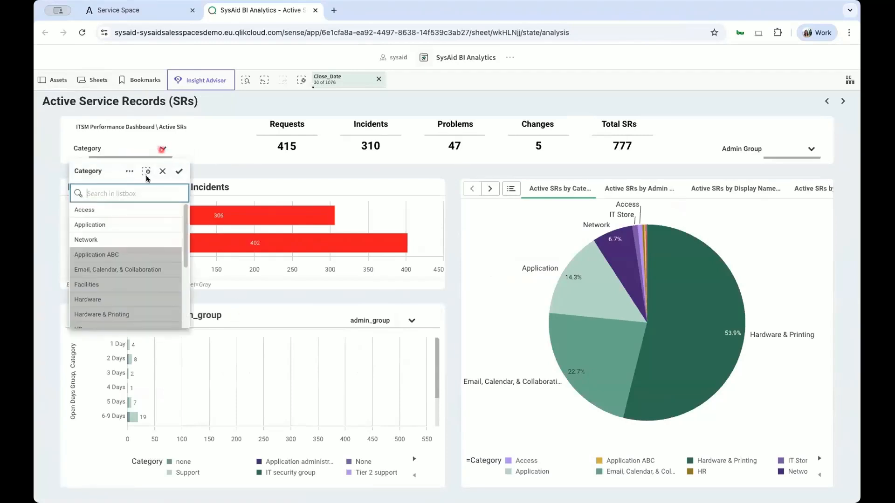
left_click(206, 143)
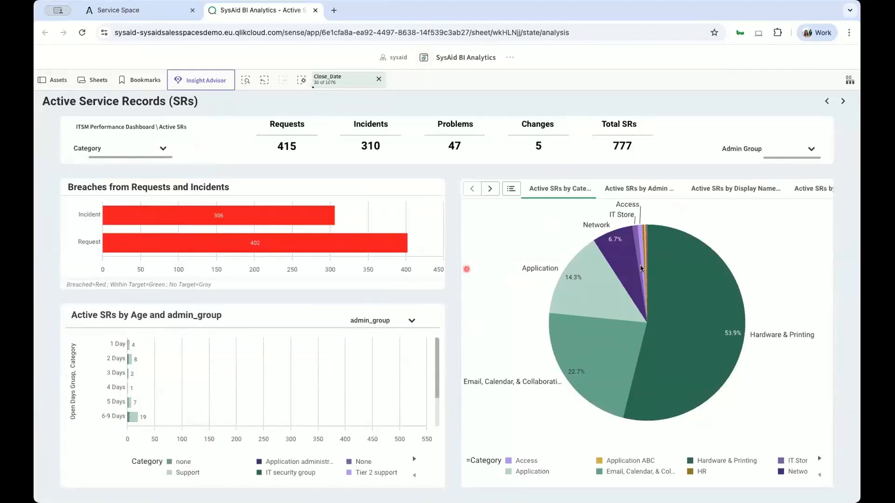
left_click(627, 188)
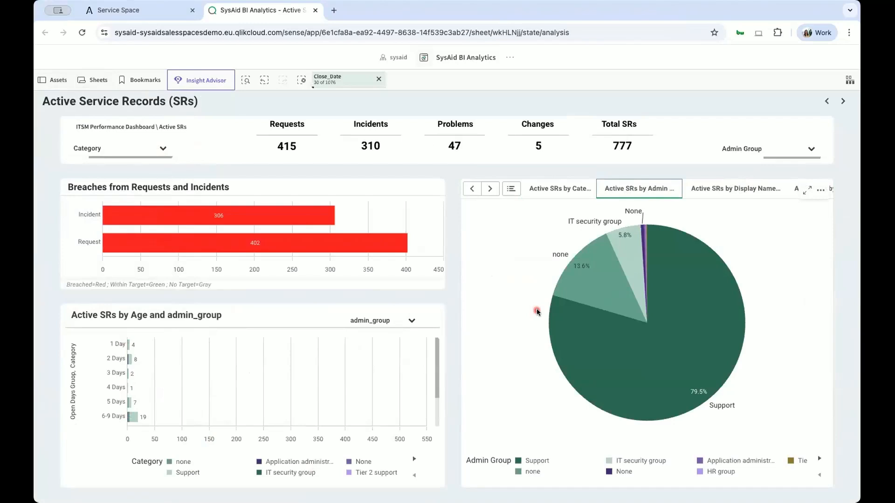
mouse_move(171, 219)
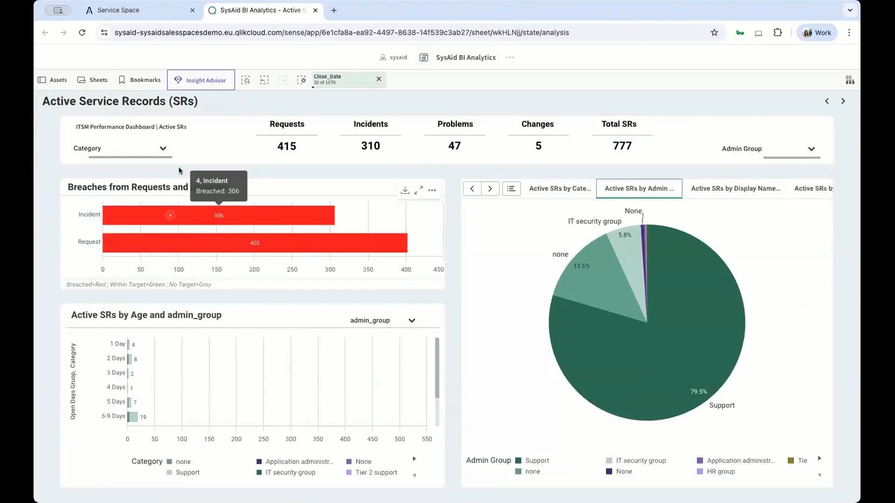
Find the SysAid Copilot Usage Dashboard among the sheets and open it to review its conversation and AI containment metrics.
left_click(99, 82)
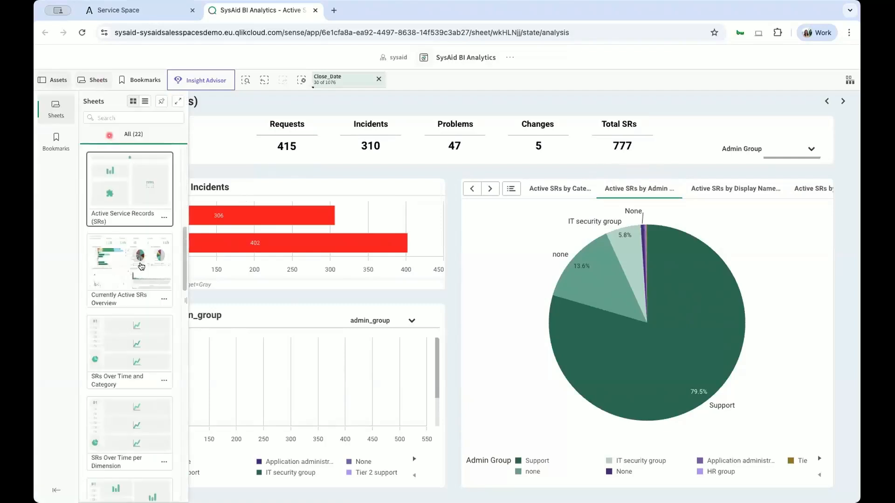
scroll(131, 346, "down", 5)
scroll(131, 346, "down", 10)
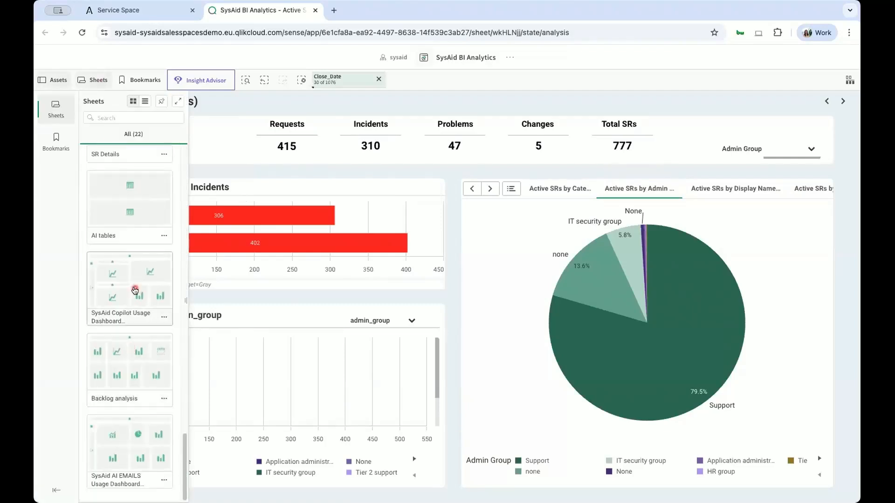
left_click(134, 291)
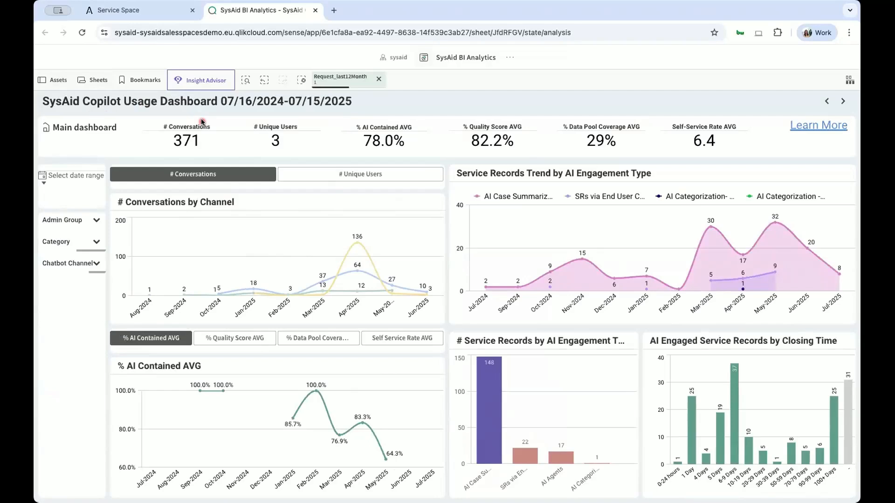
mouse_move(302, 137)
mouse_move(389, 368)
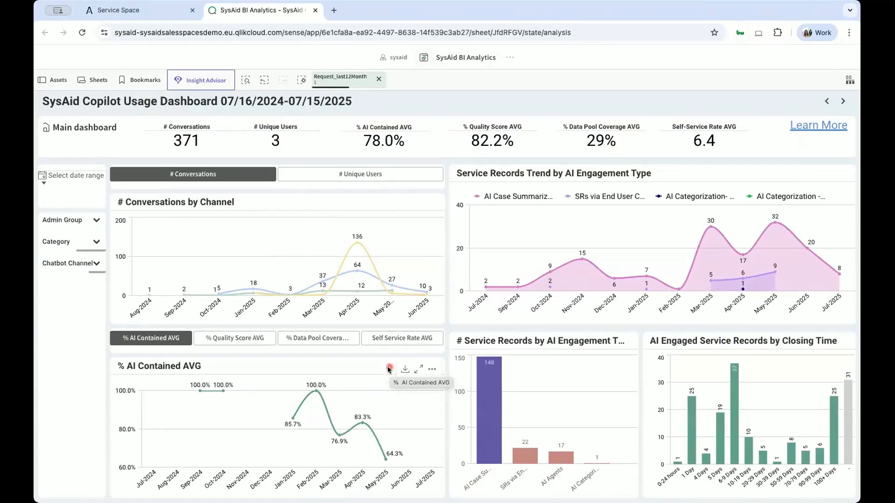
Glance at the sheets list and switch the % AI Contained AVG trend chart to % Quality Score AVG.
left_click(93, 80)
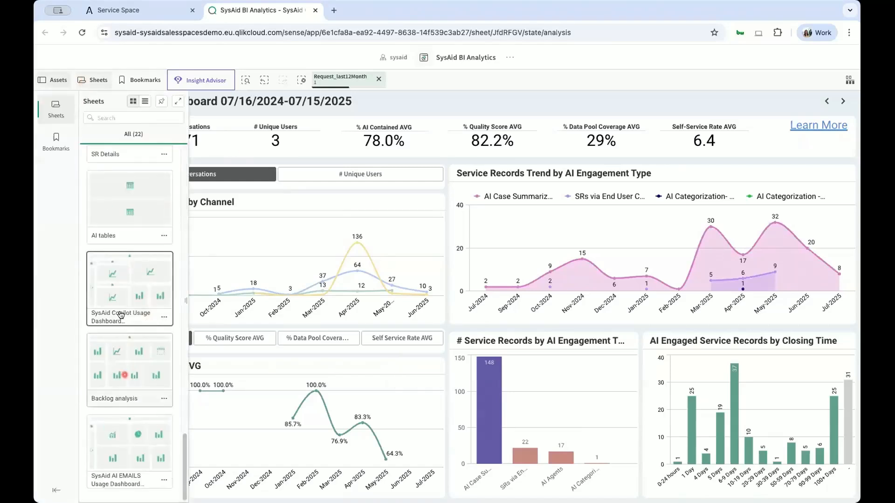
left_click(425, 105)
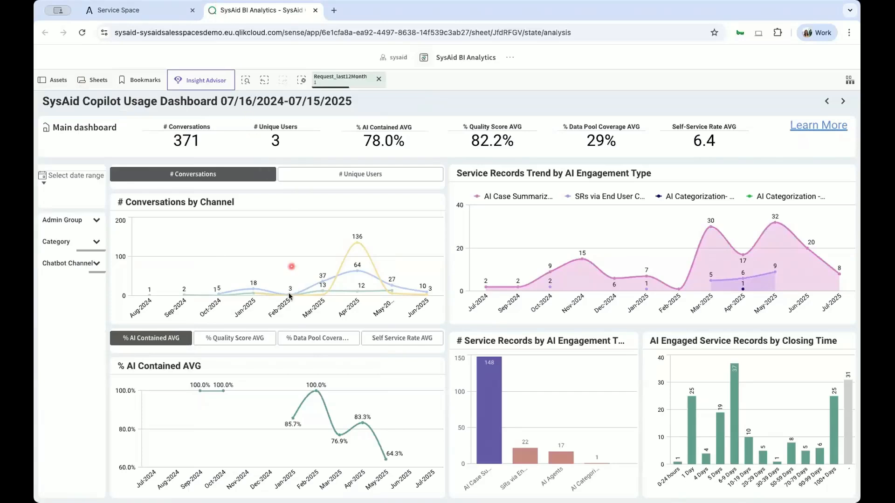
left_click(259, 338)
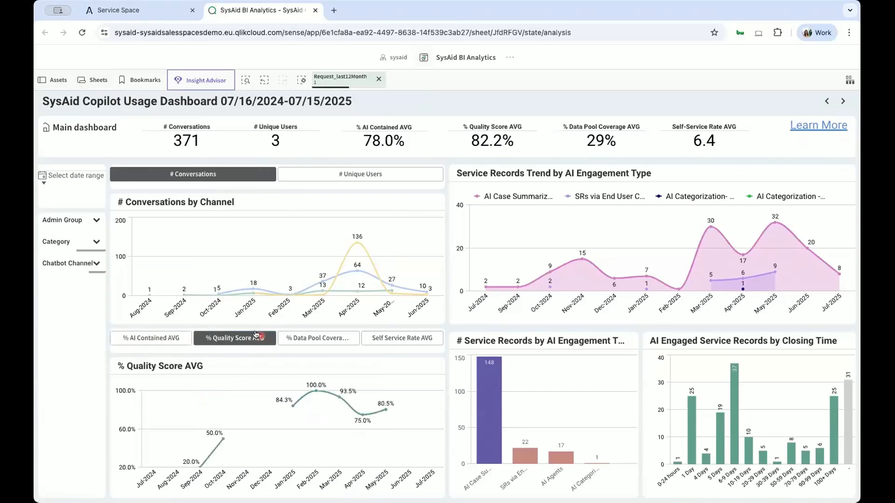
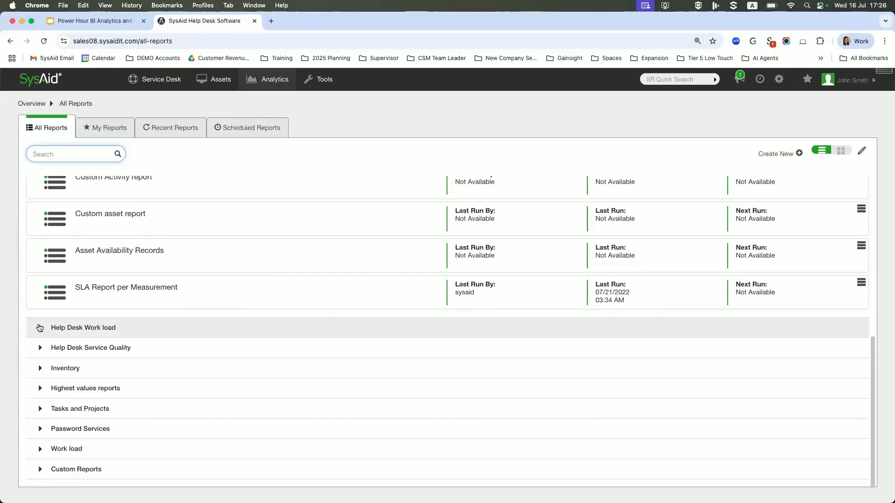
Browse the reports list, look at the settings of Opened/Closed Records per Administrator, and return to all reports.
scroll(116, 335, "down", 3)
scroll(116, 336, "down", 2)
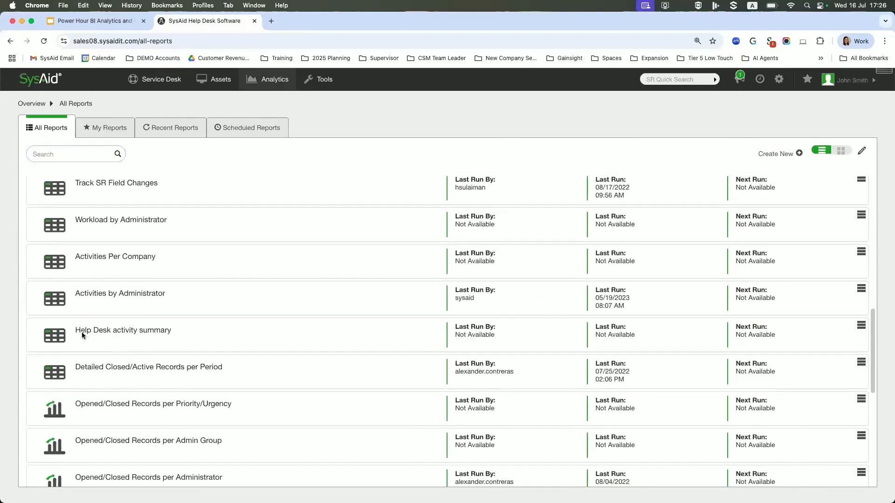
scroll(146, 317, "down", 3)
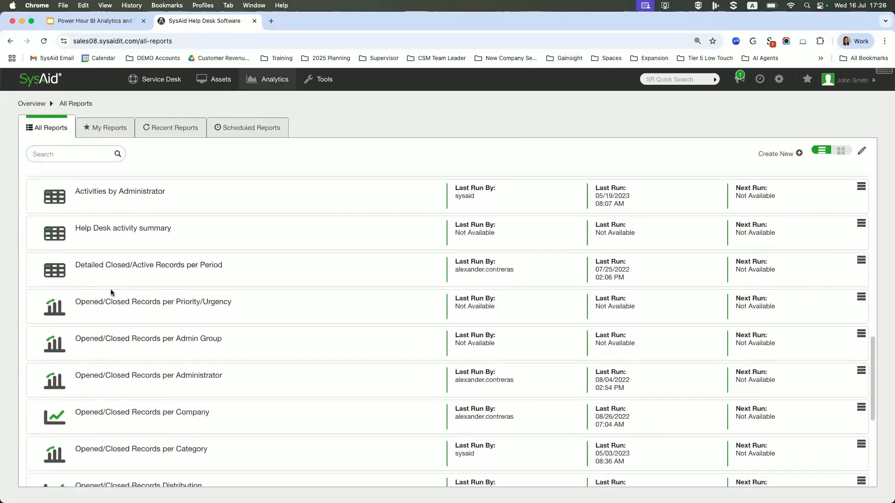
scroll(110, 366, "down", 1)
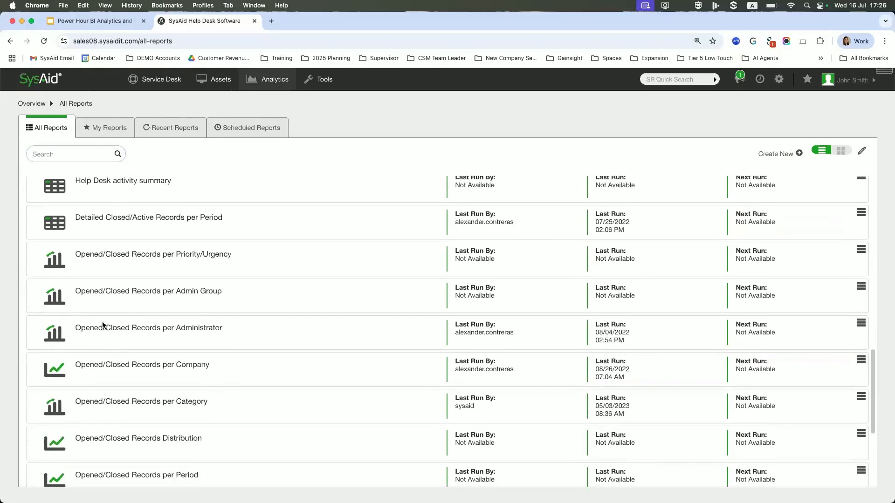
left_click(60, 334)
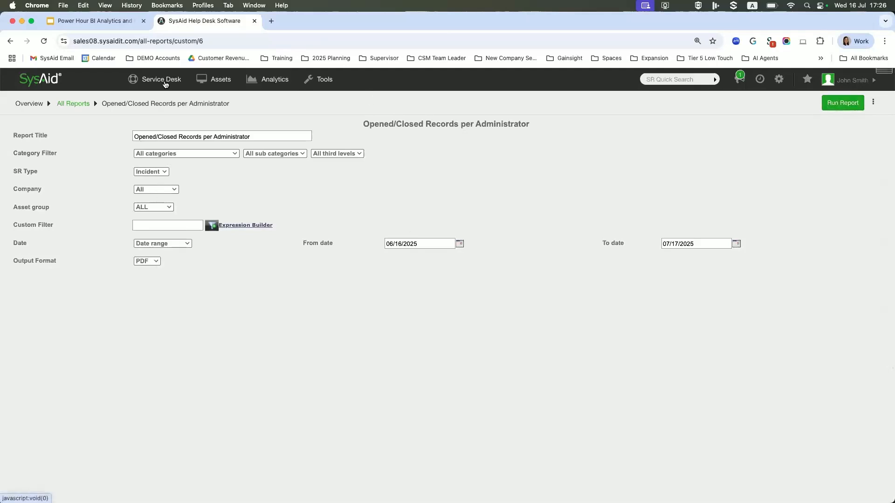
left_click(69, 104)
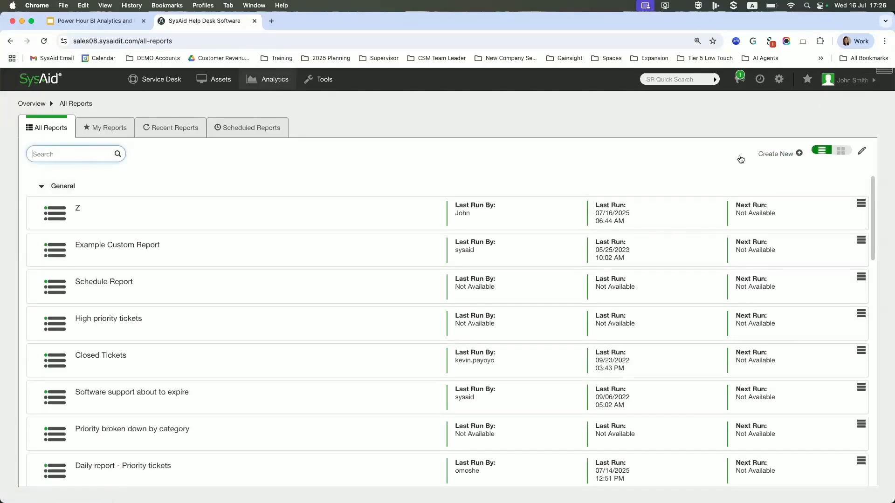
Start a new report of type Service Record and name it "TTR and TTR" followed by the report owner's first name.
left_click(797, 154)
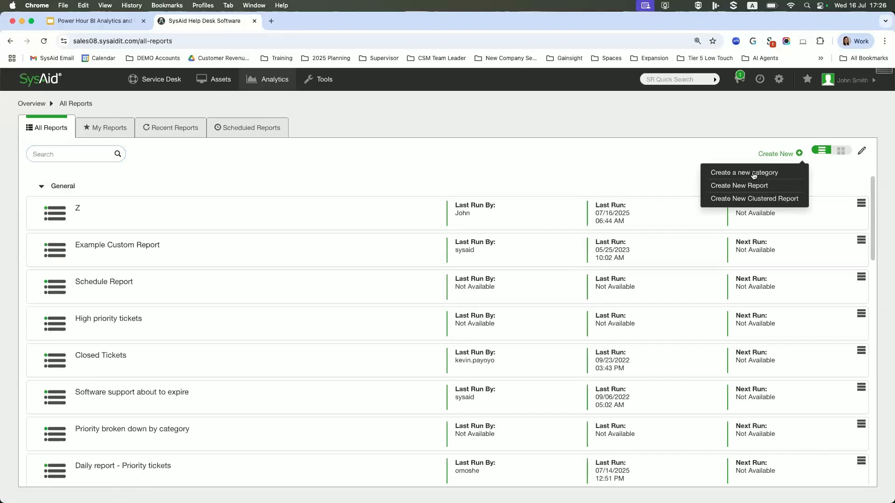
left_click(739, 185)
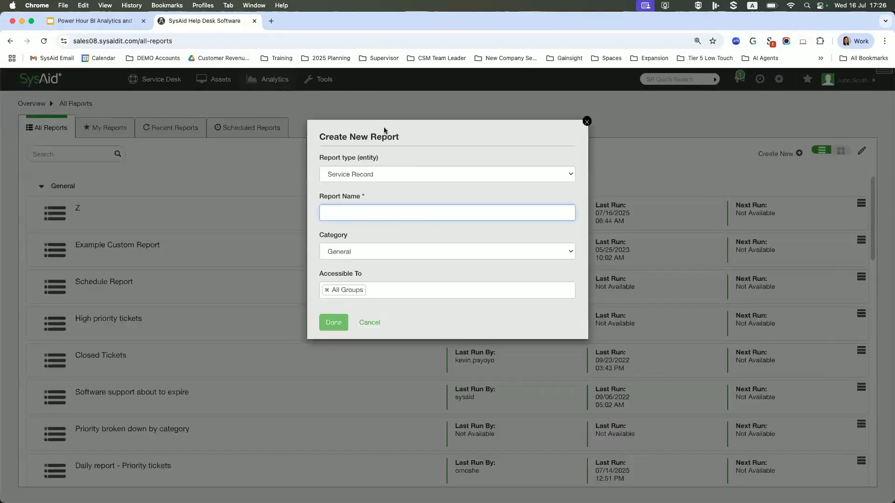
left_click(381, 175)
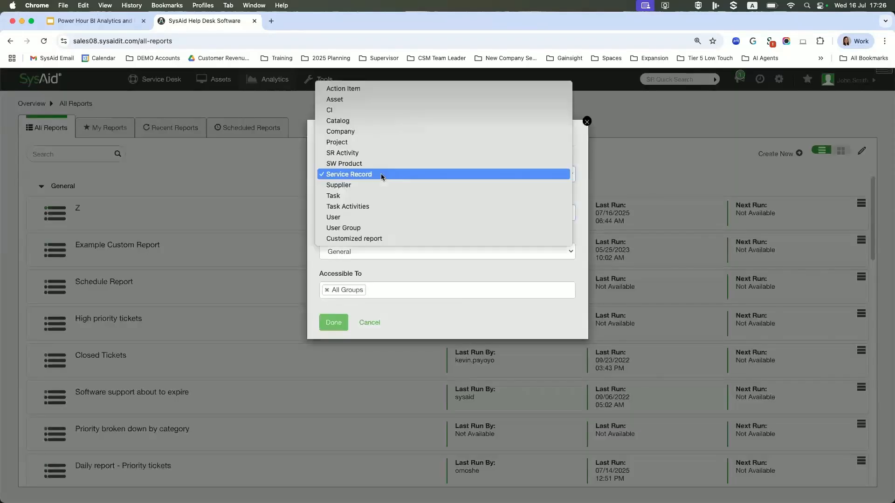
left_click(348, 176)
left_click(351, 214)
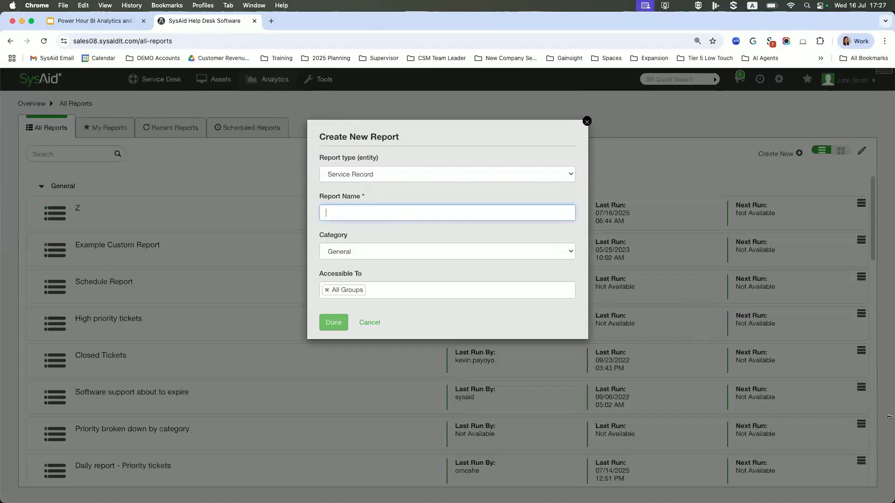
type("TTR and TTR Cindy")
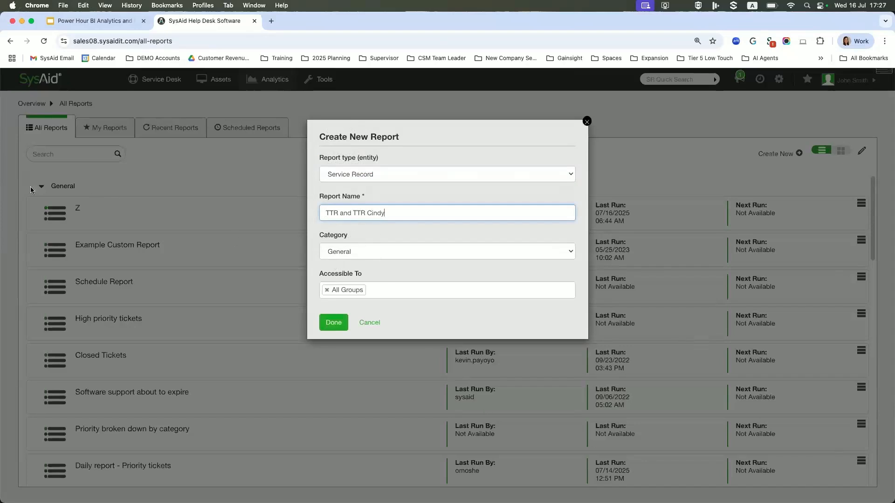
Review the groups that can be given access, keep All Groups, and create the report in the General category.
left_click(373, 292)
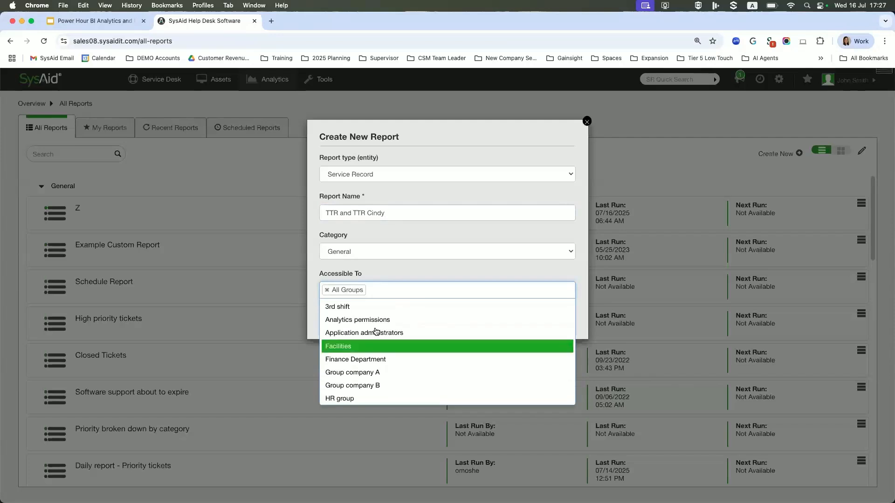
scroll(382, 326, "down", 5)
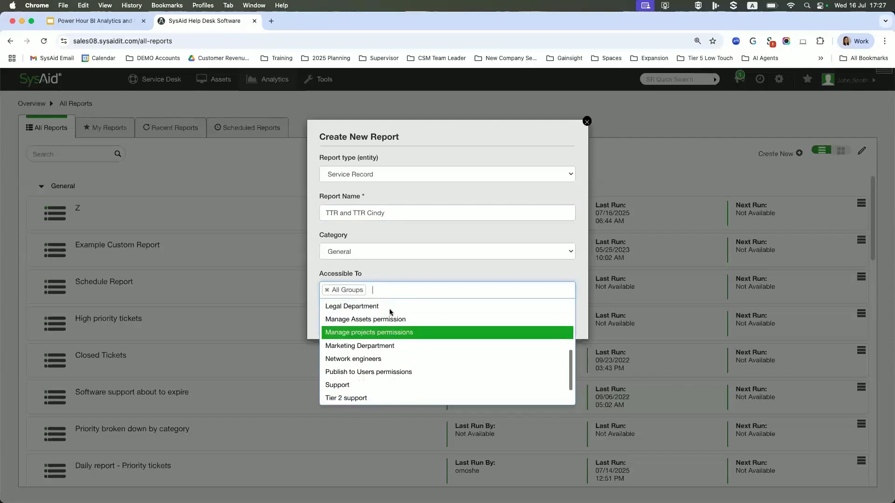
left_click(432, 272)
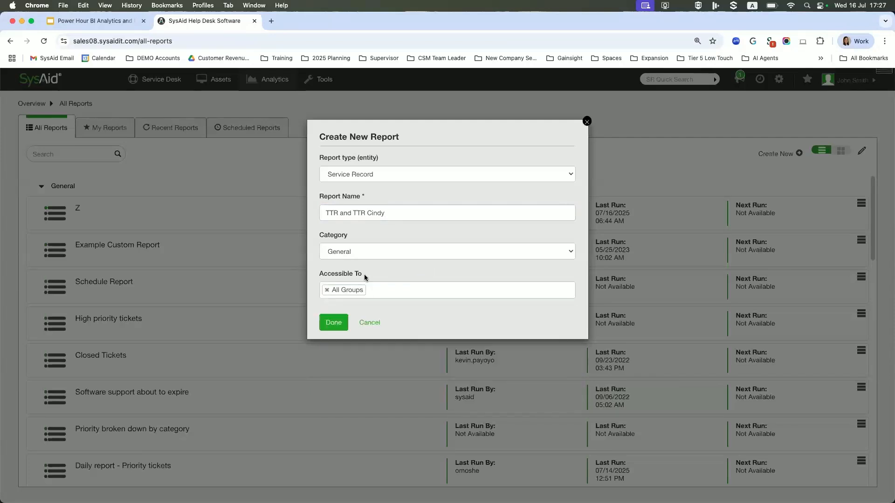
left_click(332, 323)
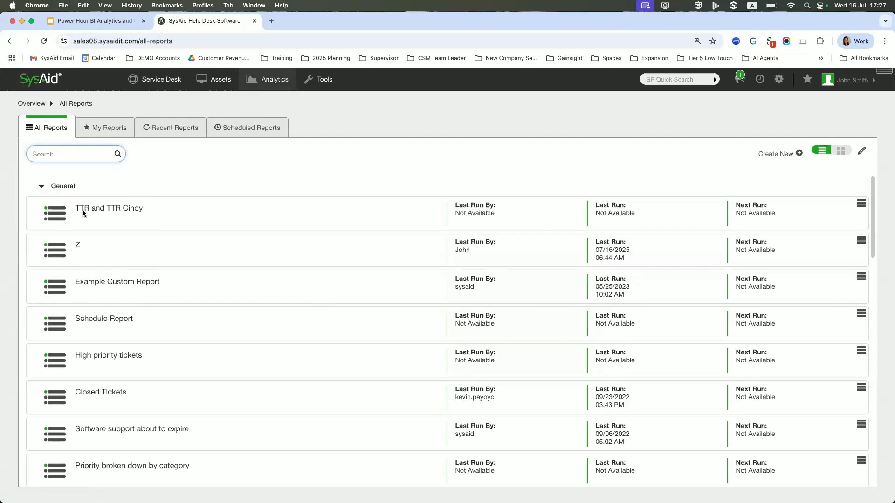
Open the new TTR report in edit mode and show its available data fields.
left_click(51, 214)
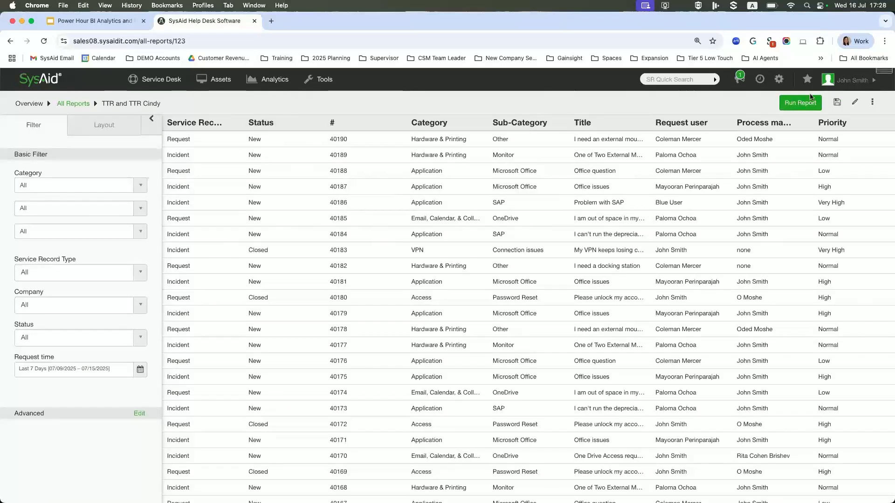
left_click(856, 103)
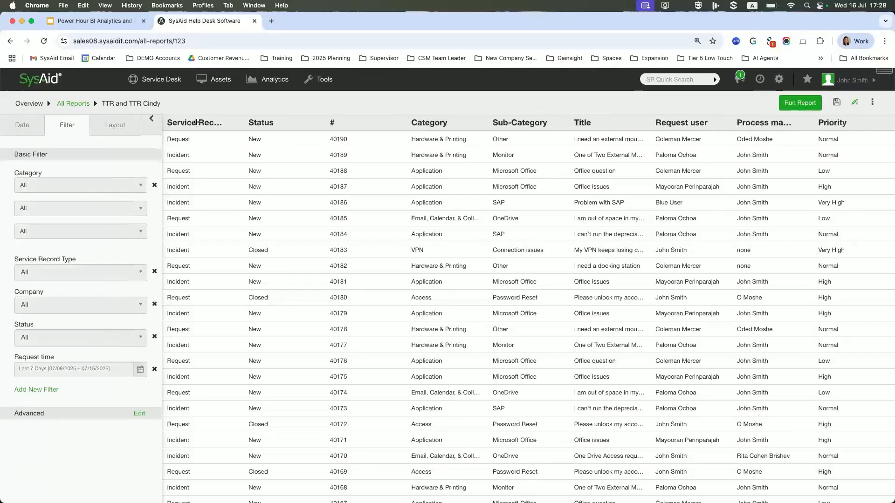
left_click(21, 125)
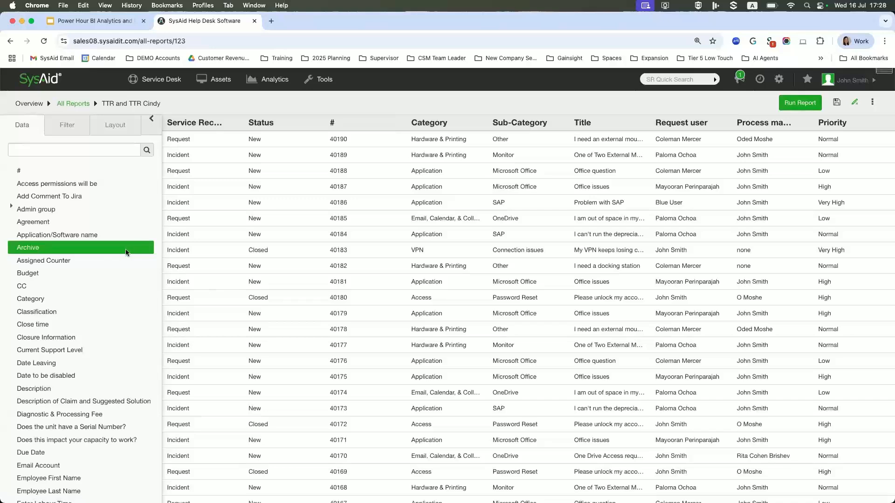
Add the Time to Repair and Time to Respond fields as columns between # and Category.
scroll(91, 282, "down", 15)
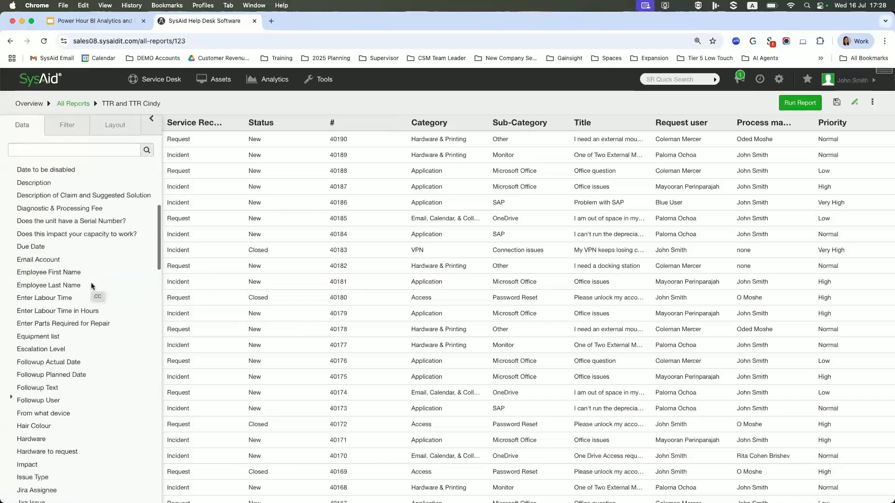
scroll(91, 286, "down", 10)
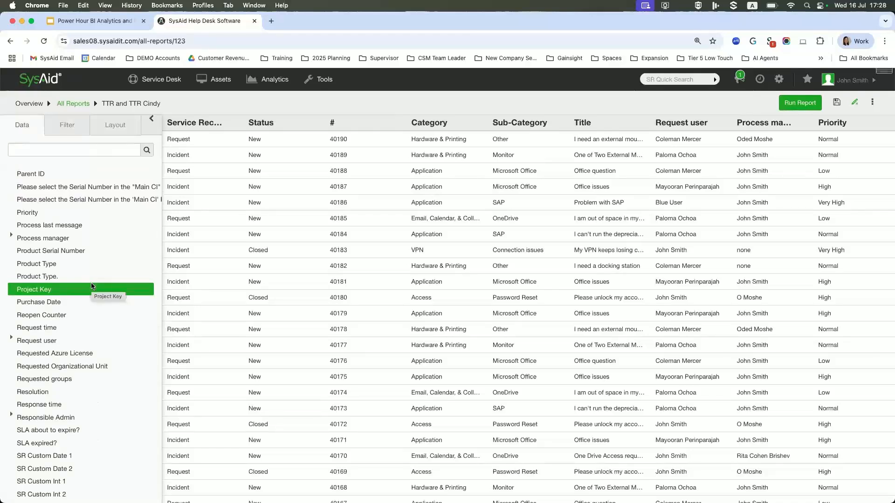
scroll(91, 286, "down", 5)
scroll(91, 282, "down", 6)
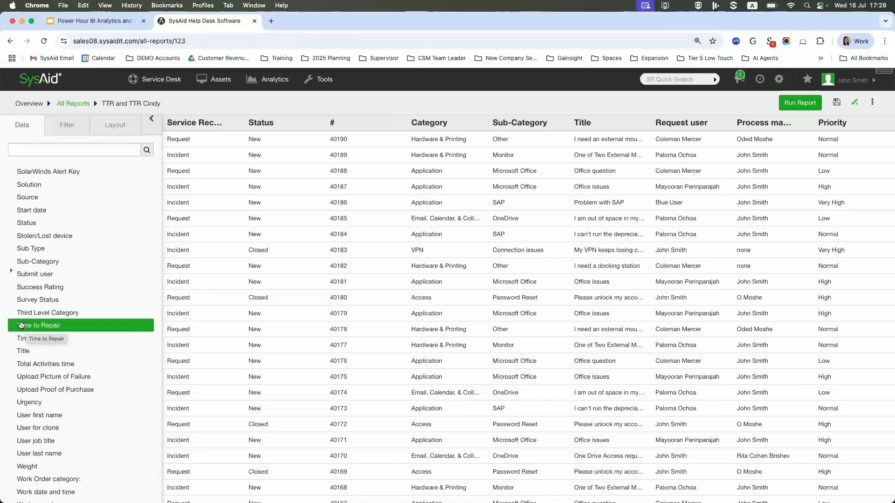
left_click_drag(49, 329, 396, 186)
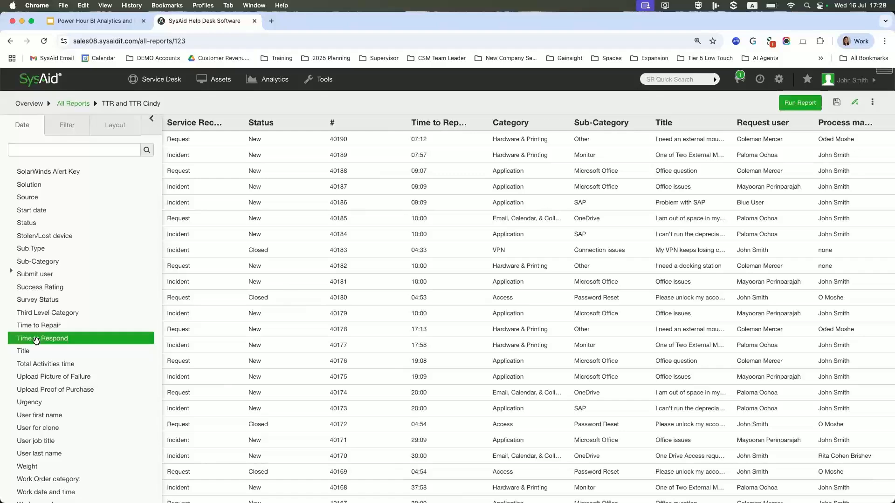
left_click_drag(36, 341, 480, 128)
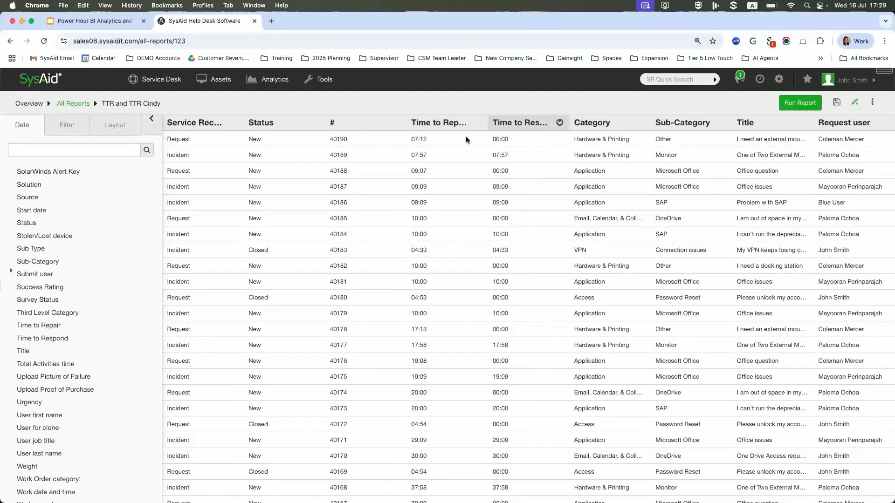
Remove the Title and Priority columns from the report.
scroll(409, 145, "down", 1)
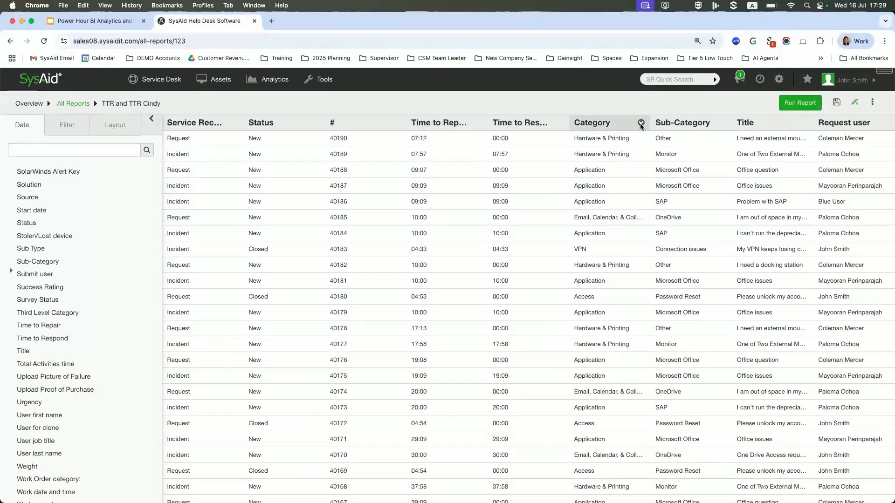
left_click(804, 123)
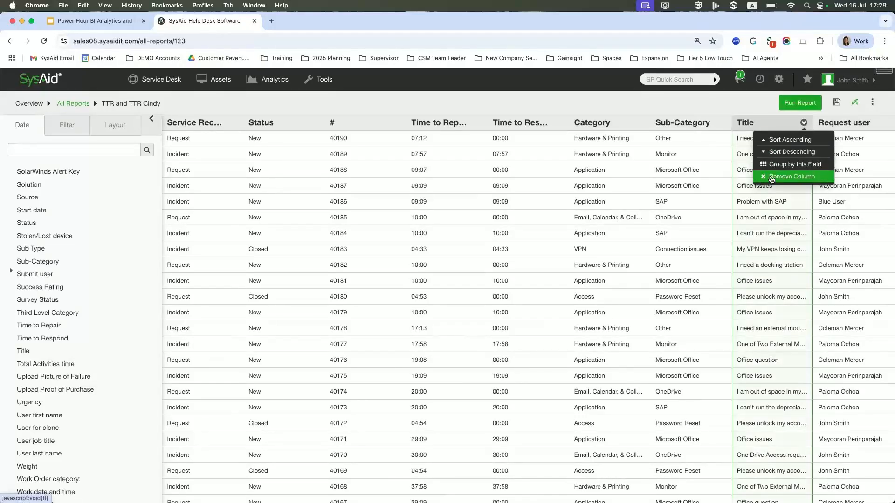
left_click(787, 181)
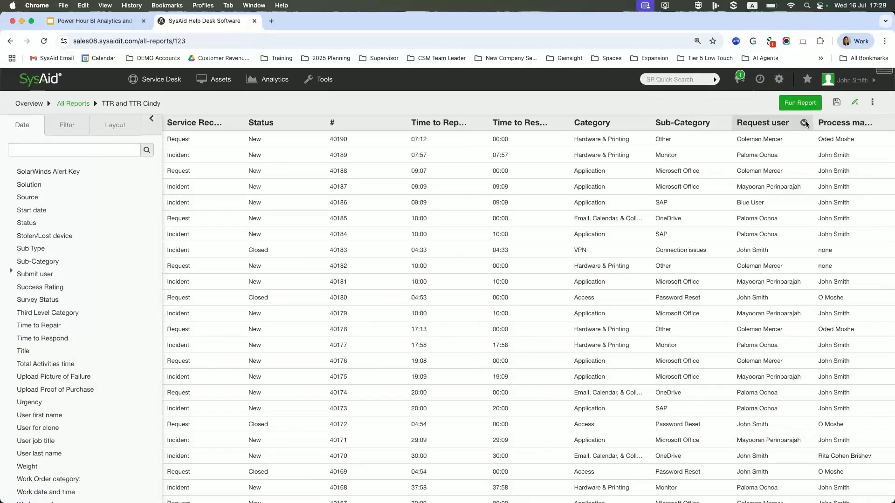
scroll(577, 231, "right", 5)
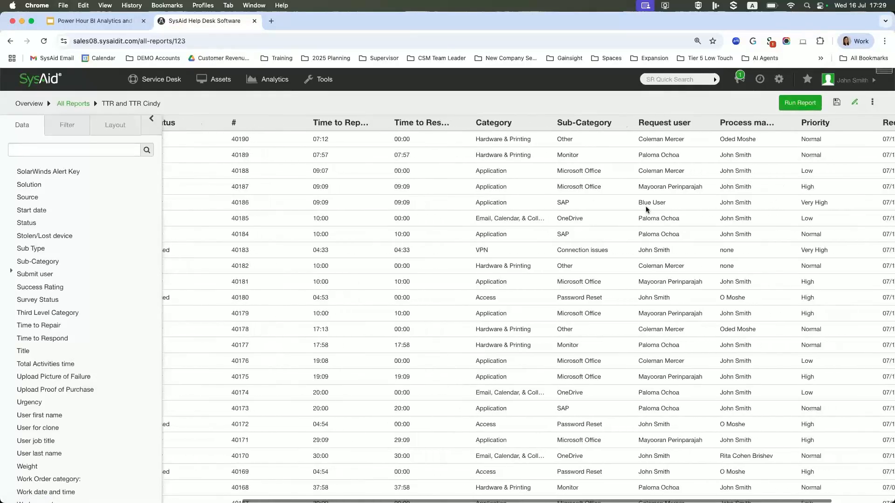
left_click(800, 122)
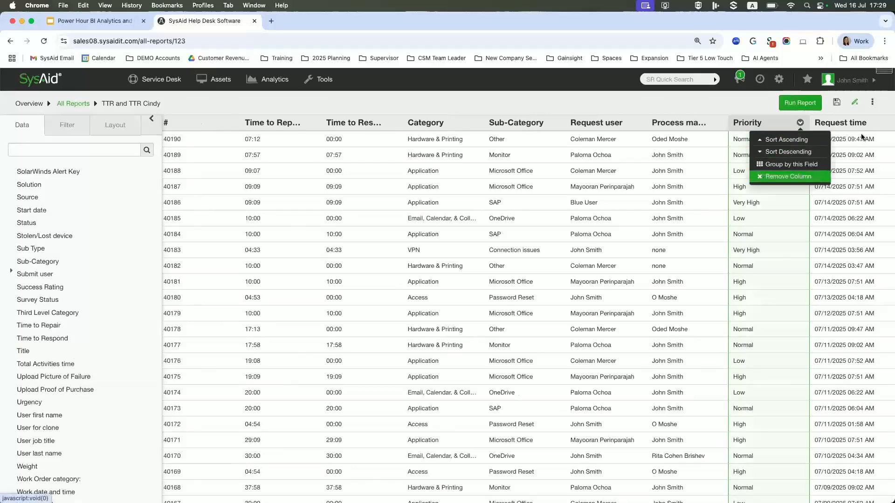
left_click(788, 177)
Remove the Category and Sub-Category columns from the report.
scroll(833, 153, "right", 3)
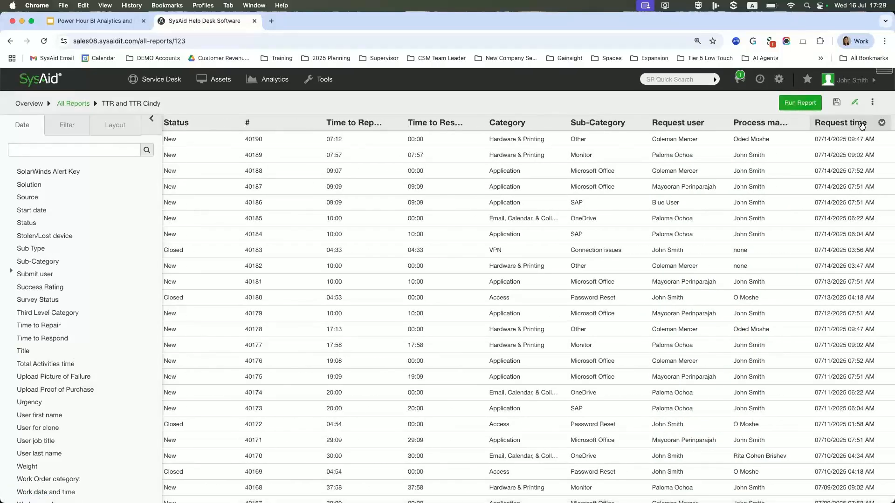
left_click(556, 123)
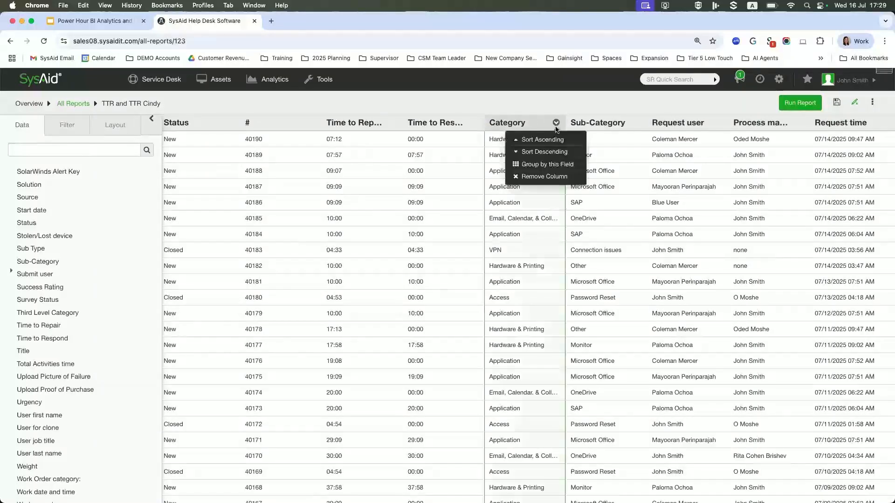
left_click(549, 177)
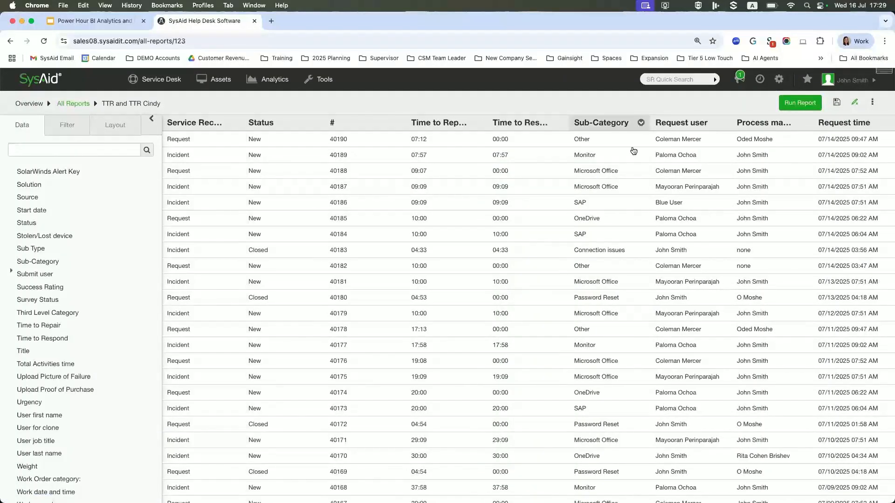
left_click(641, 123)
left_click(628, 176)
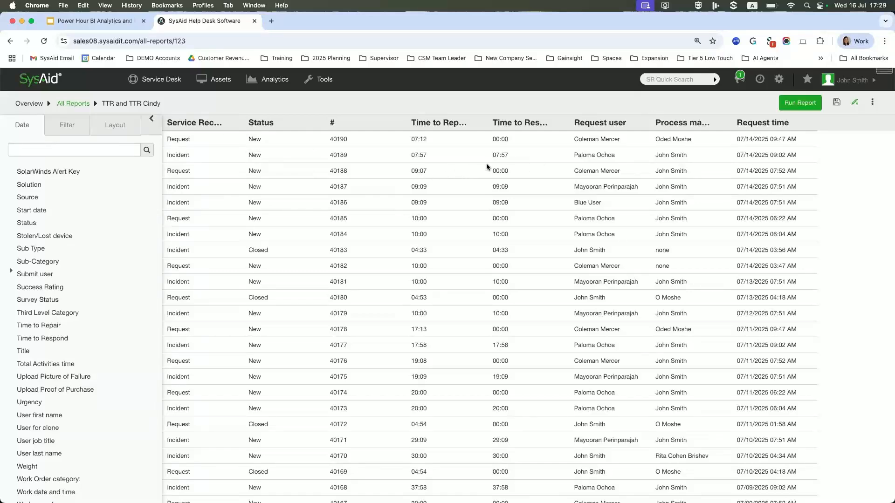
Find the Admin group field and add it as a column between # and Time to Repair.
scroll(46, 169, "up", 5)
scroll(46, 169, "up", 5)
left_click(39, 150)
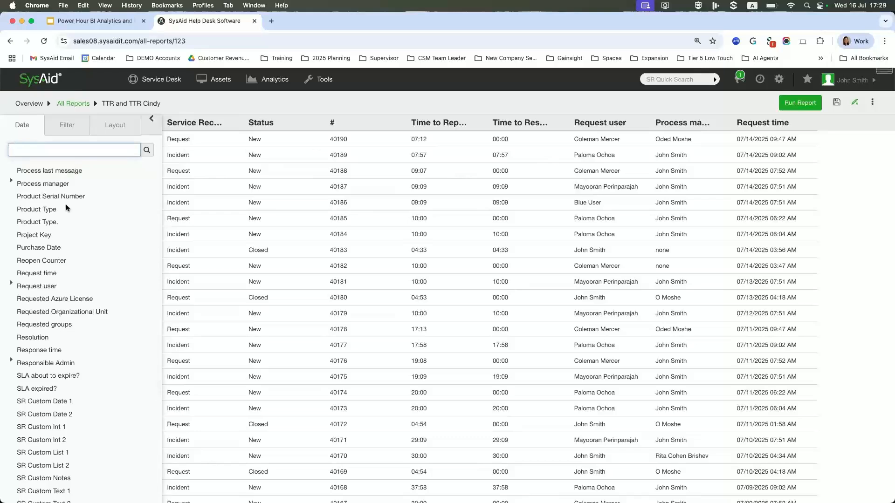
scroll(68, 184, "up", 6)
scroll(62, 207, "up", 10)
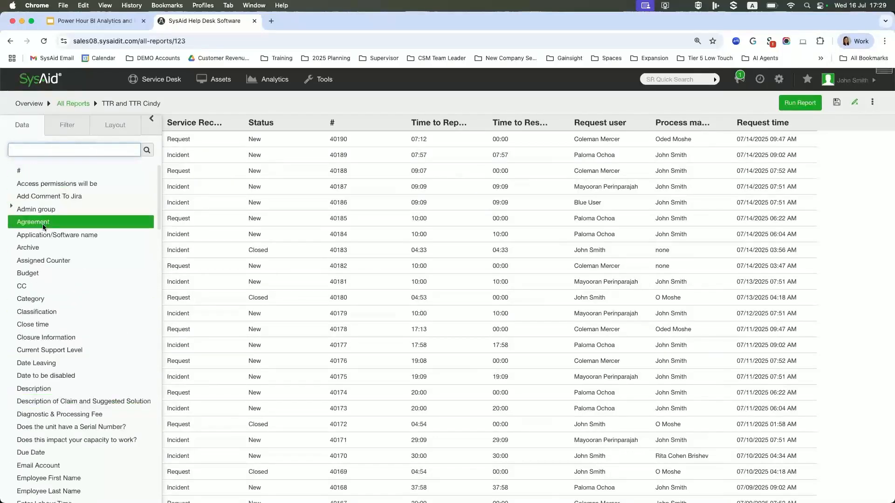
left_click(66, 210)
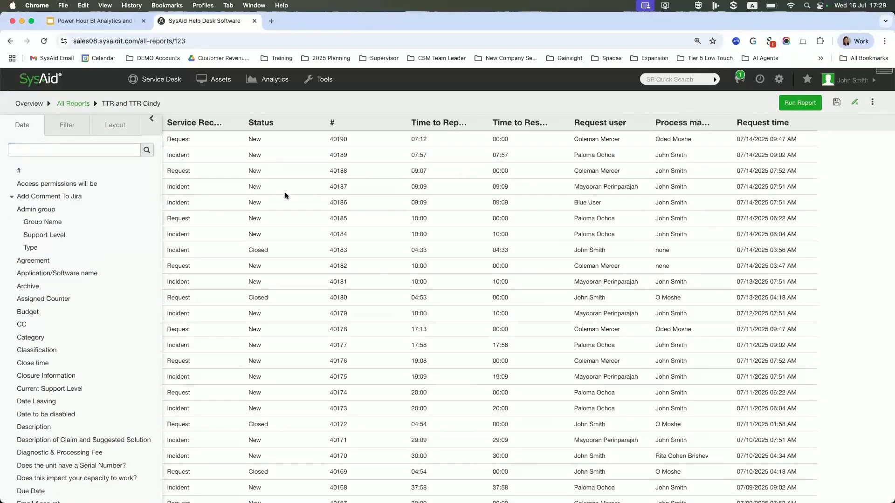
left_click_drag(35, 210, 376, 124)
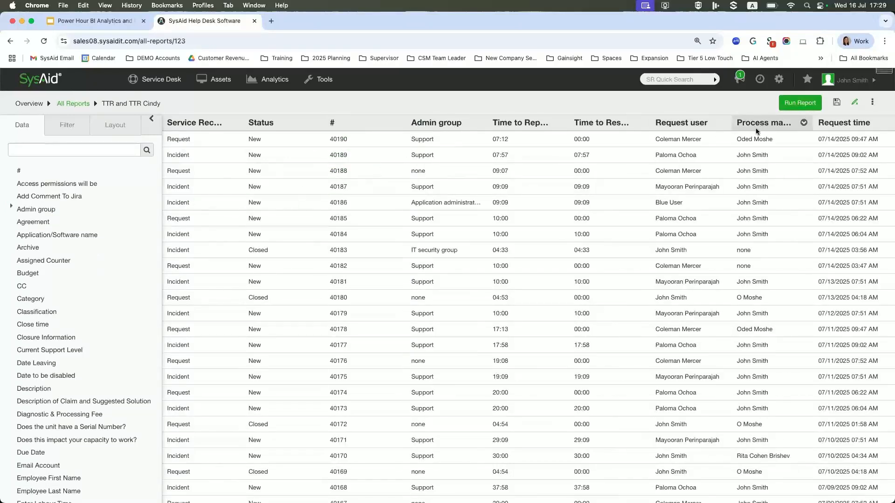
Move the Process manager column to the start of the report, before Service Record Type, and look through the available fields.
left_click_drag(773, 124, 163, 122)
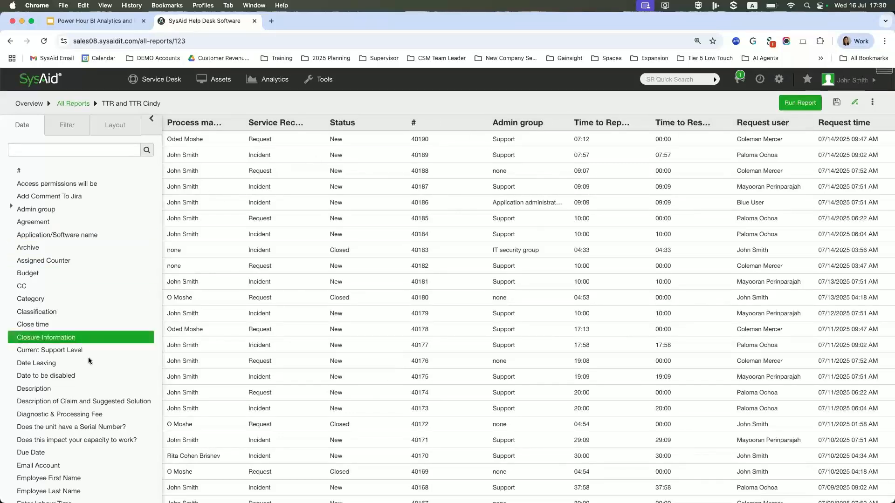
scroll(89, 354, "down", 20)
scroll(45, 348, "down", 10)
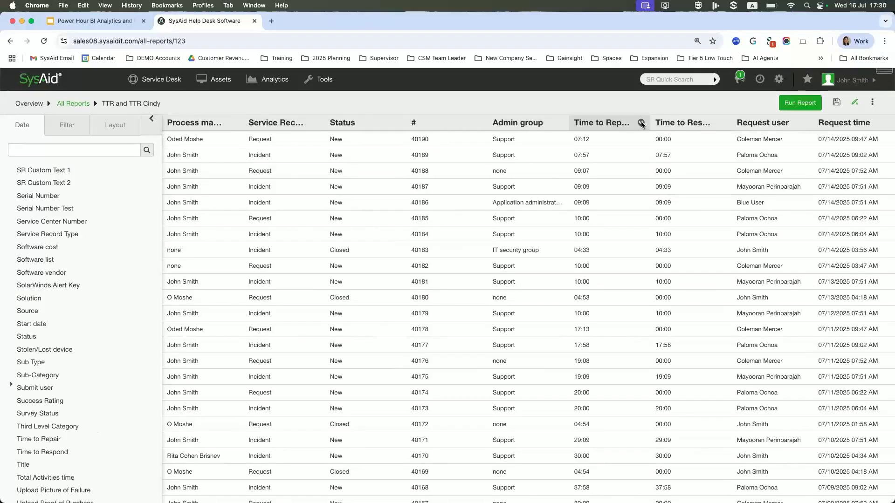
Summarize the Time to Repair column by Count, Sum and Average.
left_click(642, 123)
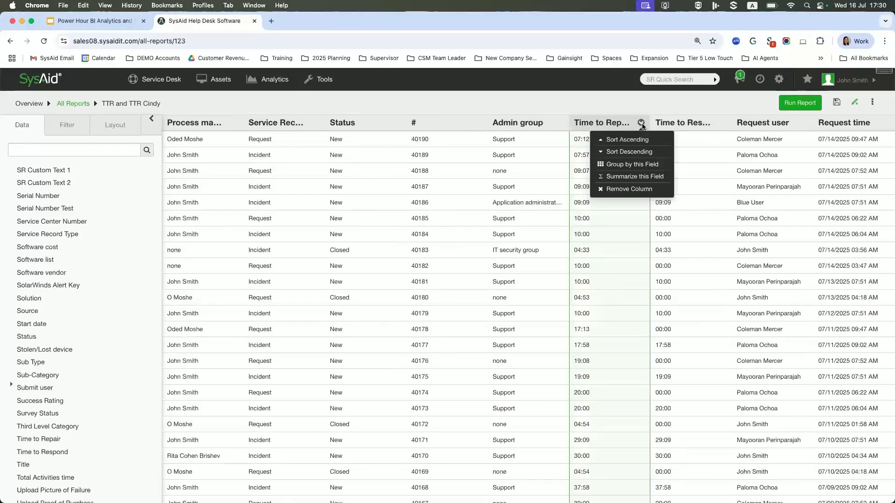
left_click(630, 177)
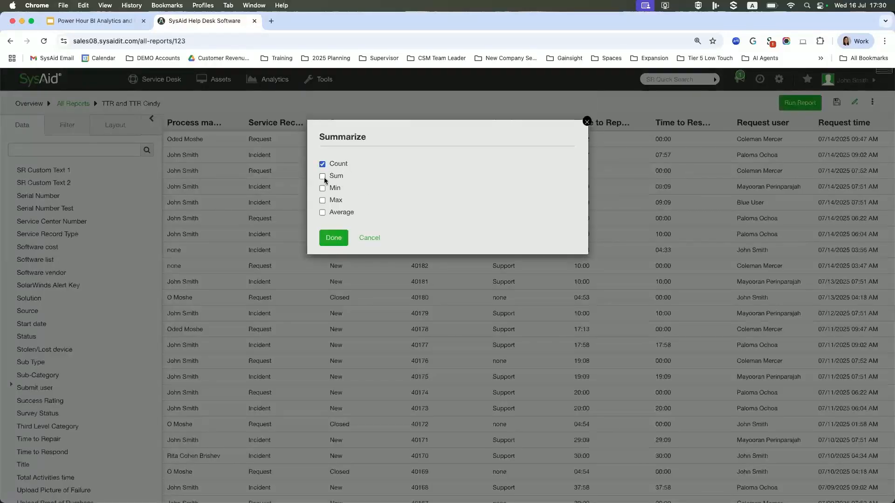
left_click(322, 176)
left_click(322, 213)
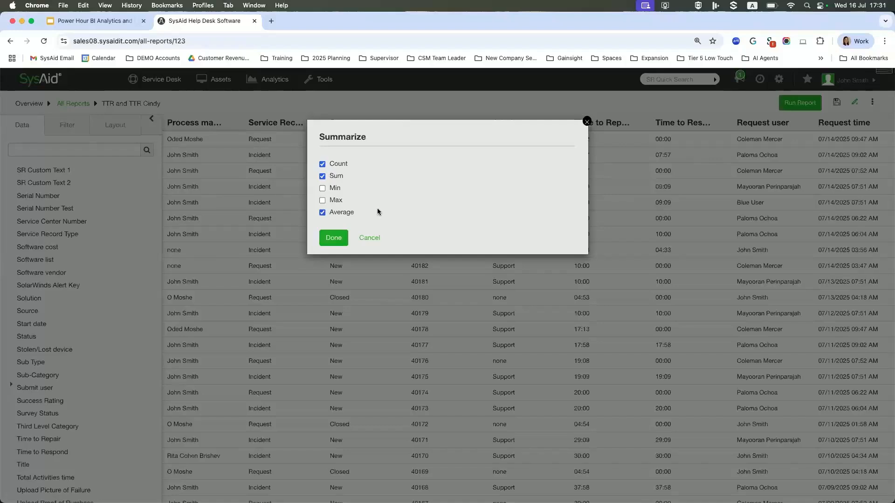
left_click(334, 238)
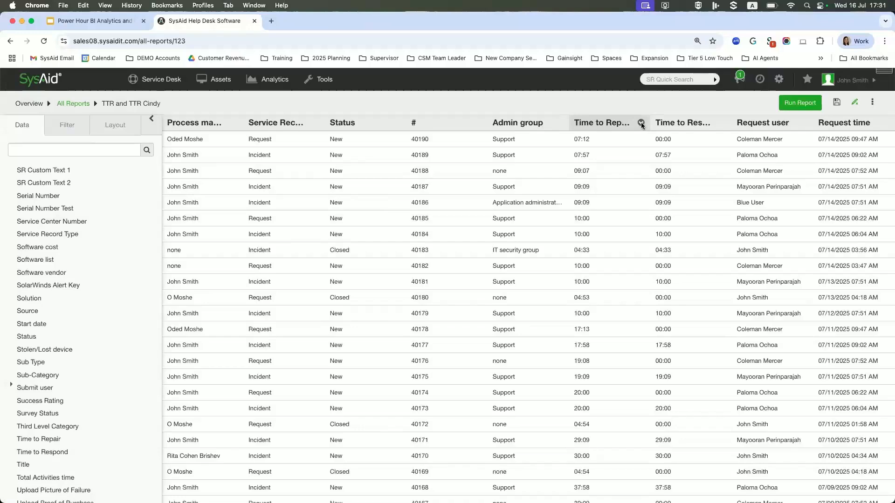
Summarize the Time to Respond column by Count, Sum and Average.
left_click(722, 123)
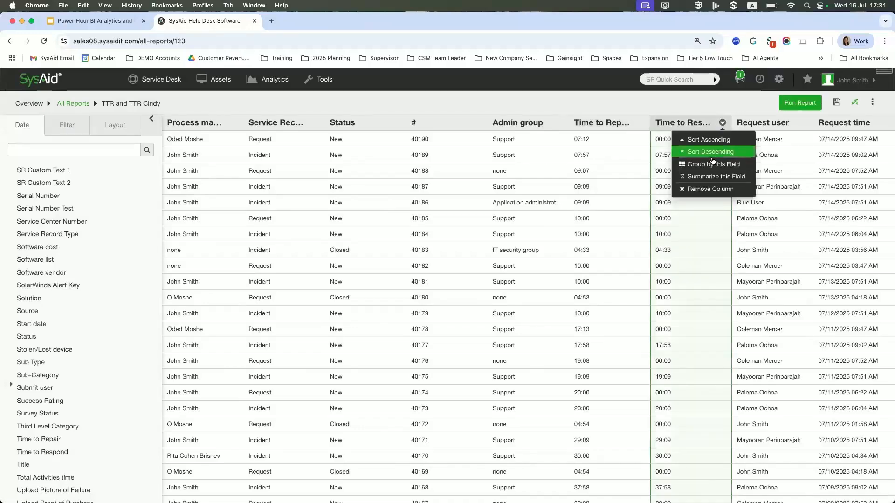
left_click(706, 176)
left_click(322, 164)
left_click(323, 176)
left_click(322, 213)
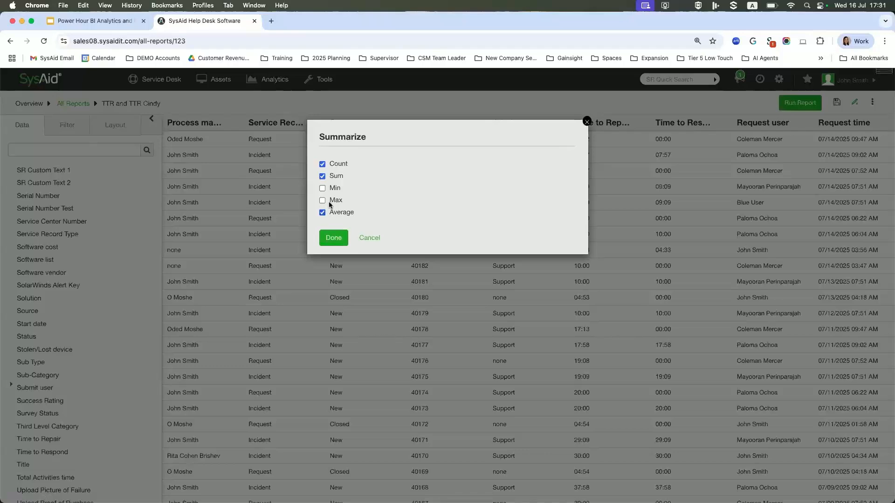
left_click(334, 239)
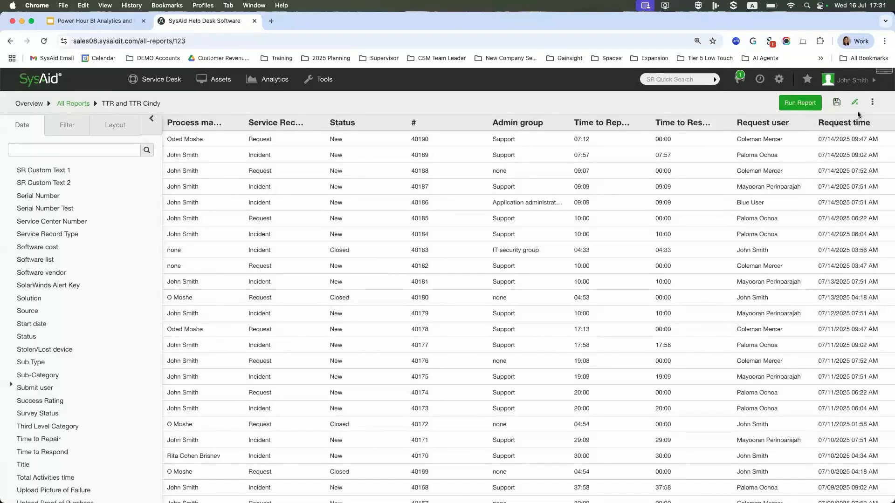
Group the report rows by the Process manager field.
left_click(234, 122)
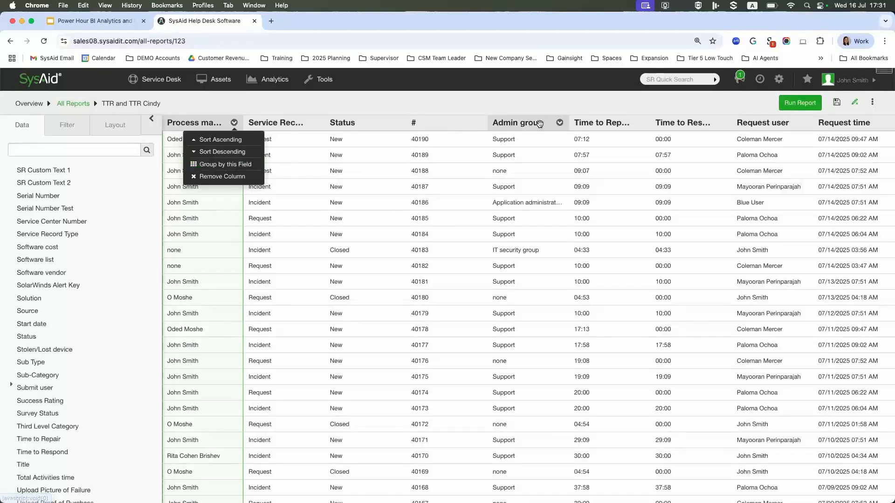
left_click(219, 165)
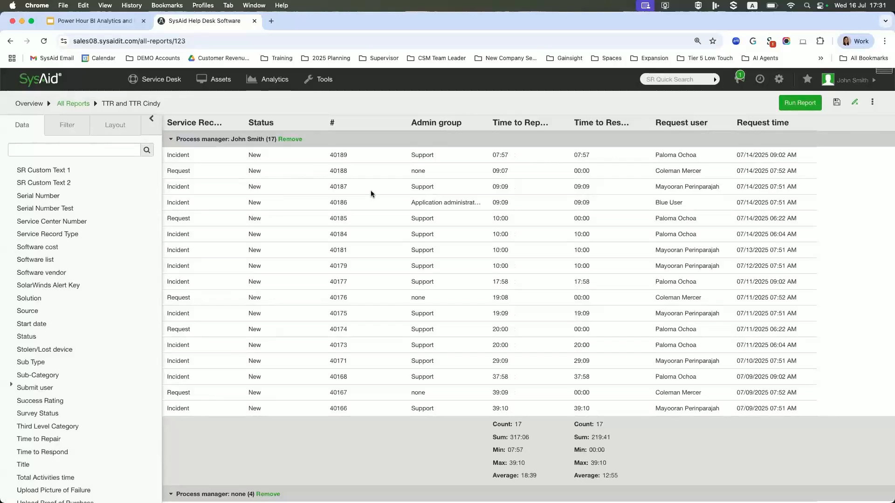
Review the Time to Repair and Time to Respond summaries for each process manager group.
scroll(371, 191, "down", 5)
scroll(372, 194, "down", 5)
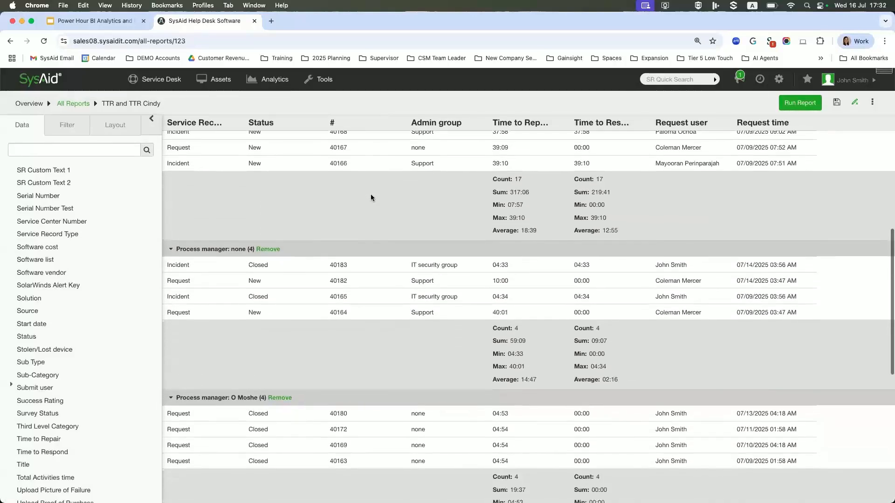
scroll(370, 194, "up", 10)
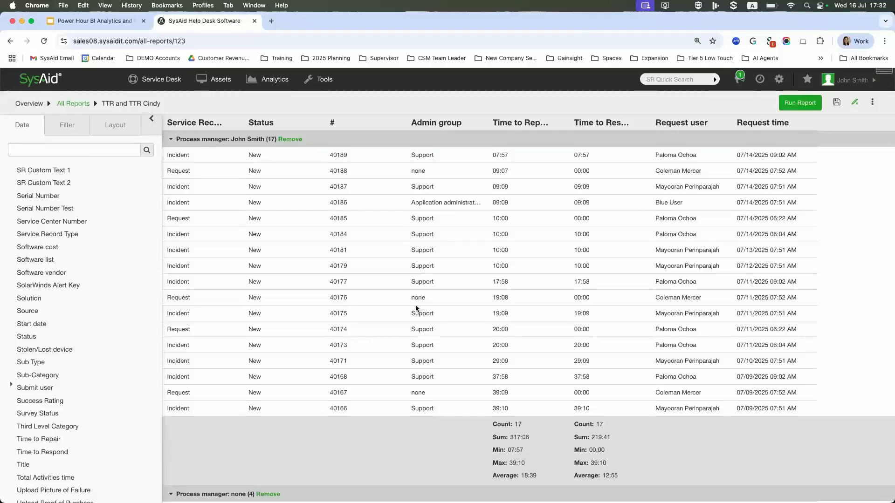
scroll(434, 316, "down", 1)
scroll(541, 381, "down", 2)
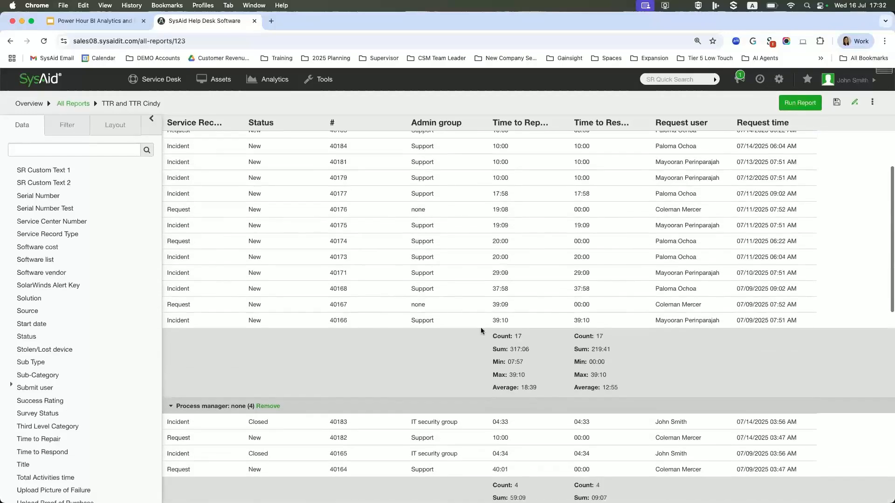
scroll(535, 294, "down", 3)
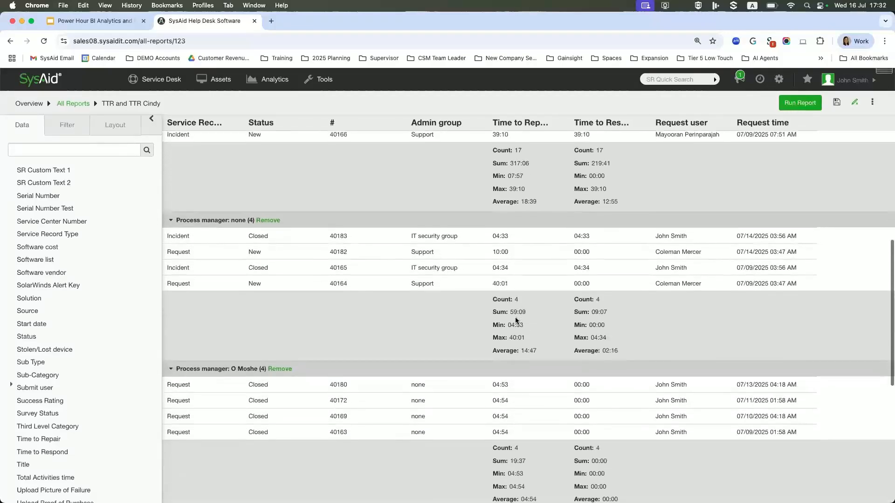
scroll(515, 312, "up", 2)
scroll(511, 305, "up", 3)
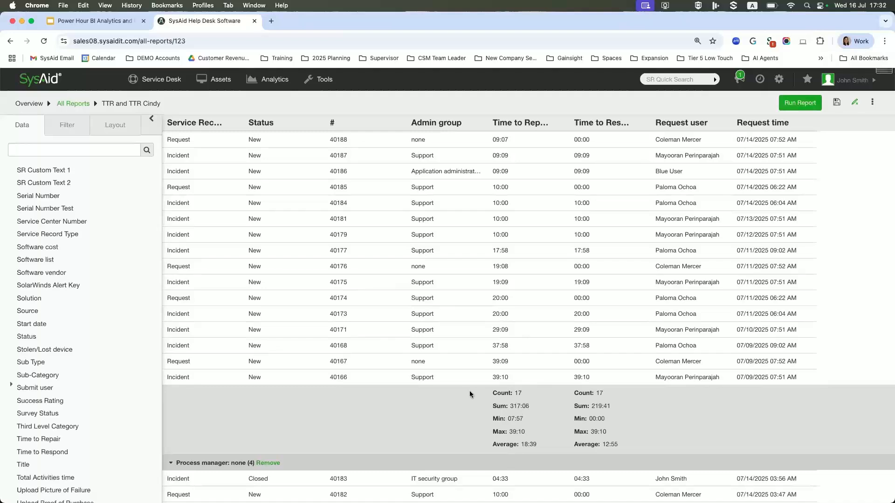
scroll(457, 389, "down", 1)
scroll(456, 390, "up", 1)
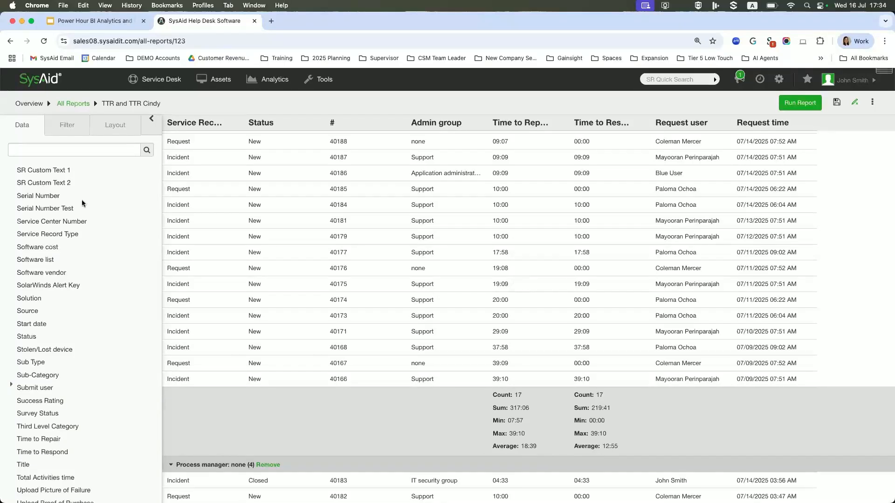
In a duplicate browser tab, open the Service Desk timer Time to Repair in the settings and bring up its expression builder.
right_click(232, 27)
left_click(245, 88)
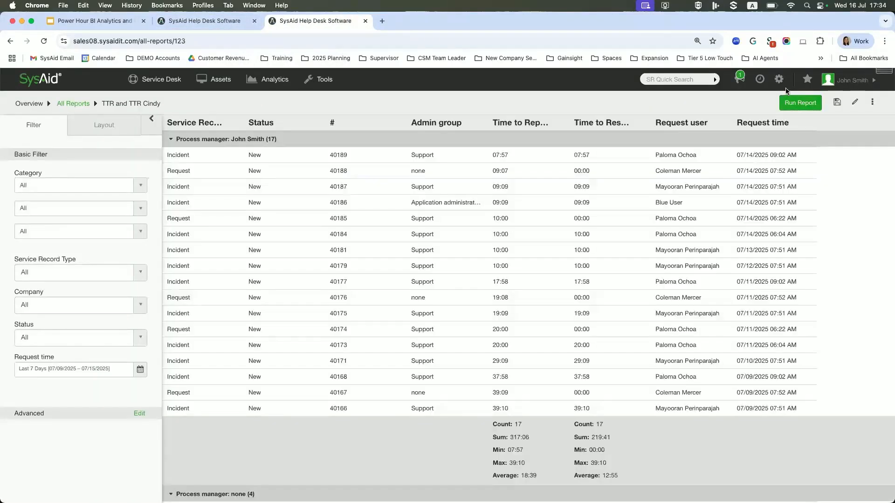
left_click(778, 80)
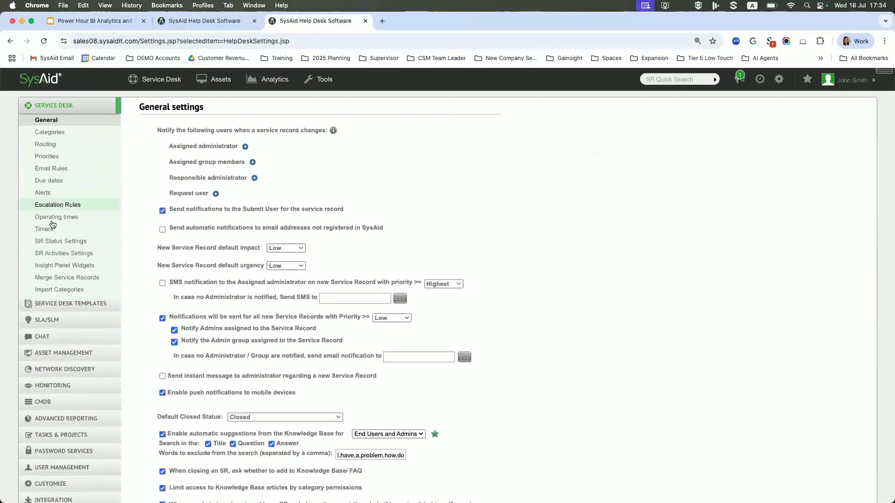
left_click(45, 229)
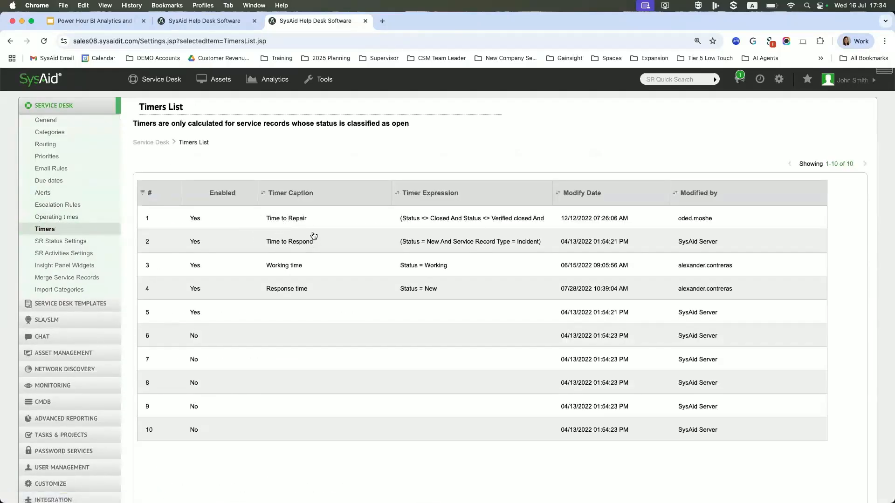
left_click(275, 219)
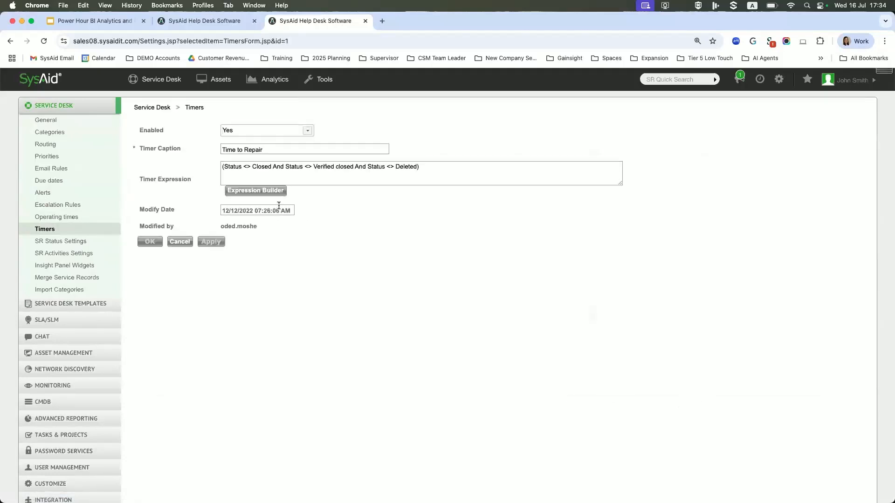
left_click(255, 191)
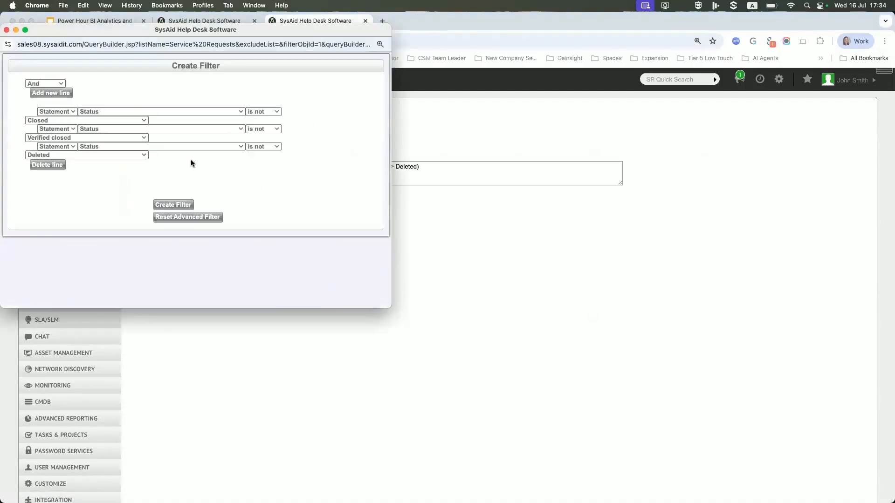
Enlarge the expression builder window and add a fourth condition line based on the Status field.
left_click_drag(394, 302, 646, 357)
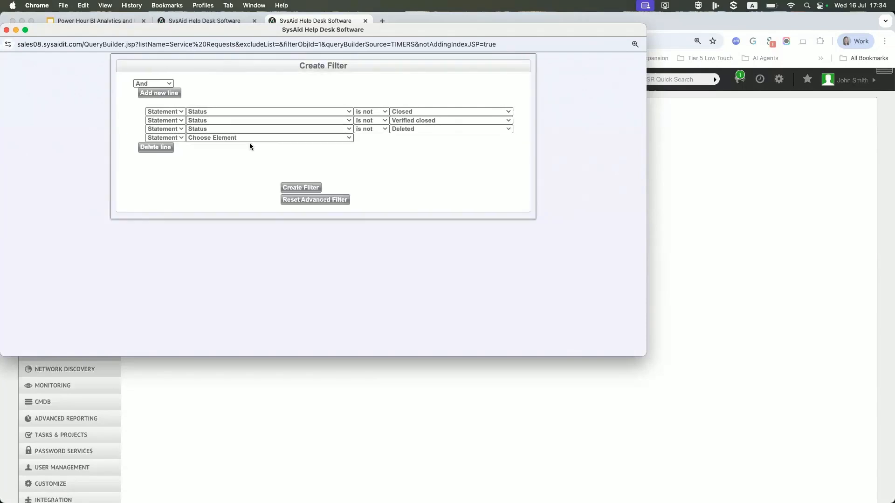
left_click(280, 138)
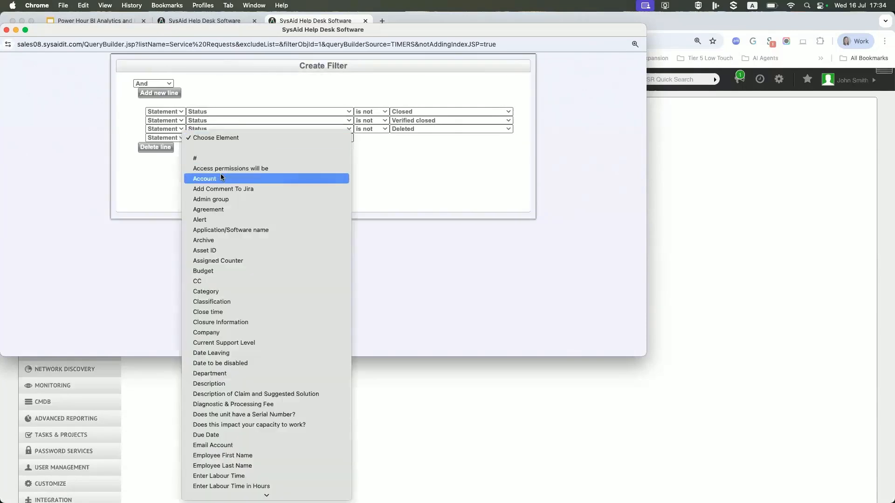
type("stat")
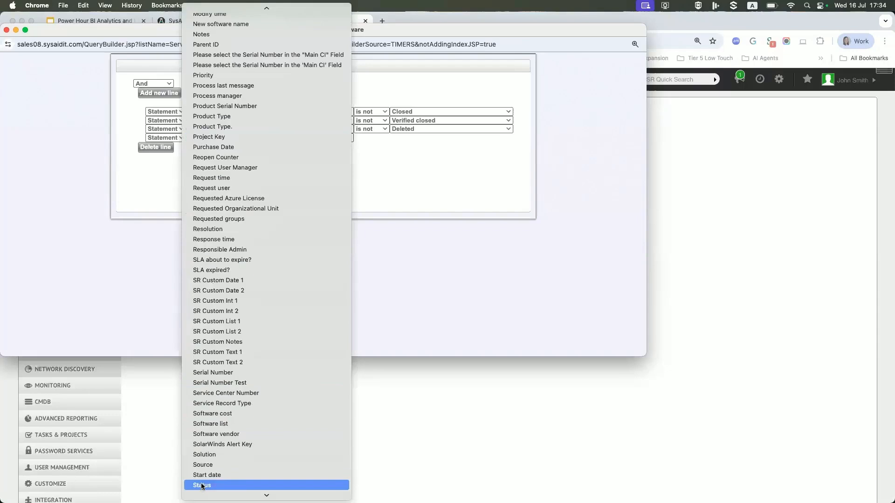
left_click(202, 487)
left_click(264, 138)
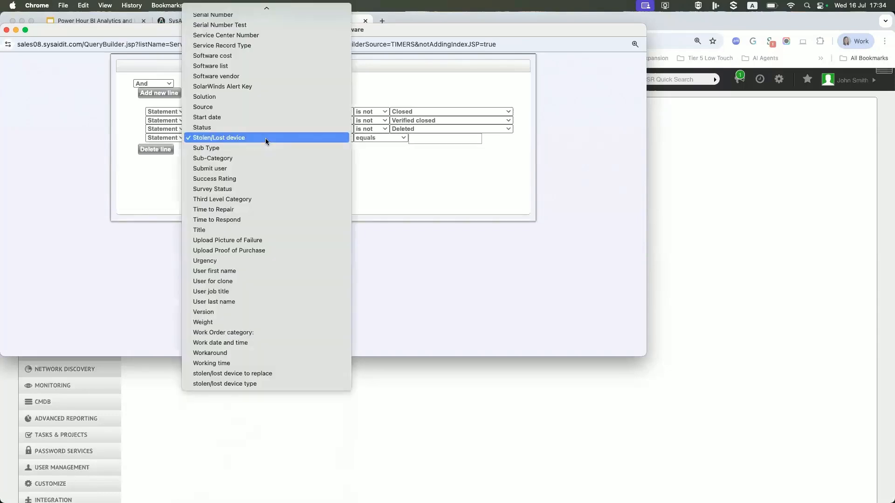
key("Up")
key("Return")
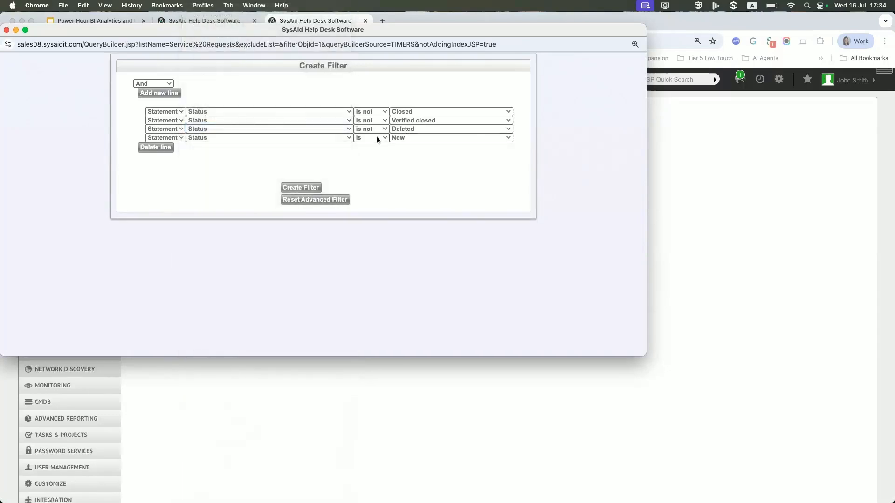
Set the new Status condition to is not Pending for customer response, create the filter and apply it to the timer.
left_click(380, 137)
left_click(371, 155)
left_click(507, 139)
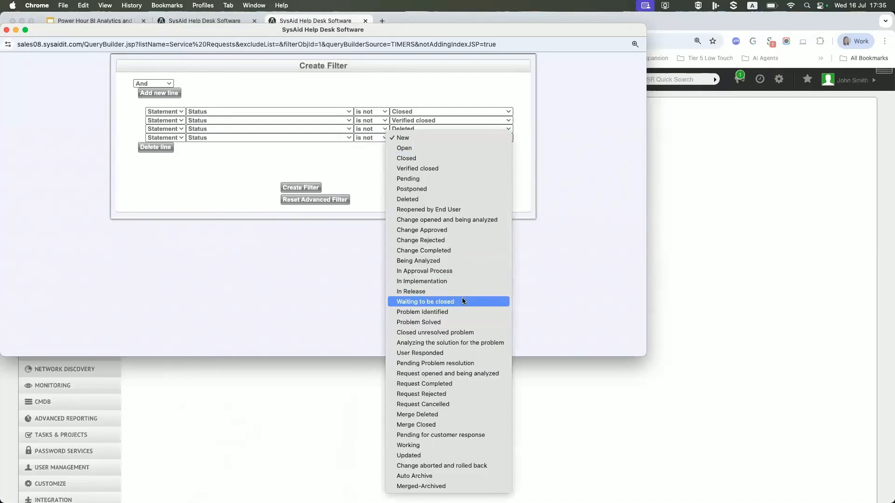
left_click(454, 434)
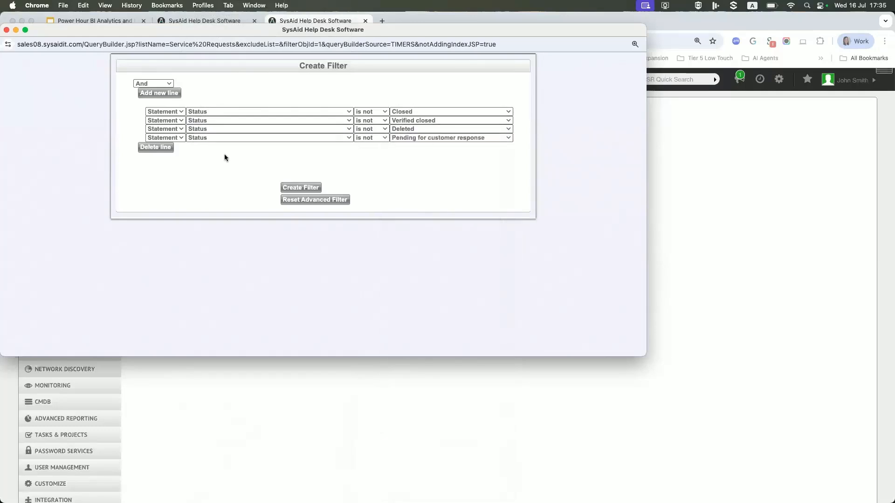
left_click(303, 187)
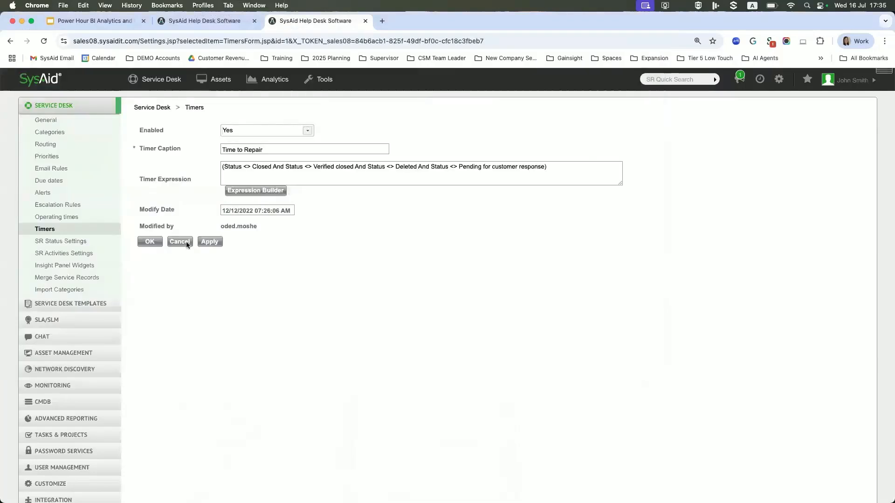
left_click(210, 242)
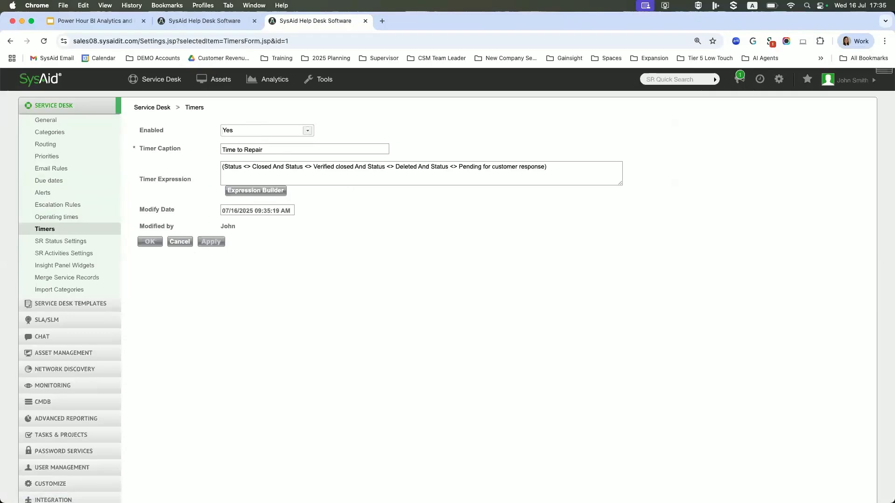
Return to the report tab, show its filters, leave edit mode and open the Service Record Type filter choices.
left_click(233, 24)
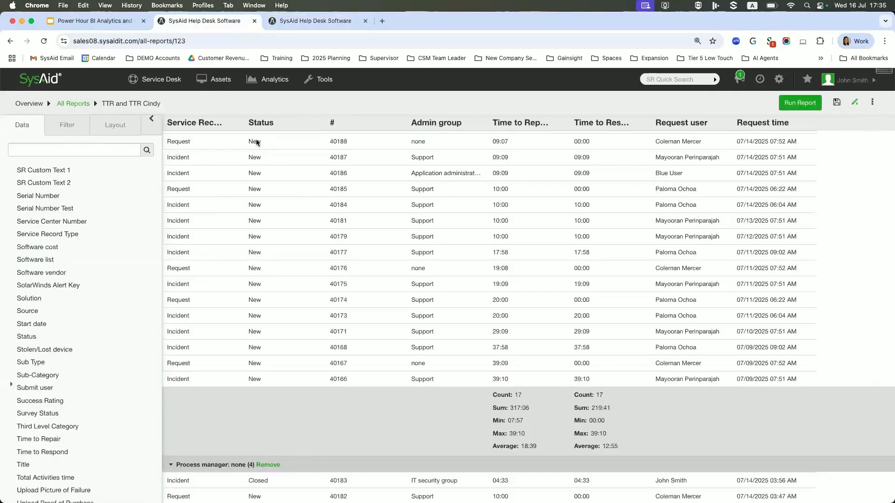
left_click(66, 125)
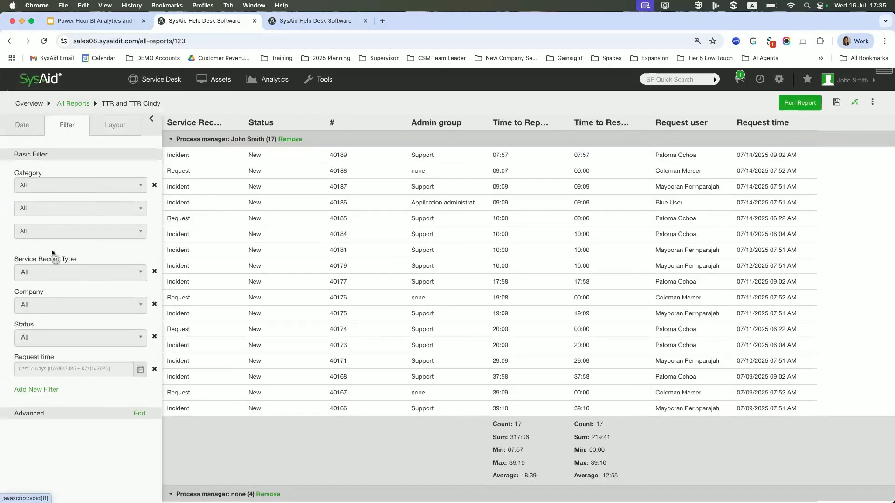
left_click(856, 104)
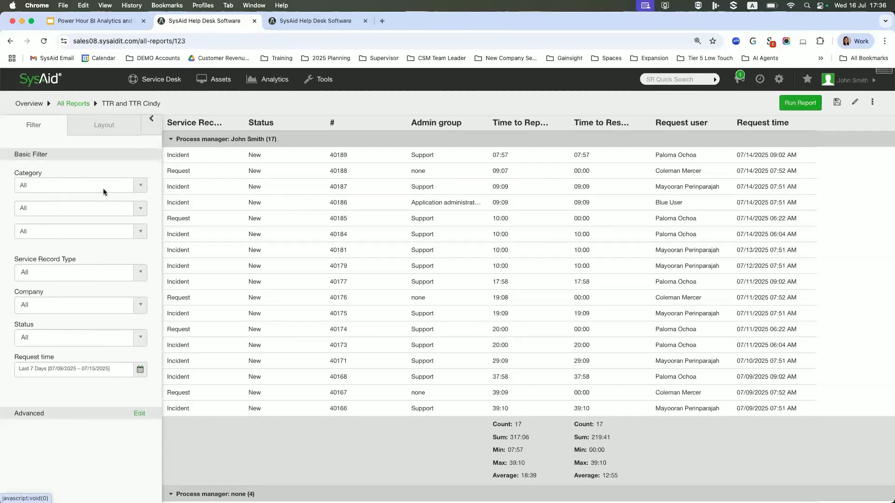
left_click(135, 275)
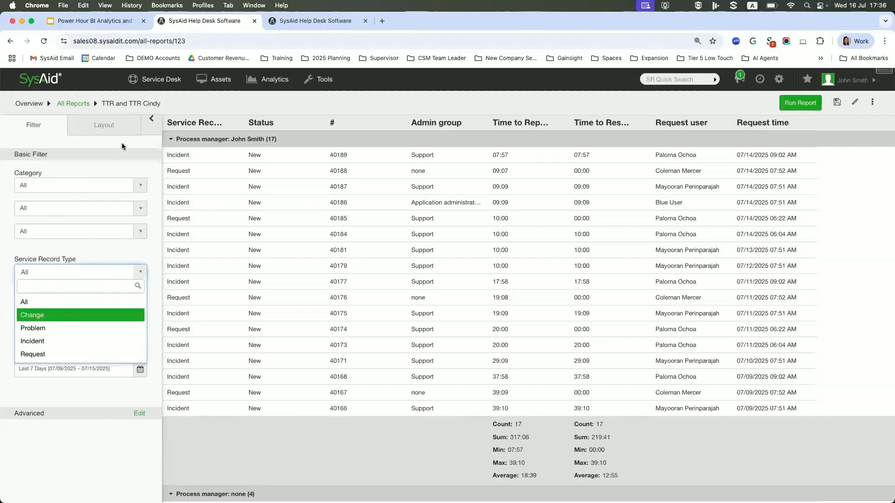
Leave the Service Record Type filter at All and set the Request time range to Last 30 Days.
left_click(60, 301)
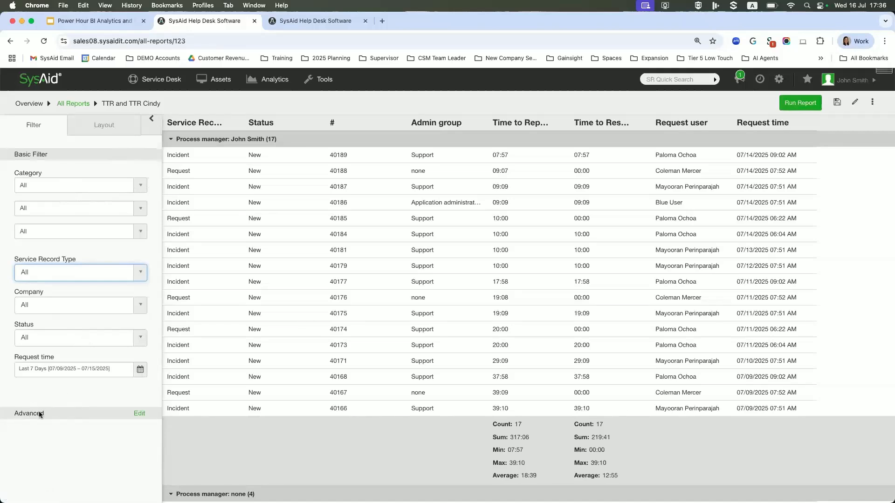
left_click(140, 369)
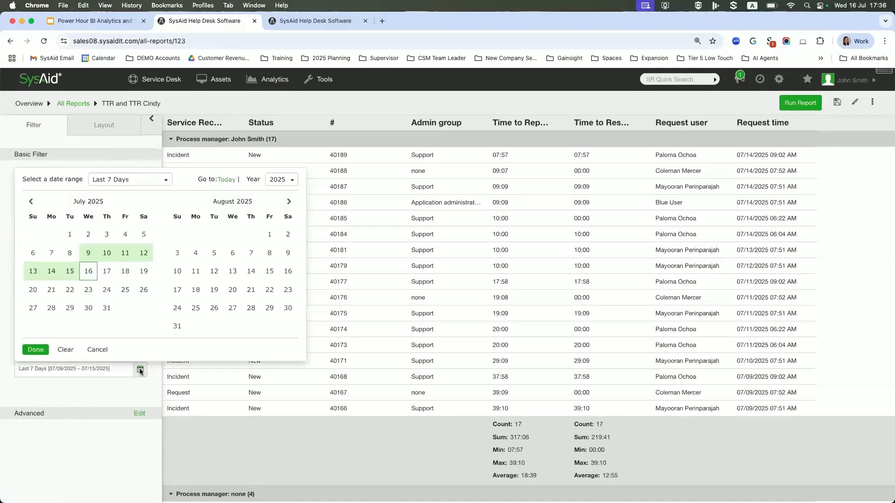
left_click(166, 182)
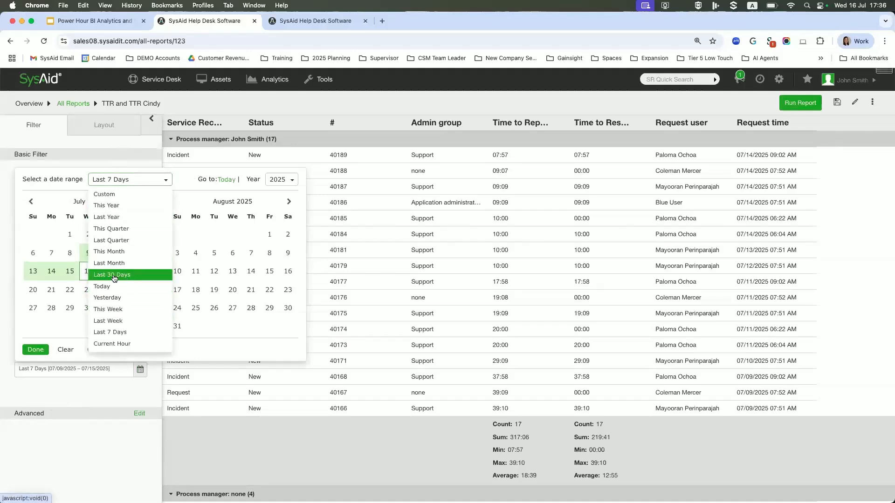
left_click(114, 279)
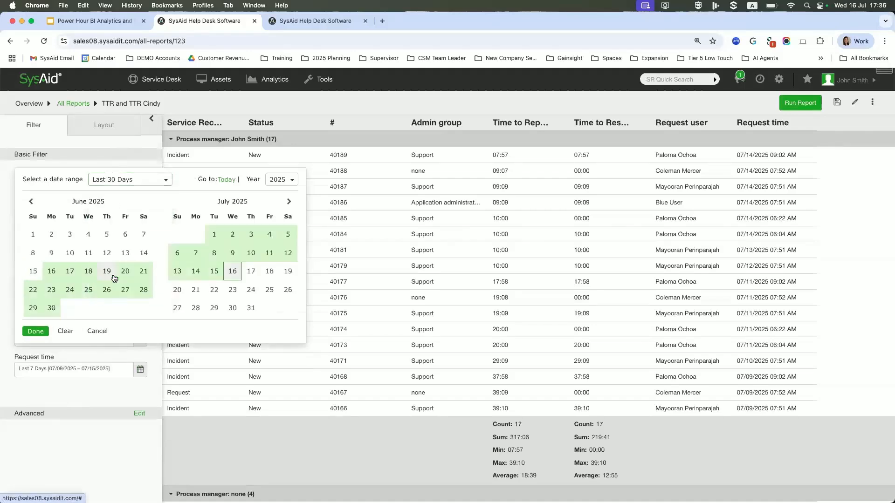
left_click(35, 331)
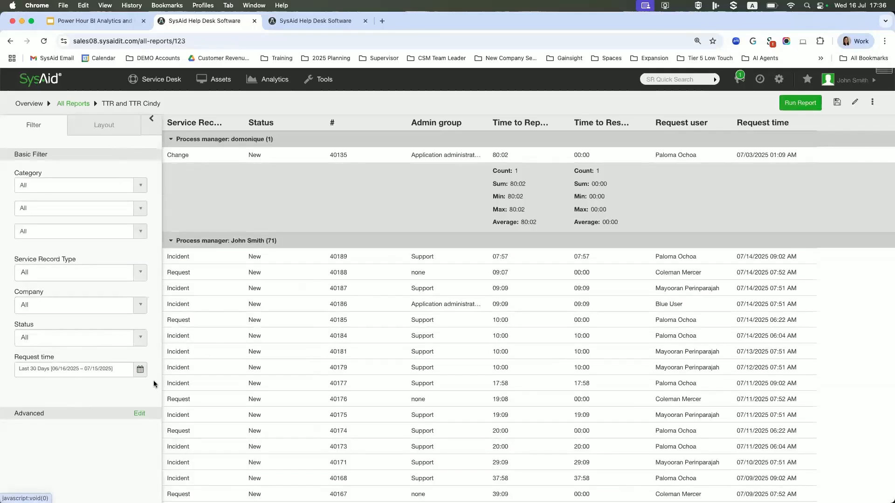
Close the advanced filter editor without adding anything and set the basic Status filter to Closed.
left_click(140, 414)
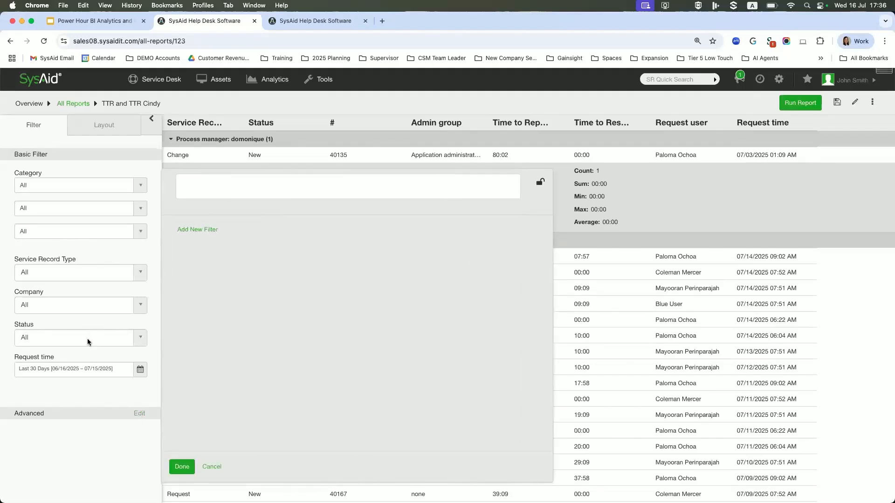
left_click(212, 466)
left_click(140, 337)
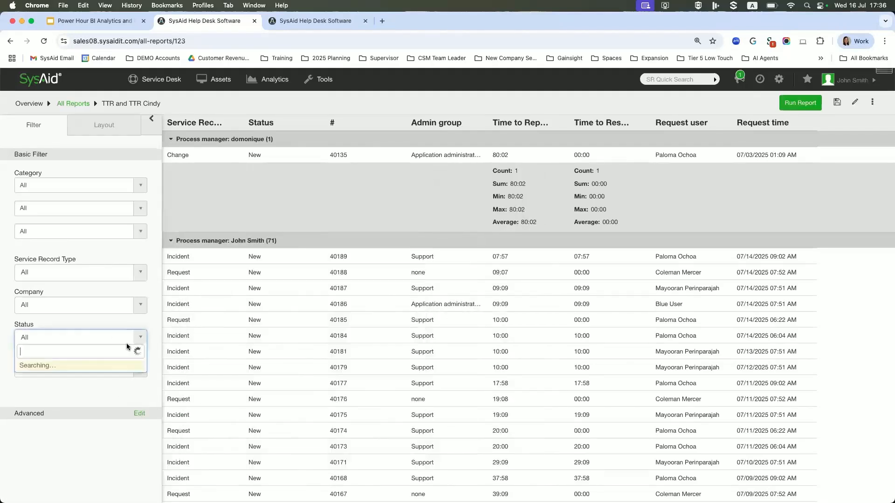
left_click(38, 408)
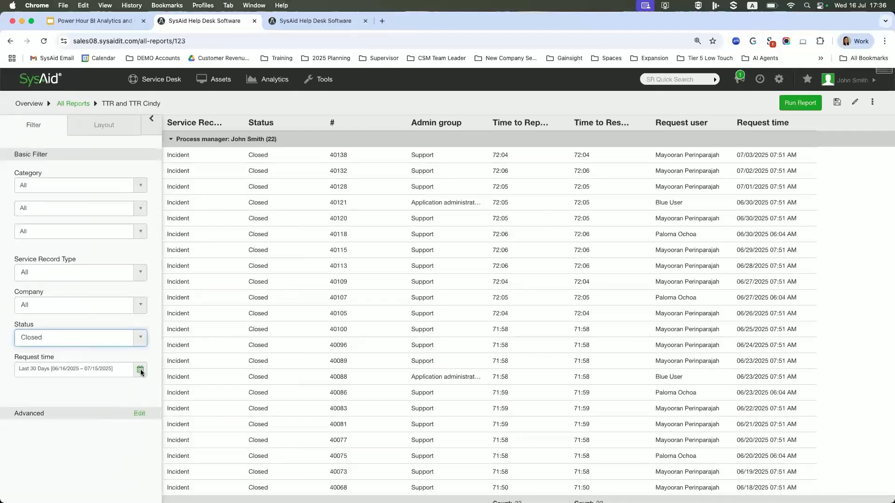
Edit the report's advanced filter and add a first condition based on the service record's own Status field.
left_click(141, 413)
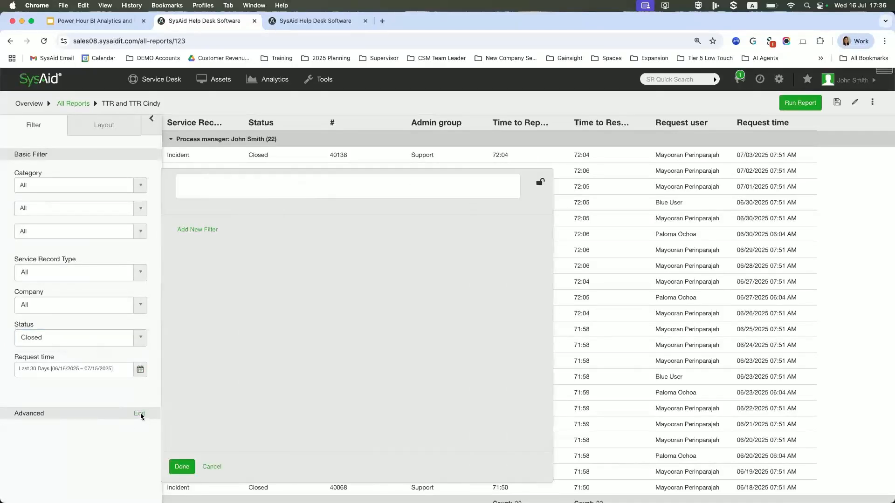
left_click(202, 231)
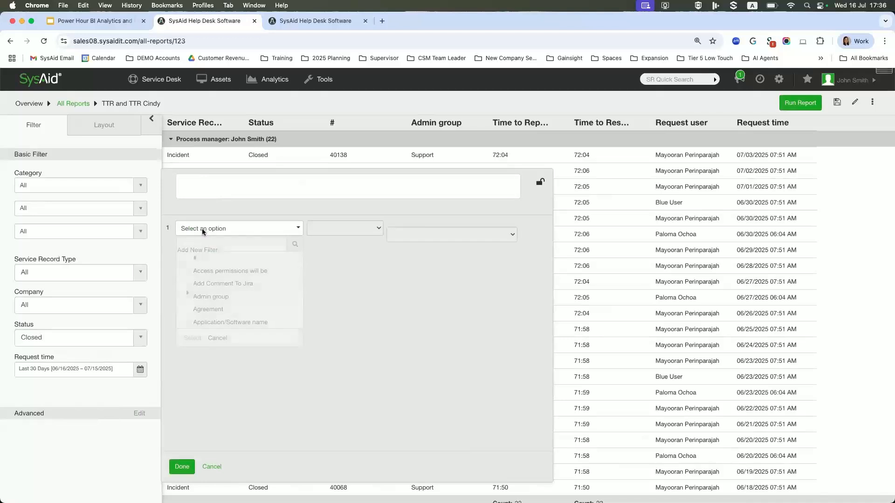
left_click(201, 229)
type("staus")
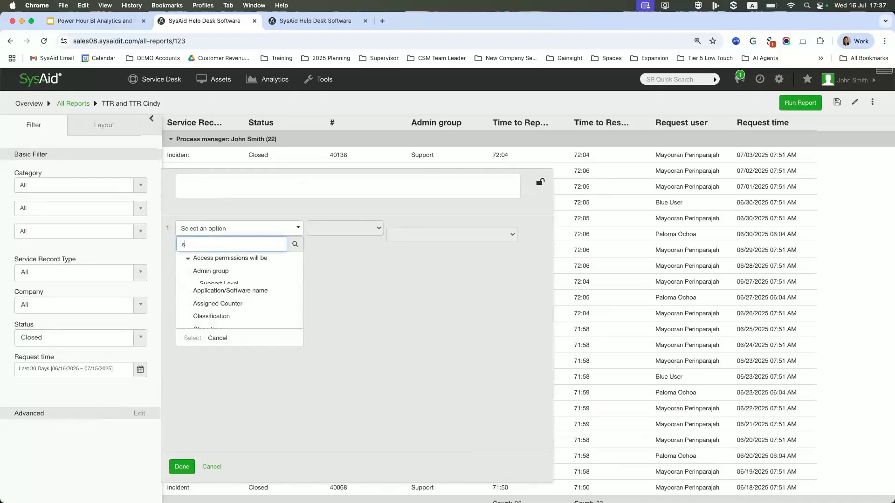
key("BackSpace")
type("tus")
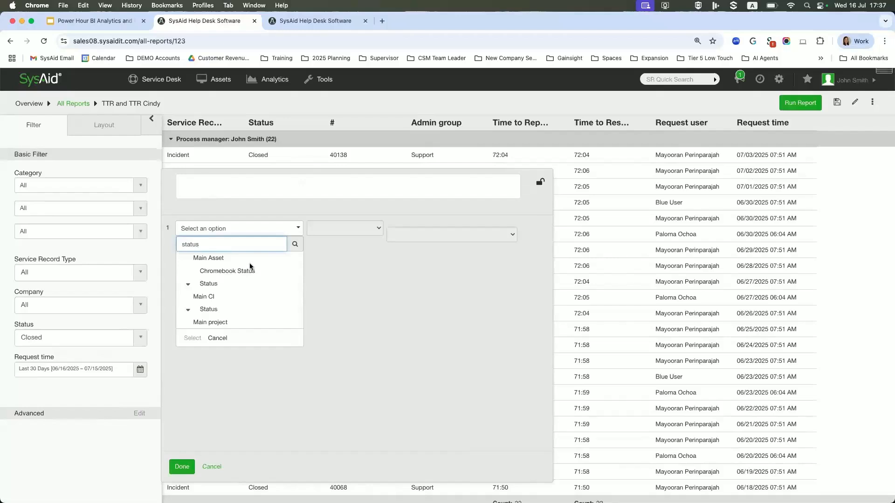
scroll(205, 291, "down", 3)
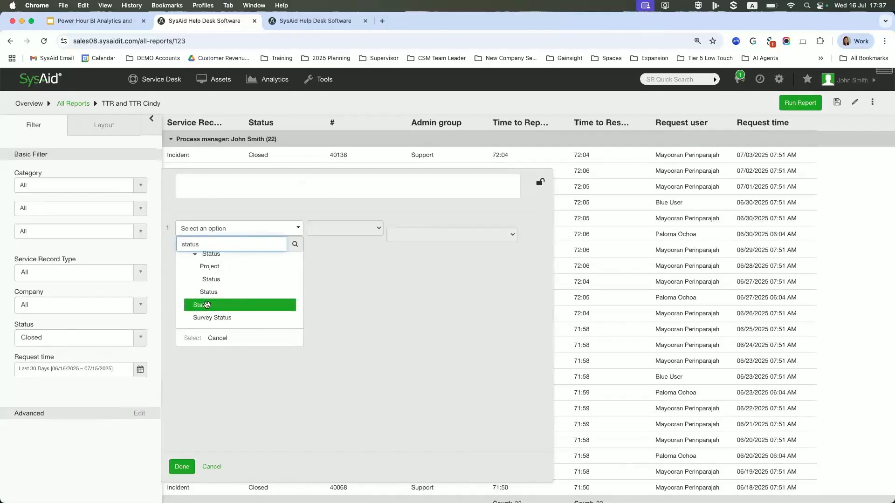
left_click(202, 306)
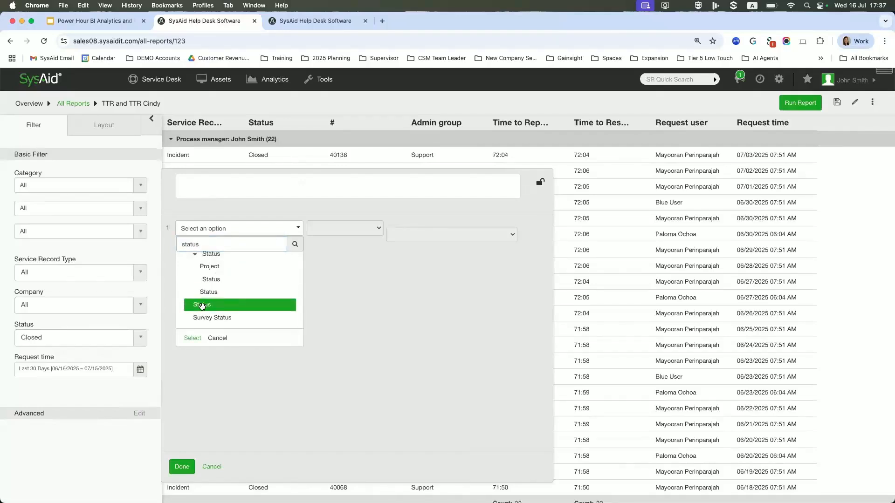
left_click(193, 338)
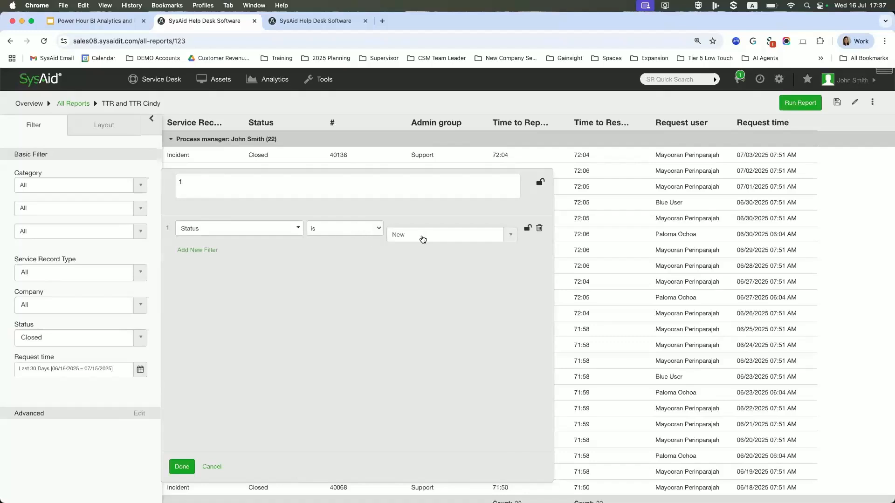
Set the first advanced condition's value to Request Completed.
left_click(510, 239)
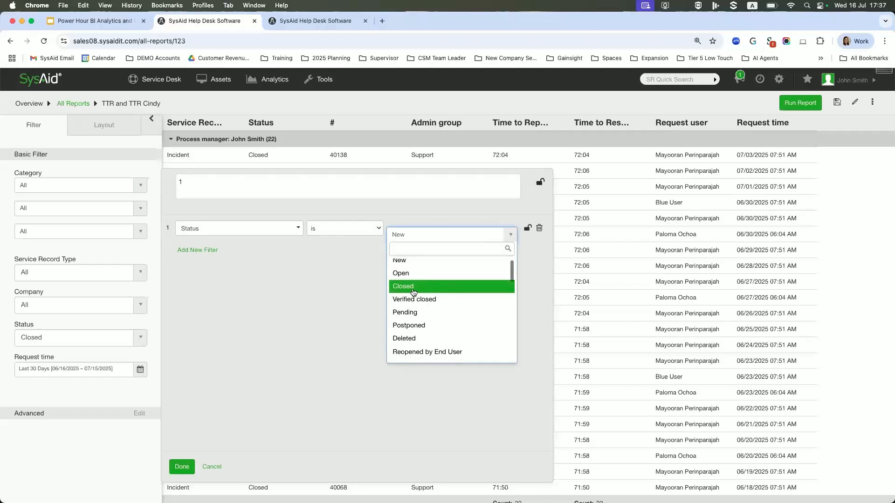
scroll(414, 293, "down", 3)
scroll(414, 293, "up", 2)
scroll(415, 293, "down", 5)
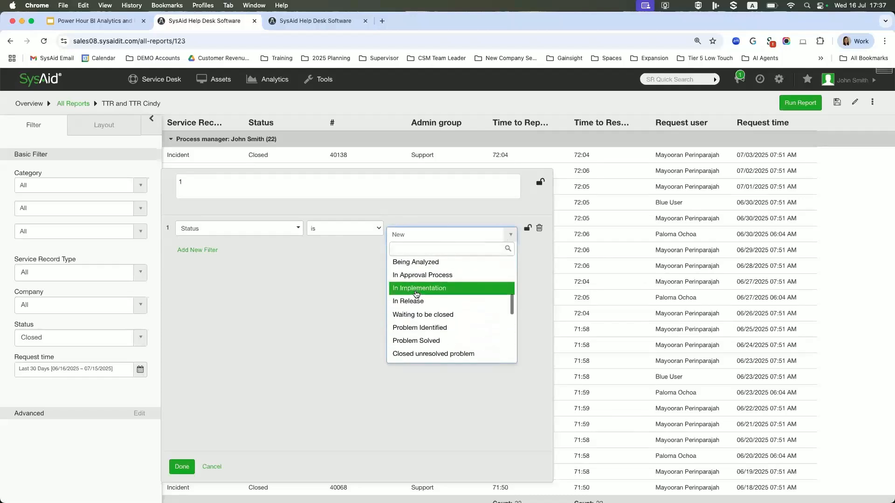
scroll(417, 293, "down", 5)
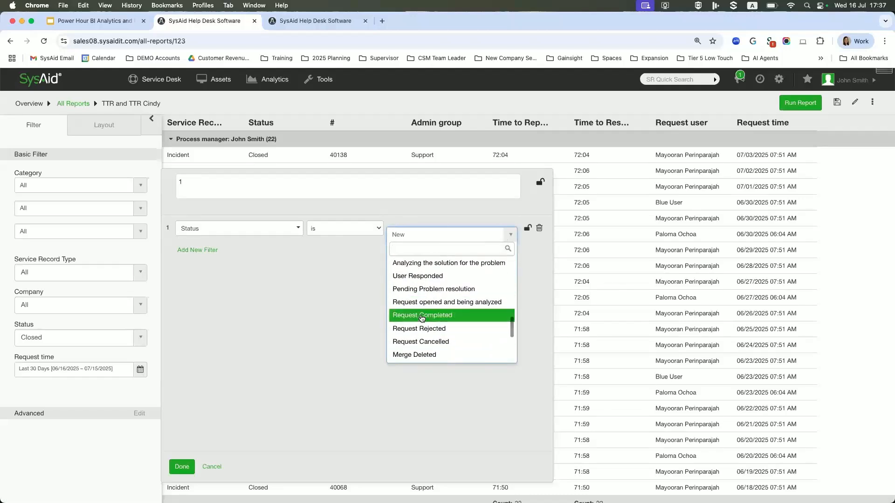
left_click(421, 312)
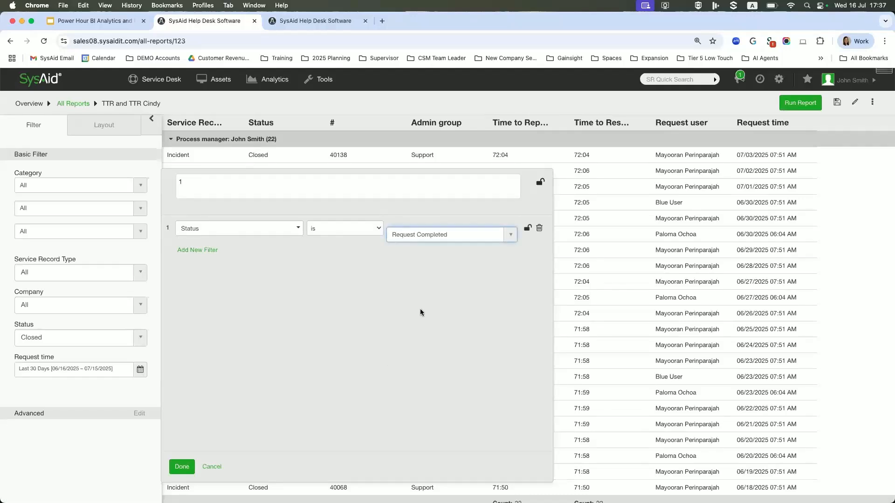
Add a second advanced filter condition that also uses the service record's Status field.
left_click(201, 250)
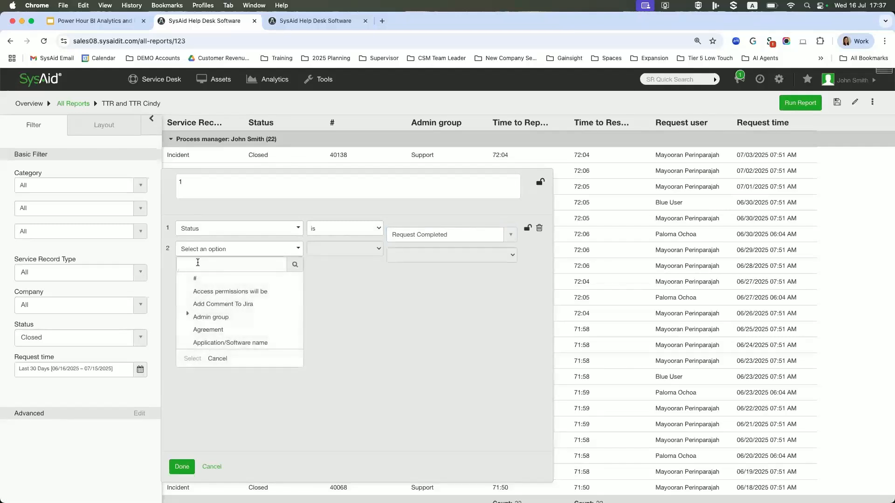
left_click(221, 262)
type("stau")
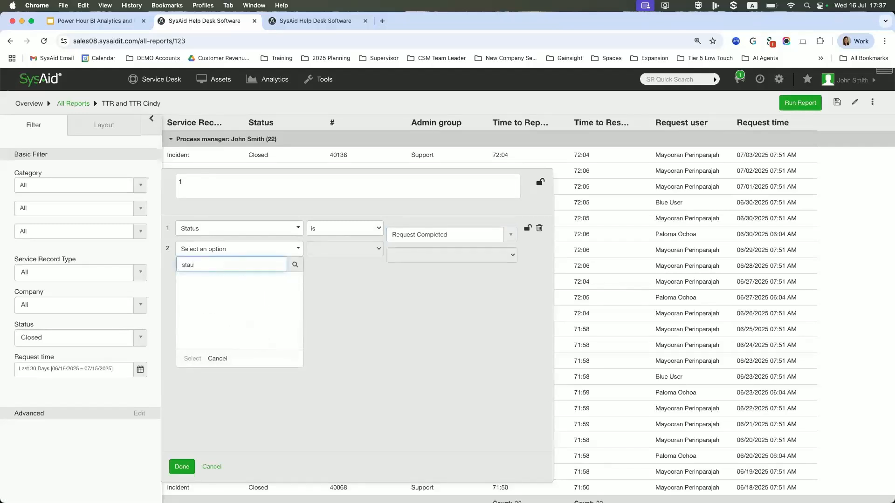
key("BackSpace")
type("t")
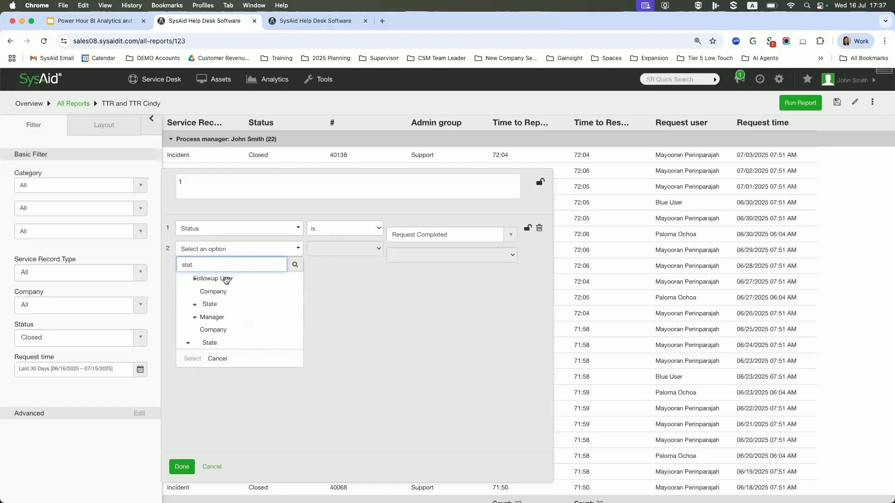
scroll(225, 332, "down", 3)
scroll(225, 332, "down", 1)
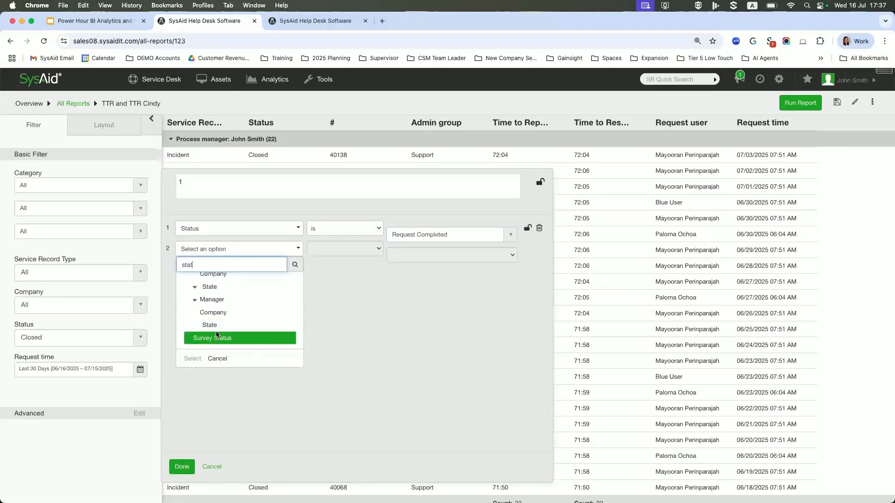
scroll(219, 335, "down", 2)
scroll(224, 335, "up", 3)
scroll(224, 335, "down", 2)
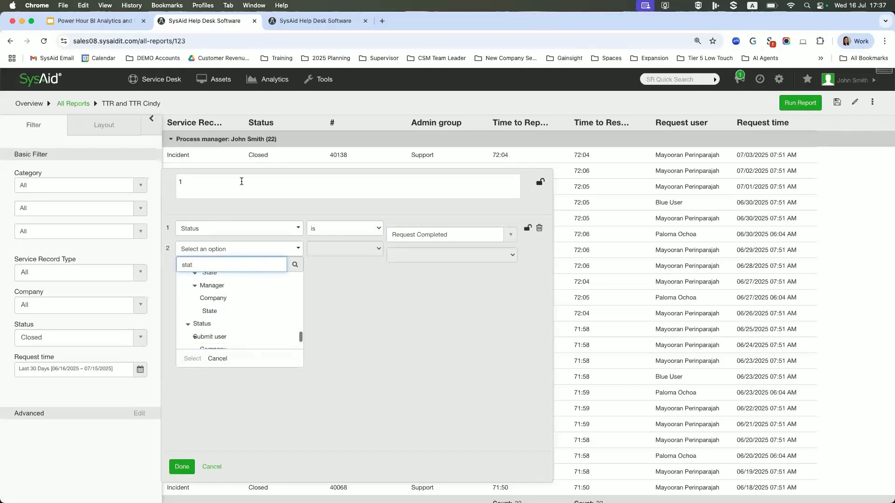
type("us")
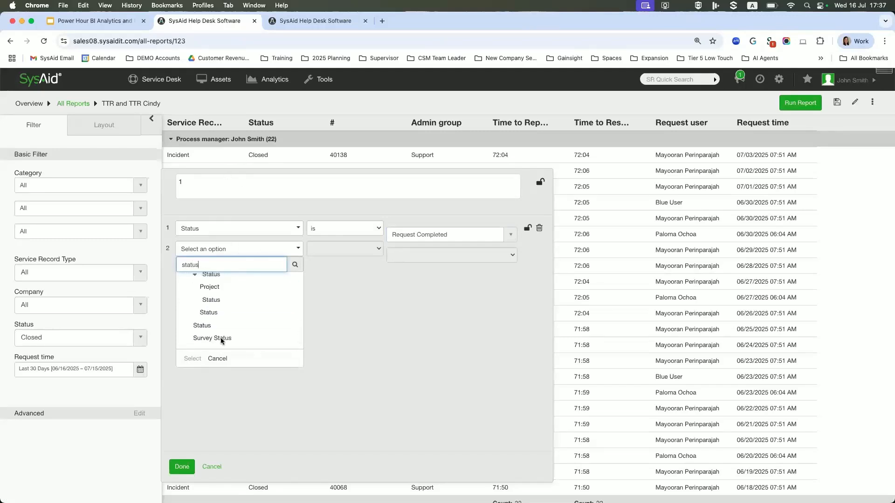
left_click(202, 325)
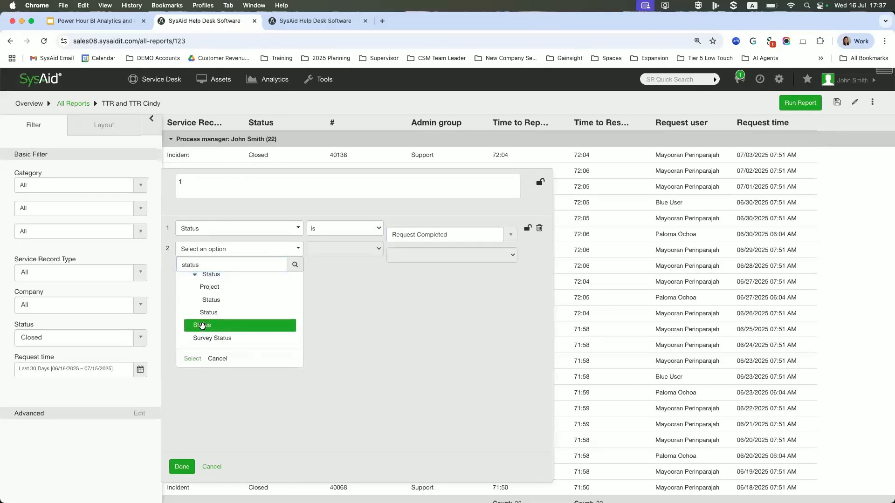
left_click(193, 359)
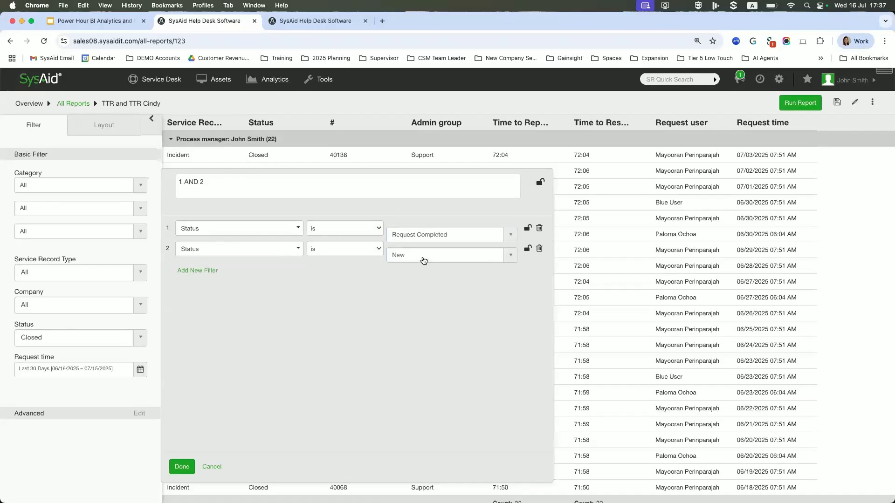
Set the second advanced condition's value to Closed and apply the advanced filter to the report.
left_click(423, 260)
left_click(406, 311)
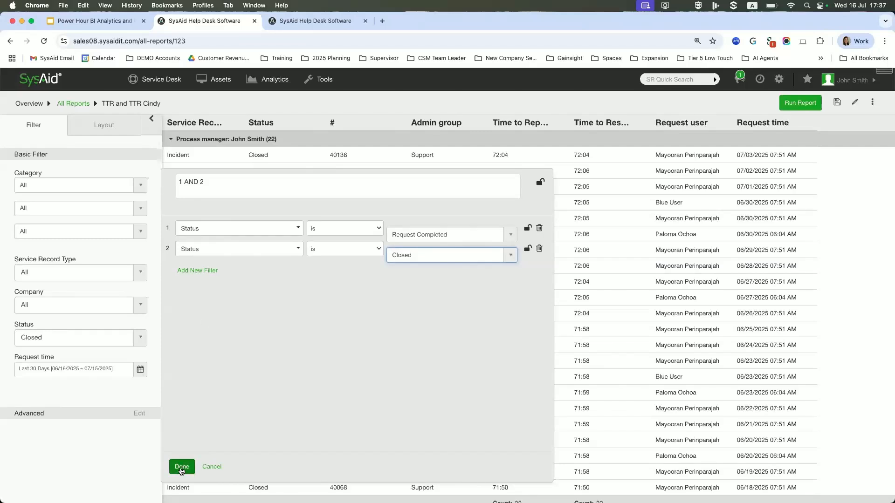
left_click(181, 466)
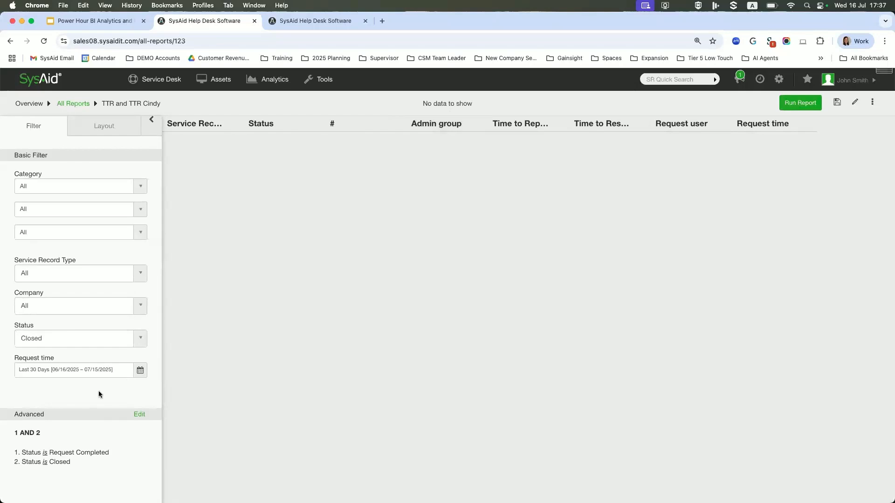
Reopen the advanced filter, change its expression to 1 OR 2 and apply it.
left_click(139, 415)
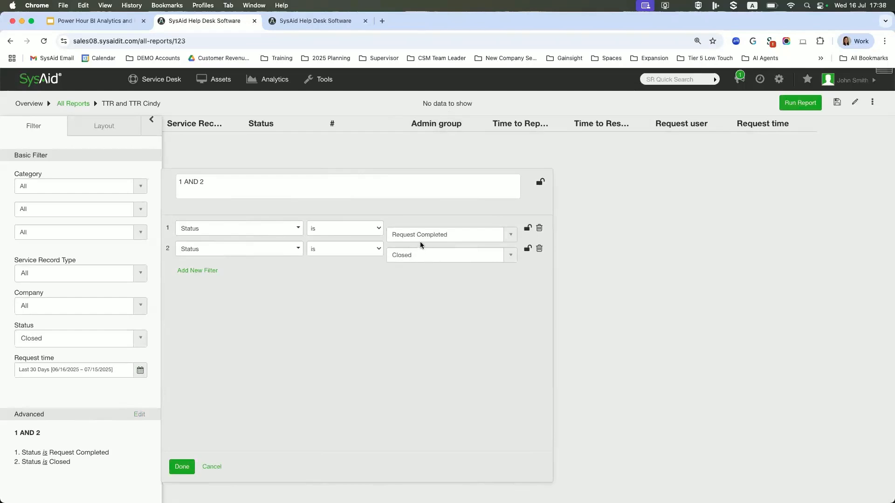
left_click_drag(199, 181, 184, 183)
type("OR")
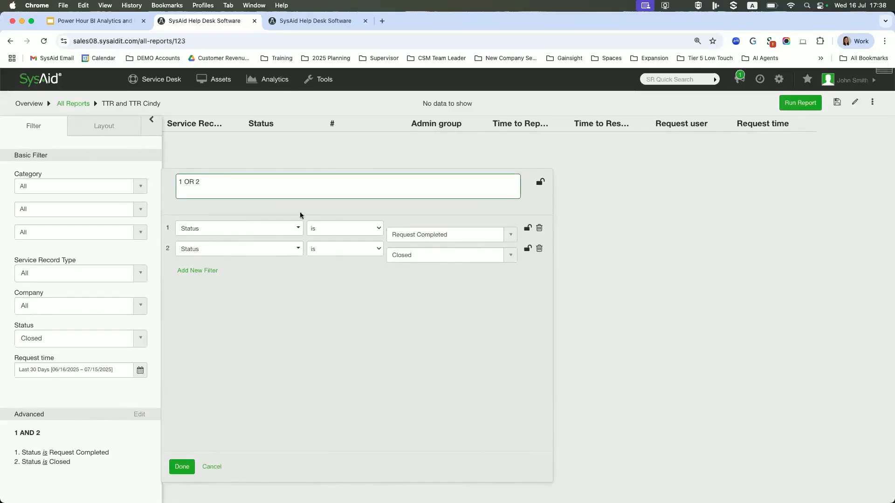
left_click(181, 466)
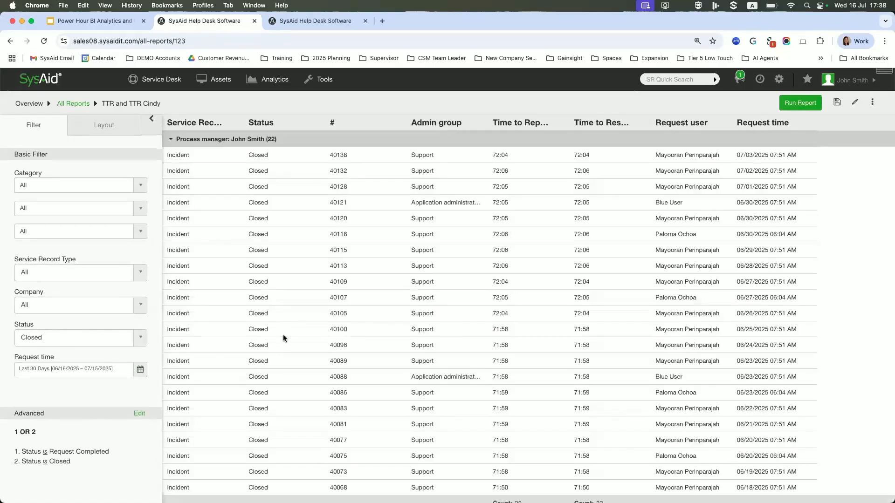
Review the filtered records and their group summaries, and bring up the report's layout settings.
scroll(281, 338, "down", 15)
scroll(277, 317, "up", 15)
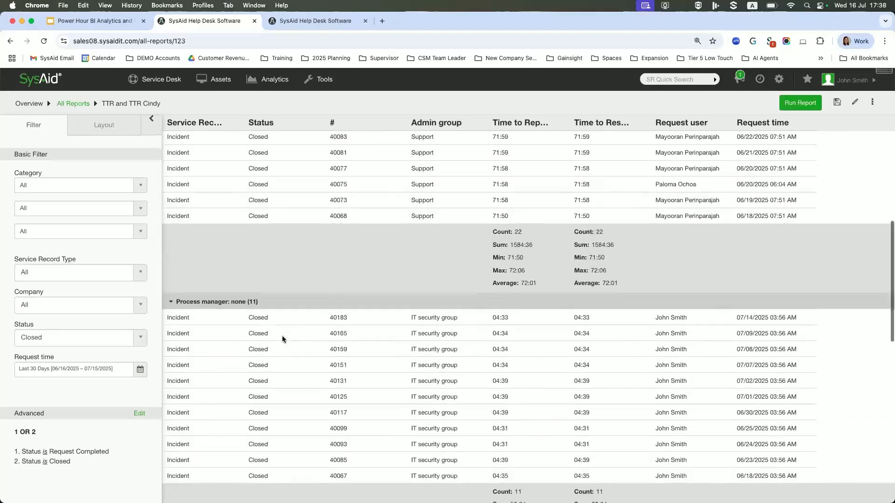
scroll(273, 295, "down", 10)
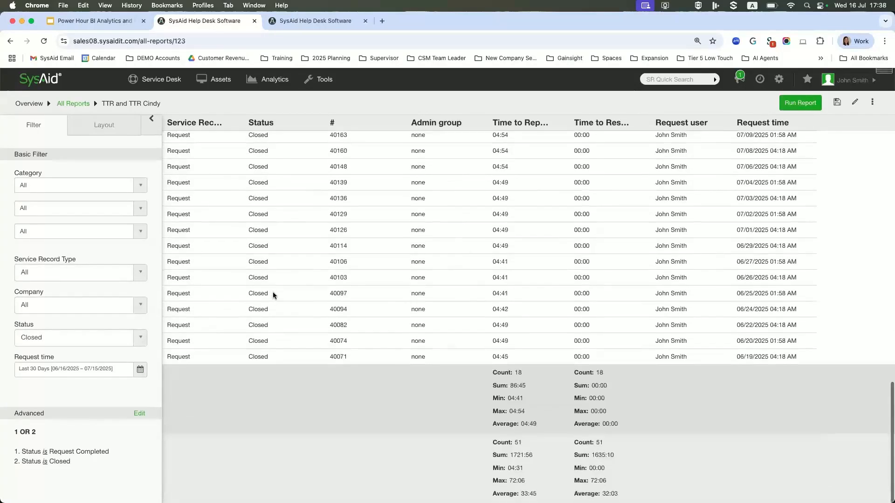
scroll(273, 293, "up", 4)
scroll(273, 293, "up", 6)
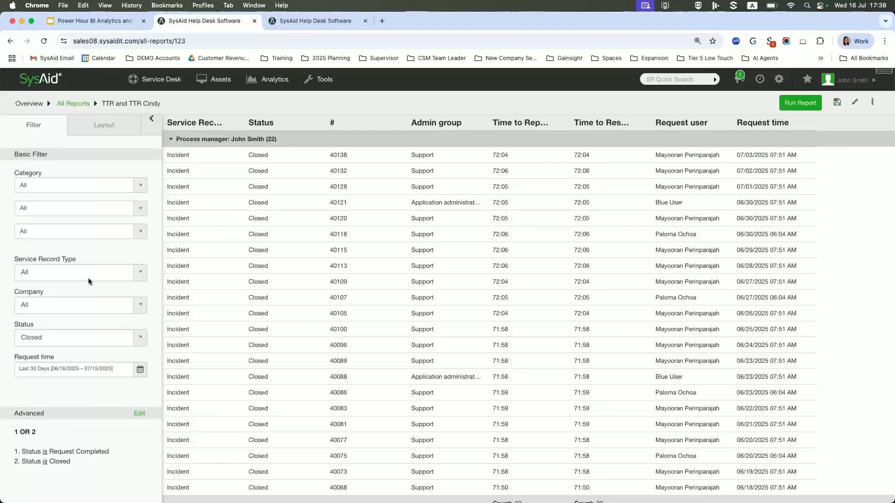
left_click(102, 125)
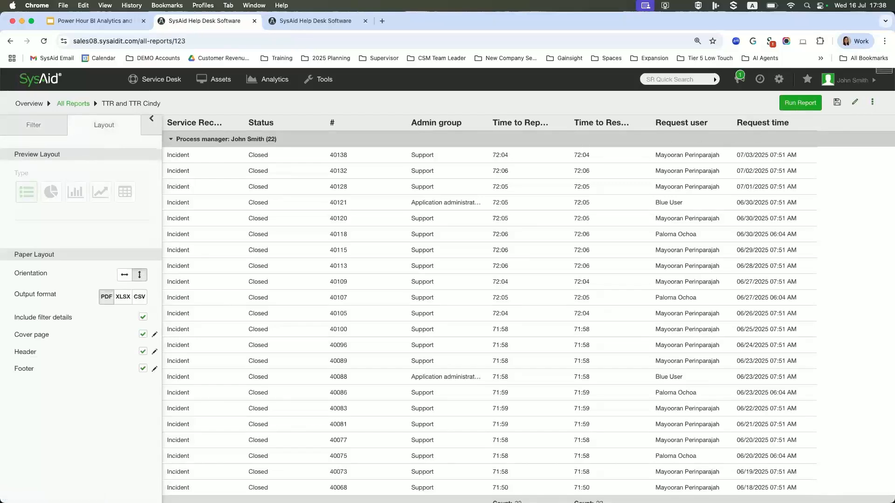
Put the report in edit mode, set its preview type to a pie chart, and look over the chart's layout options.
left_click(855, 104)
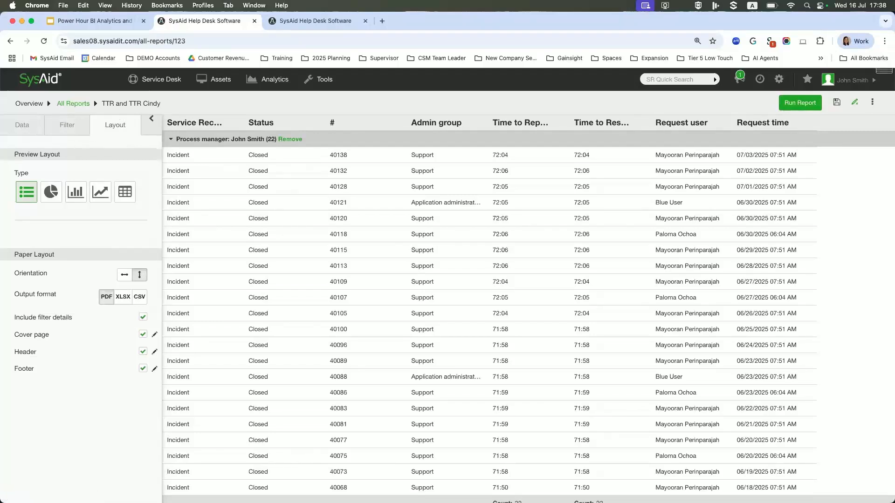
left_click(51, 193)
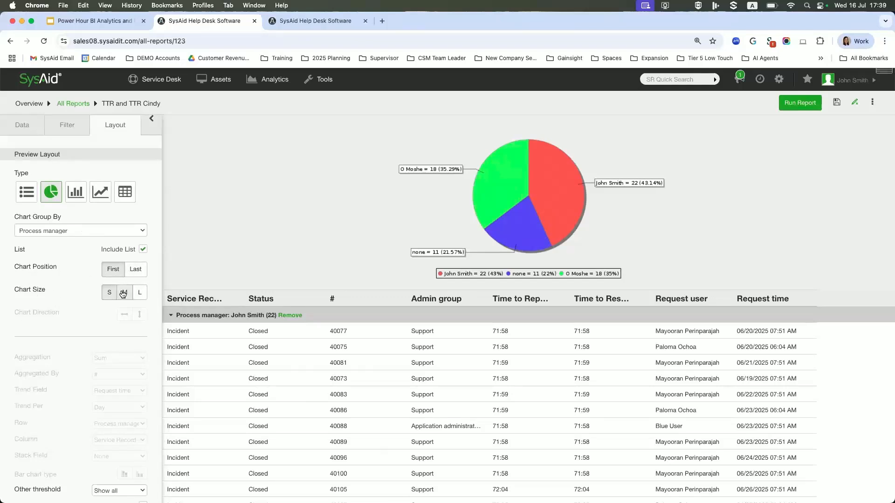
scroll(80, 321, "down", 4)
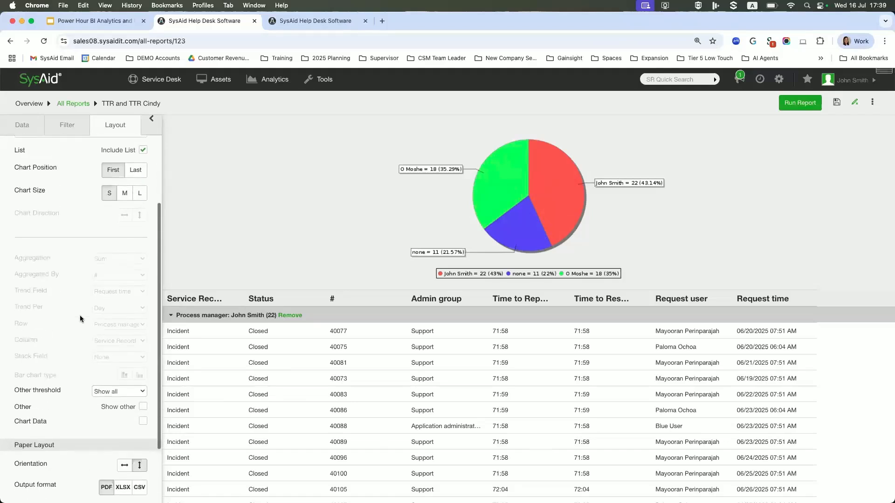
scroll(79, 355, "up", 4)
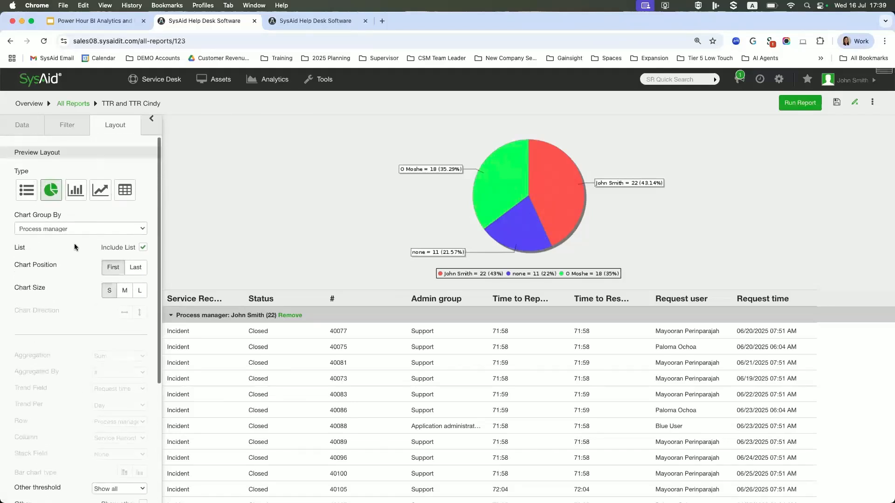
Try the bar chart and trend chart types for the report preview and return to the pie chart.
left_click(71, 193)
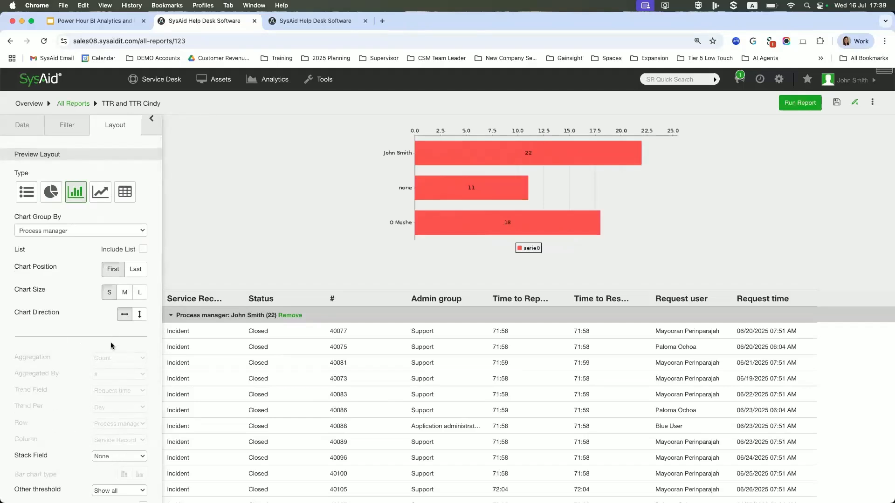
left_click(100, 192)
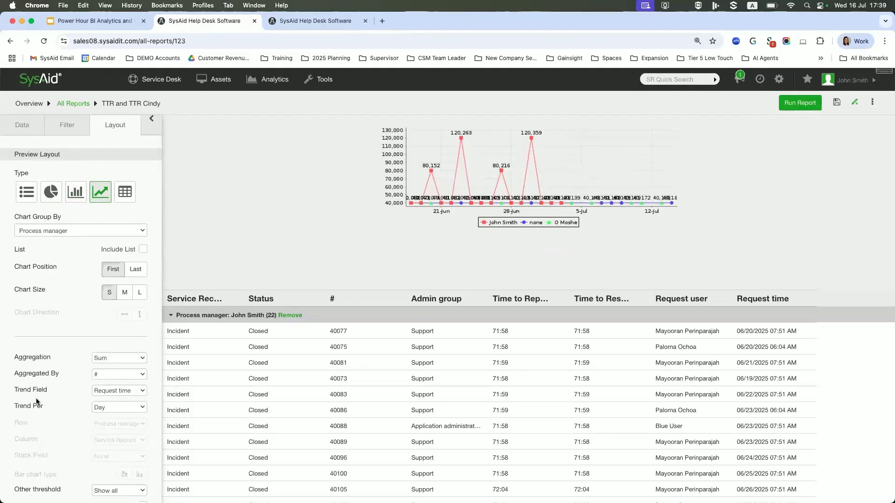
left_click(75, 195)
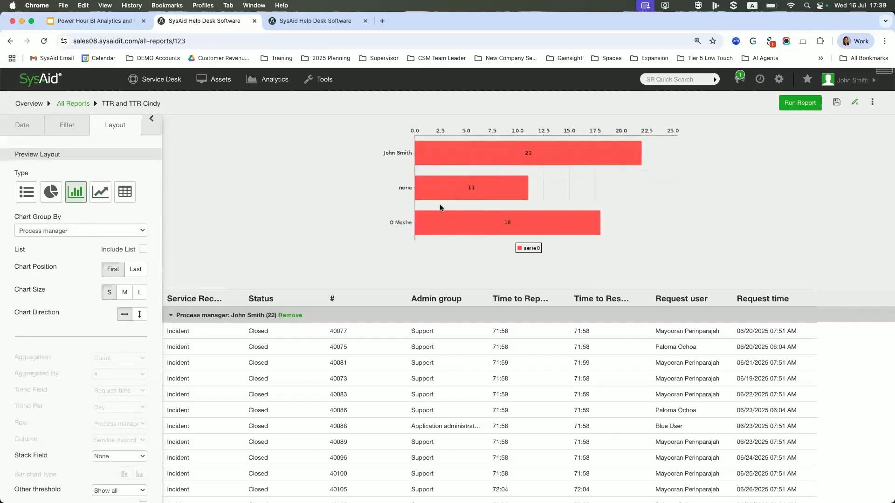
scroll(108, 428, "down", 1)
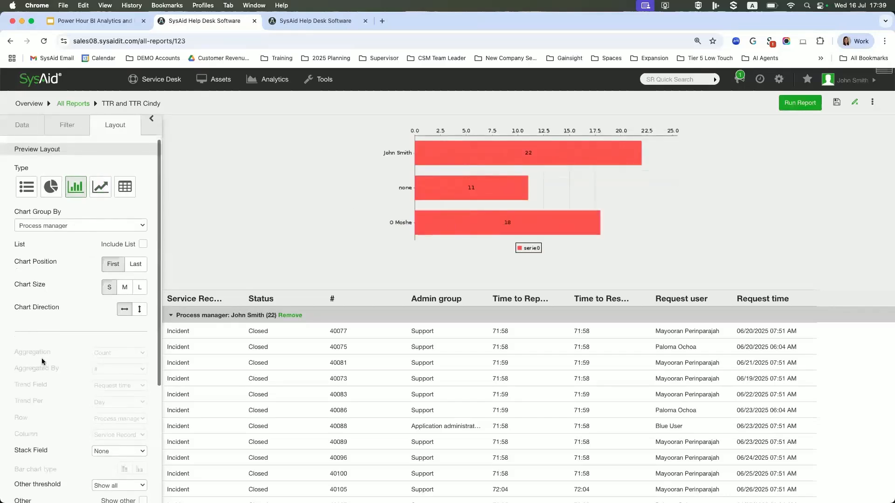
scroll(86, 267, "down", 3)
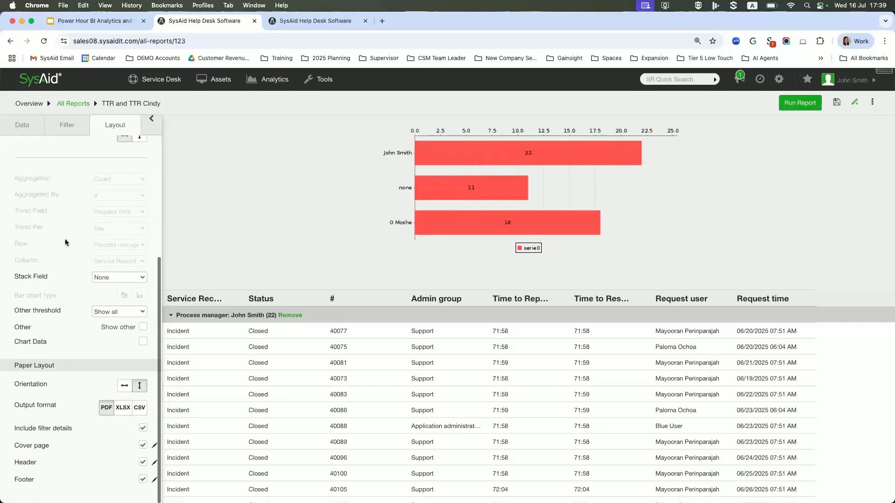
scroll(73, 209, "down", 1)
scroll(73, 205, "up", 3)
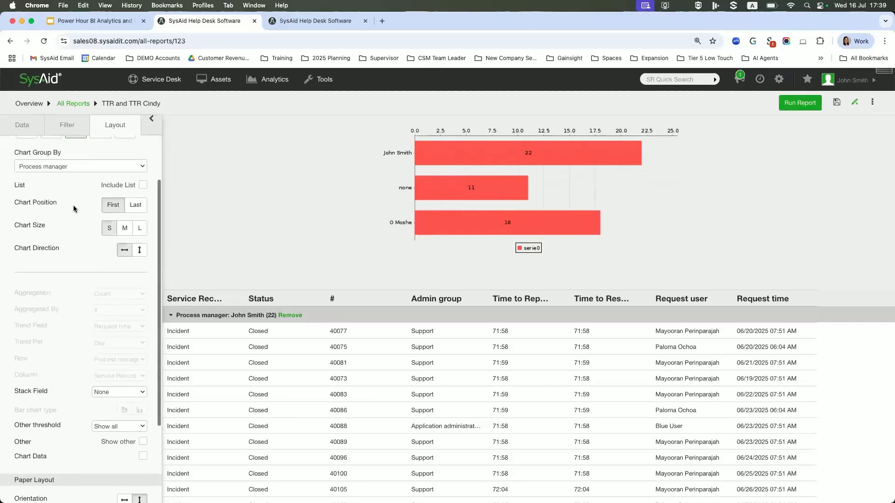
left_click(51, 194)
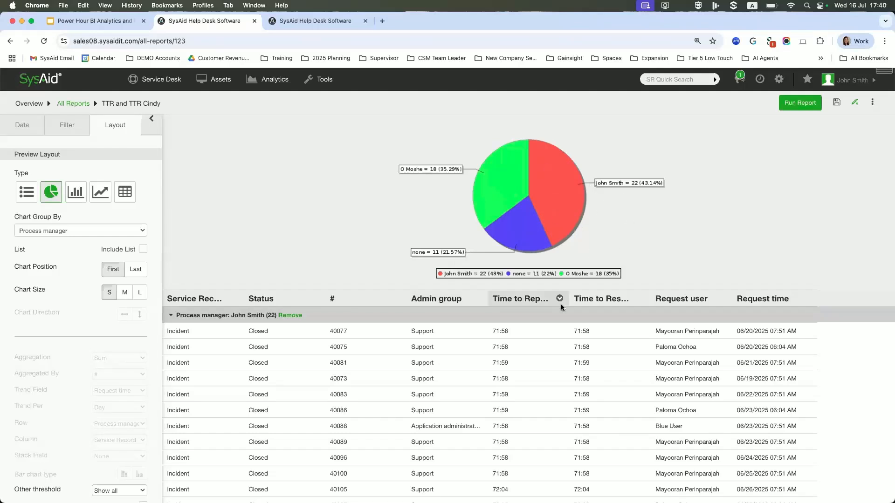
Examine each process manager group's count, sum, minimum, maximum and average for the two time columns, plus the overall summary.
scroll(391, 399, "down", 2)
scroll(391, 398, "down", 5)
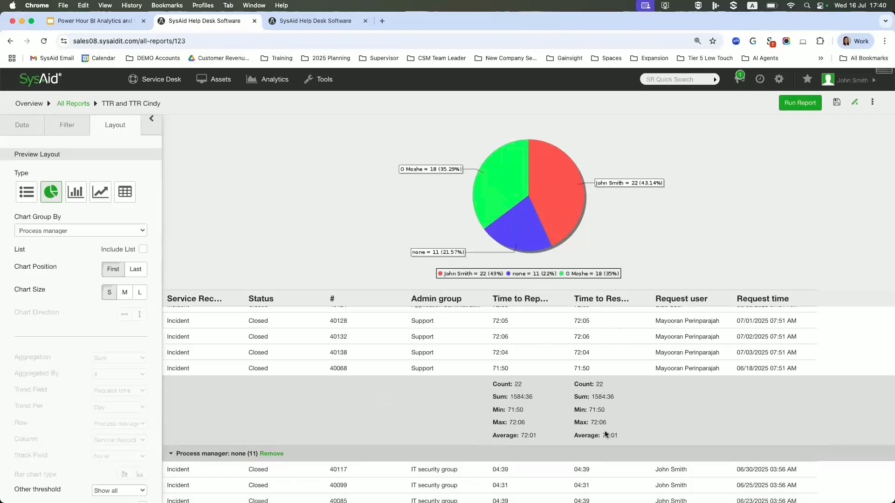
scroll(608, 437, "down", 5)
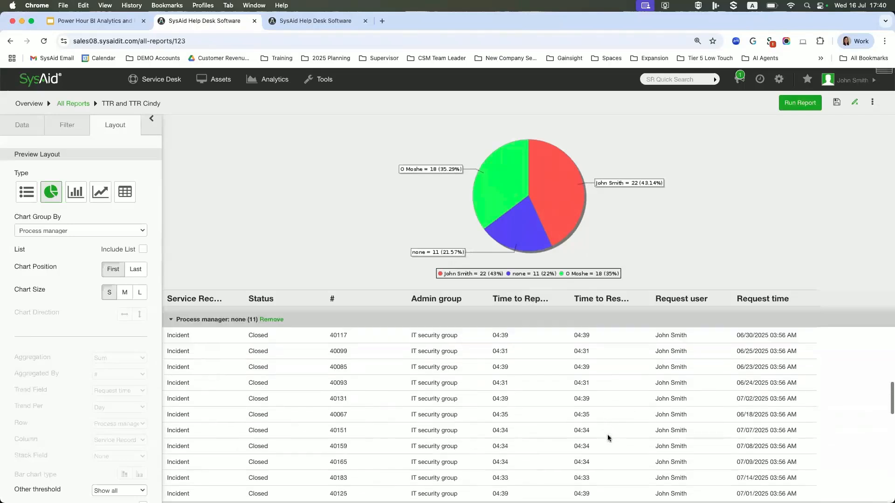
scroll(601, 354, "up", 5)
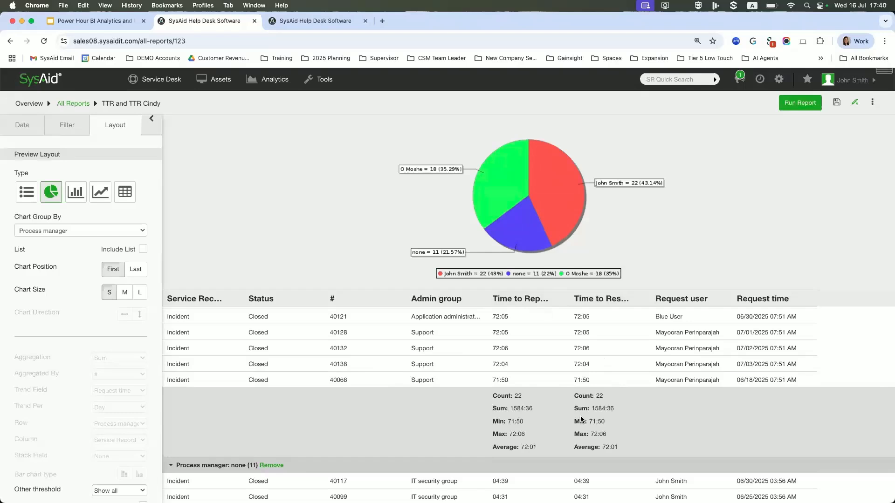
scroll(582, 417, "down", 1)
scroll(582, 417, "down", 1)
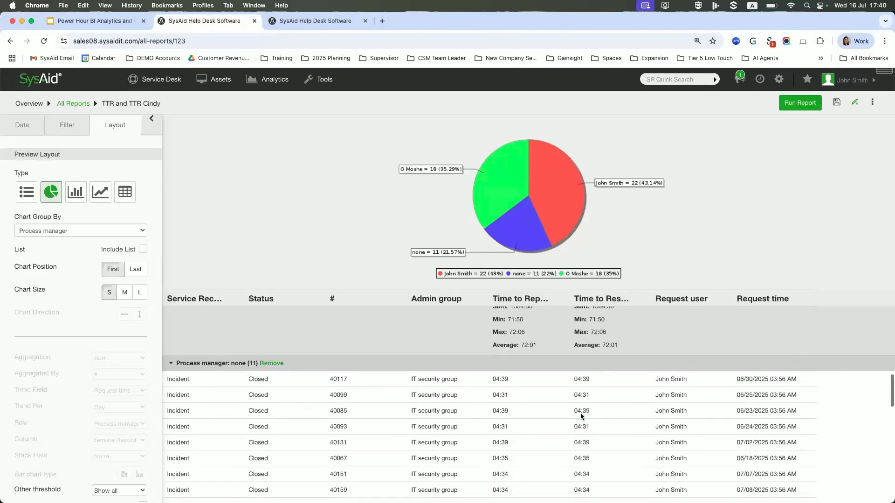
scroll(580, 413, "down", 4)
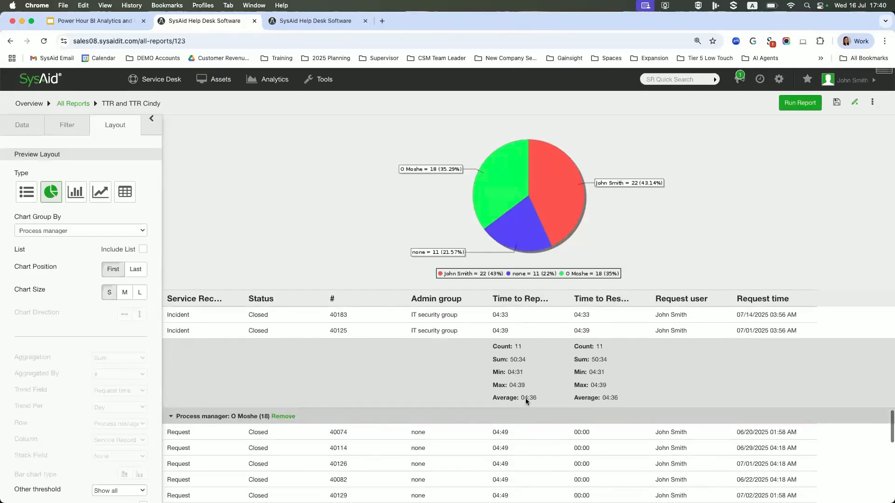
scroll(526, 404, "down", 1)
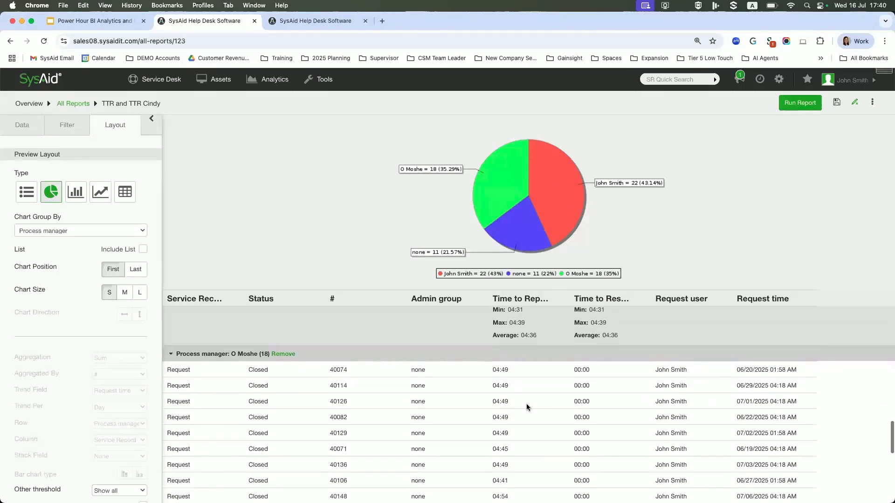
scroll(527, 406, "down", 5)
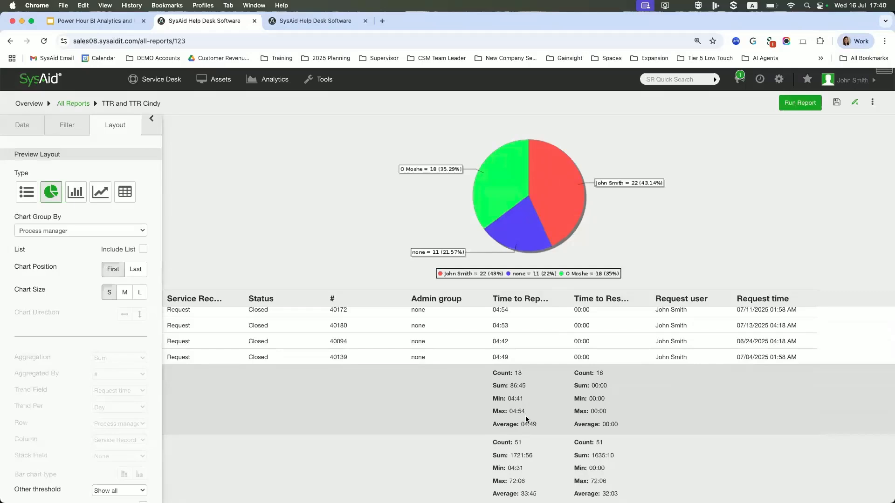
scroll(524, 416, "up", 10)
scroll(528, 412, "down", 4)
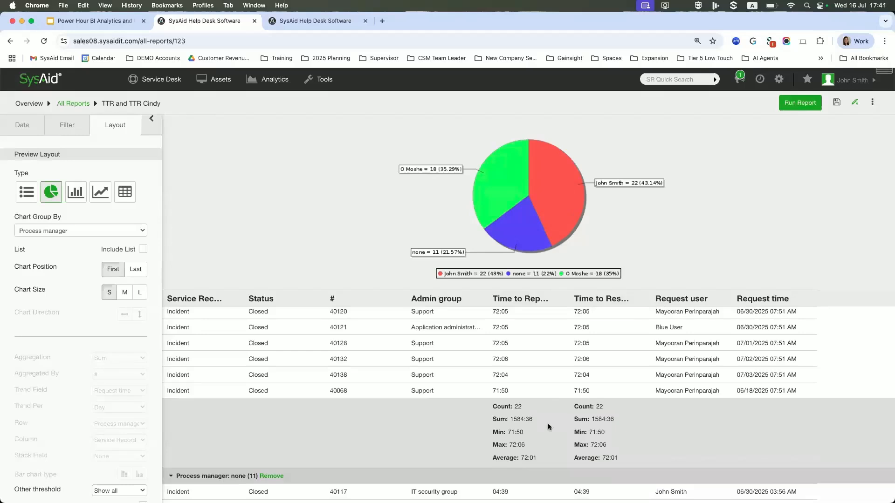
scroll(513, 457, "down", 15)
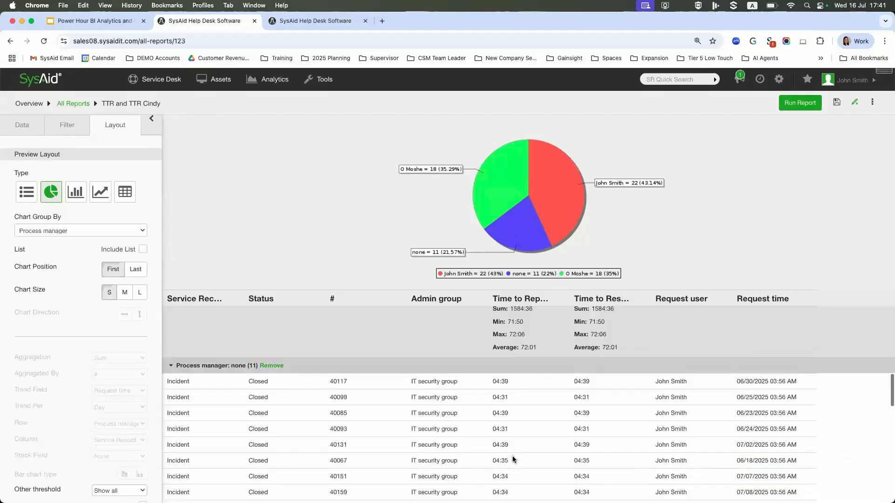
scroll(513, 455, "down", 5)
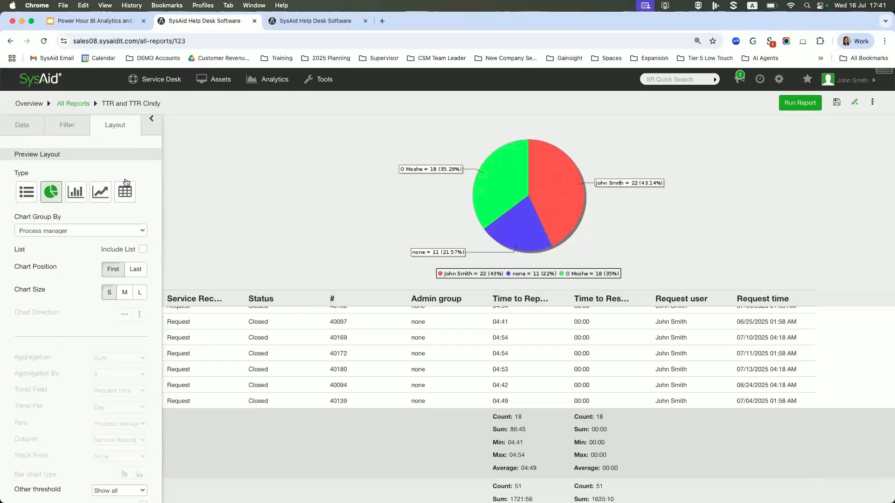
Set the paper orientation to horizontal and enter "Resolution Times last 30 days" as the cover page description.
scroll(123, 185, "down", 5)
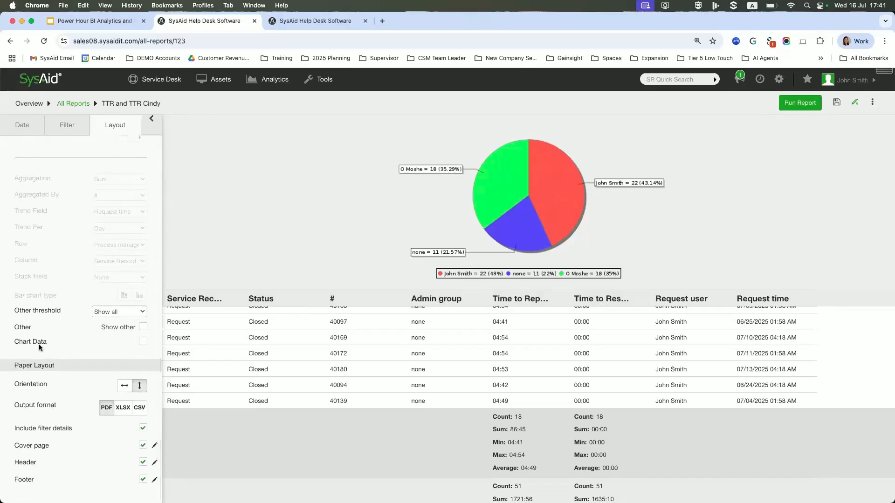
left_click(126, 388)
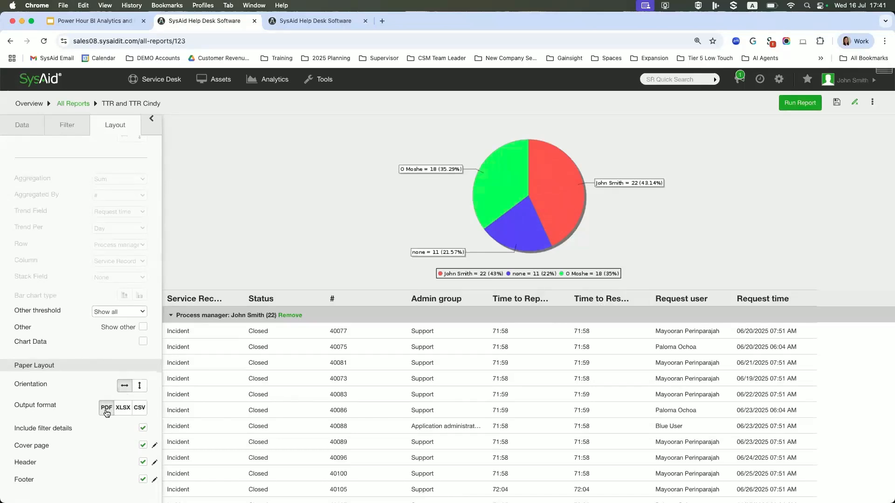
left_click(155, 446)
left_click(303, 192)
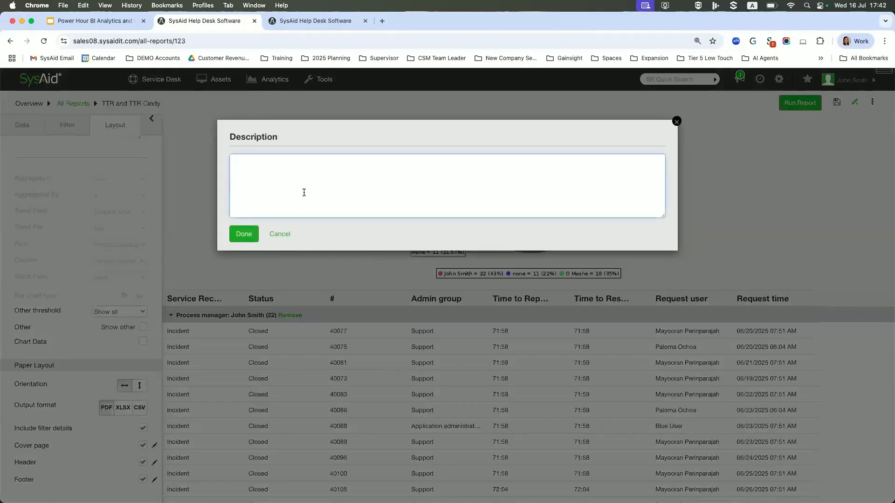
type("Resolution Tiumes")
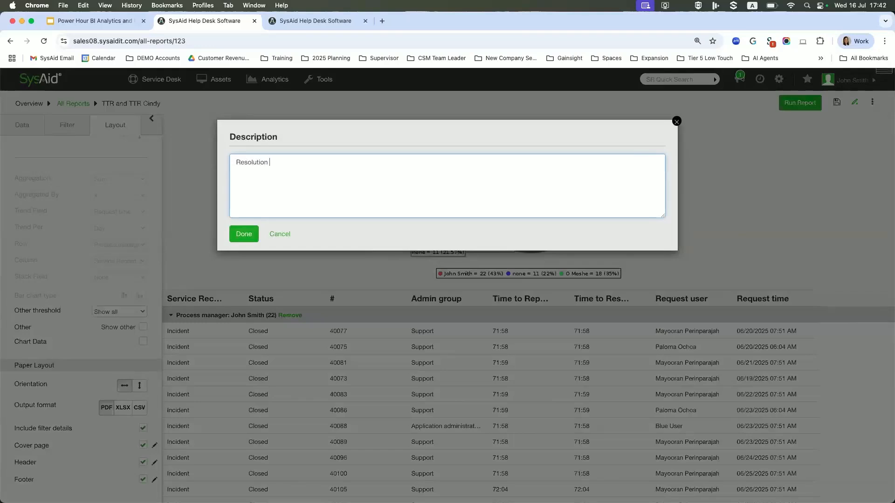
key("BackSpace")
key("BackSpace")
key("BackSpace")
key("BackSpace")
type("mes last 30 days")
left_click(243, 234)
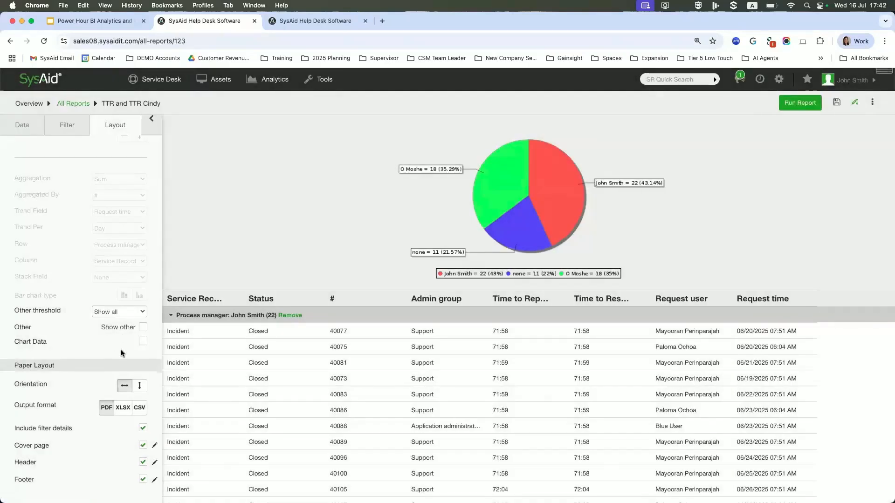
Set the report header's left content to Report Title, the middle to Run Date and Time, and the right to Logo.
left_click(155, 463)
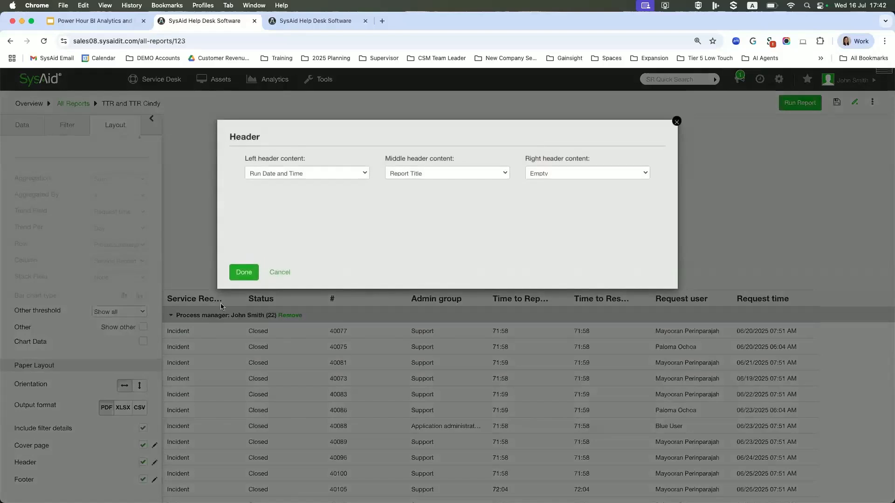
left_click(284, 173)
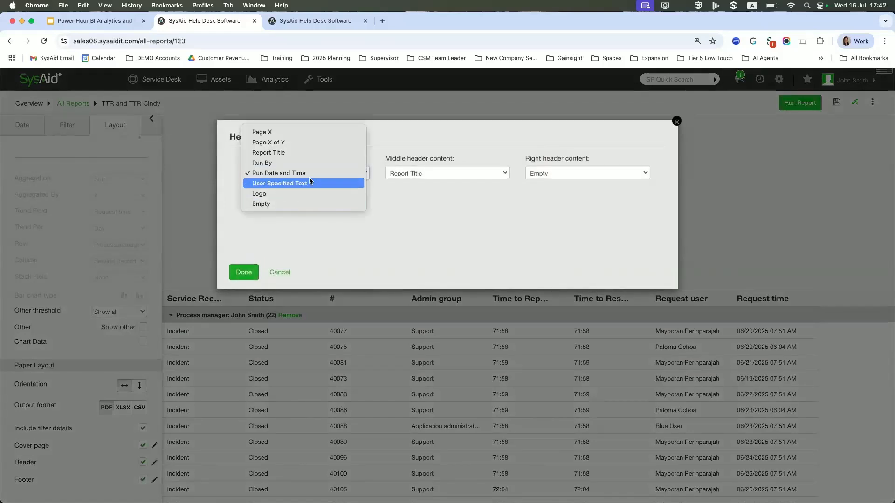
left_click(269, 152)
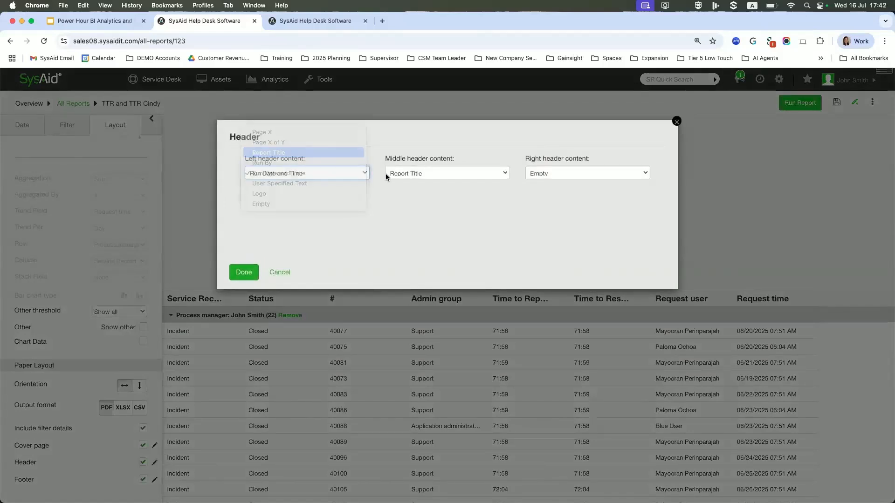
left_click(416, 175)
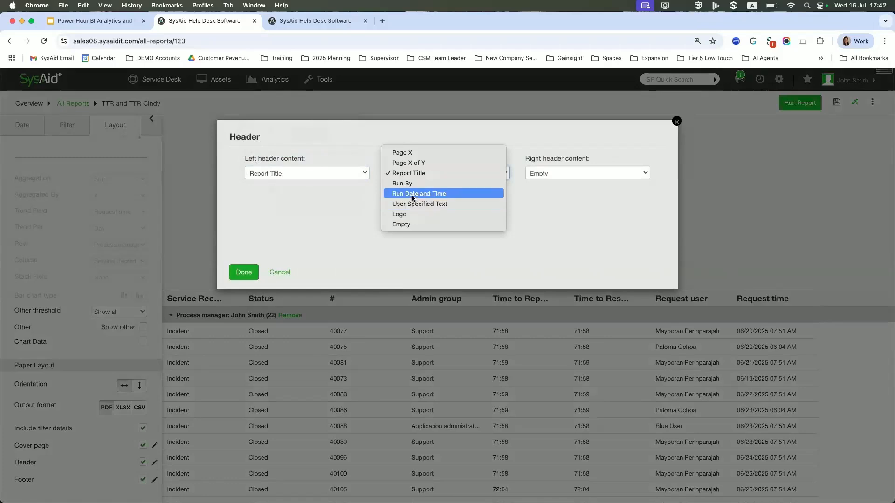
left_click(572, 173)
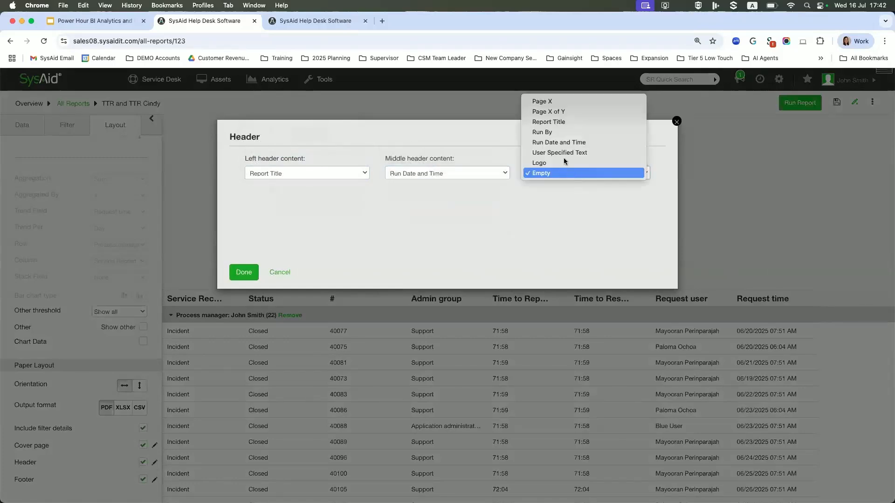
left_click(562, 163)
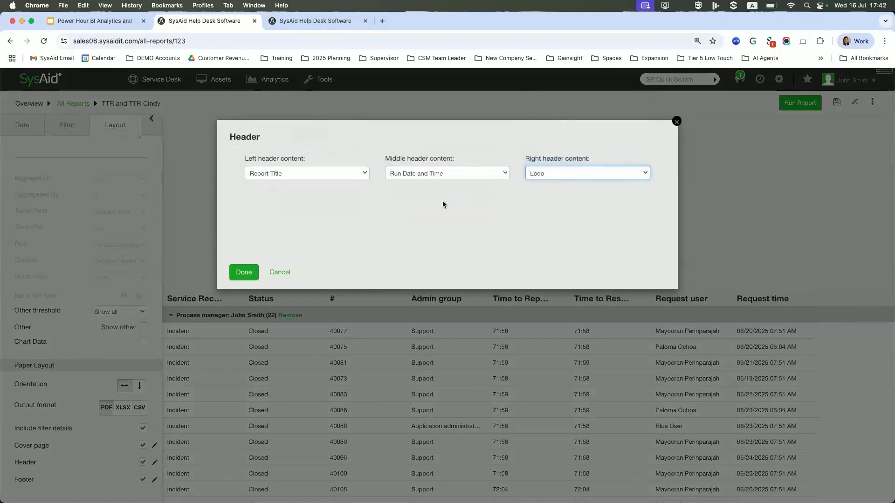
left_click(243, 273)
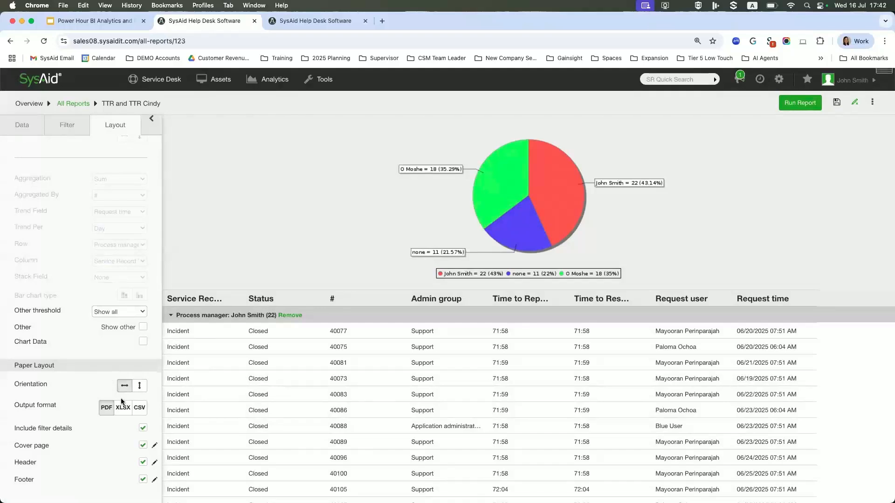
Change the first condition of the report's advanced filter to Status is Open, keeping the 1 OR 2 expression.
left_click(74, 126)
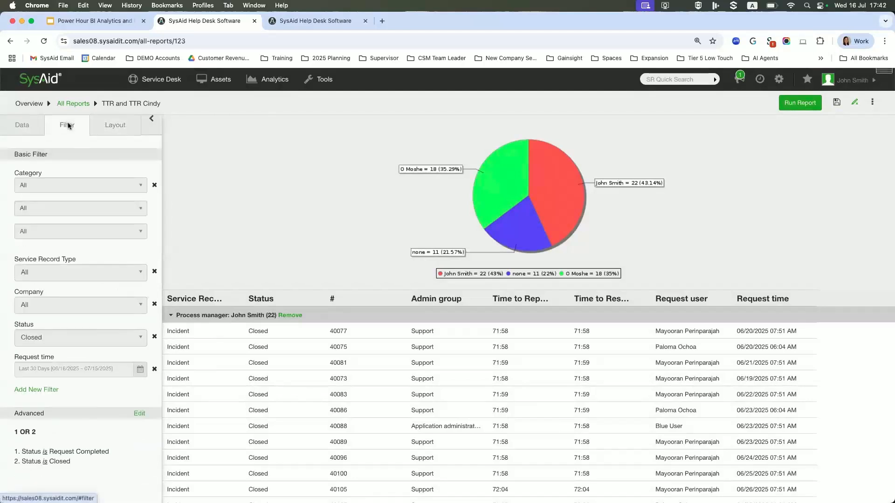
left_click(140, 413)
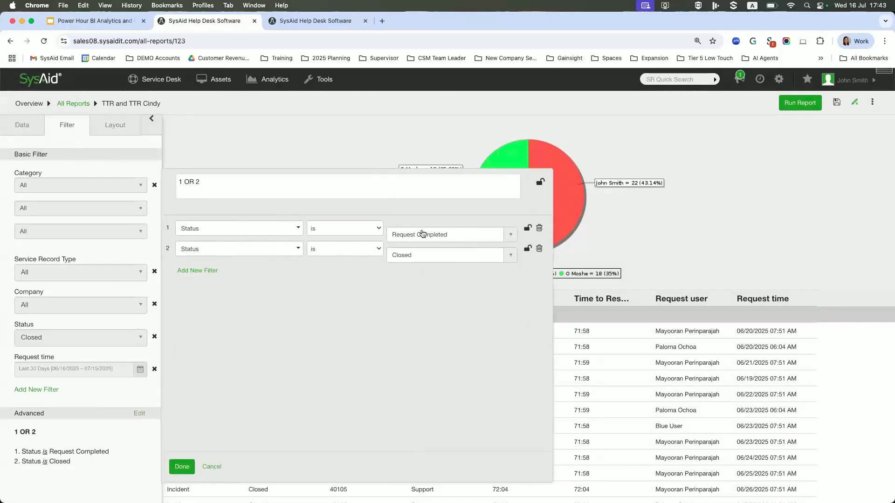
left_click(504, 235)
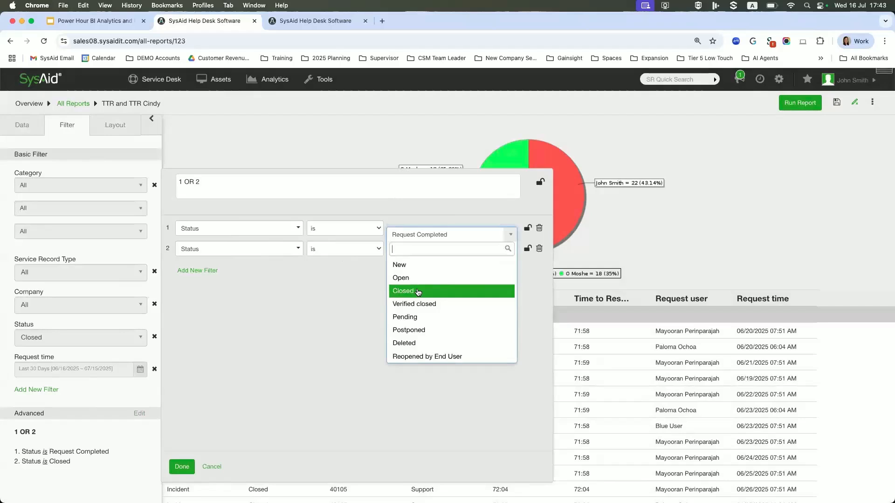
scroll(418, 292, "down", 4)
scroll(418, 292, "up", 3)
scroll(418, 292, "up", 2)
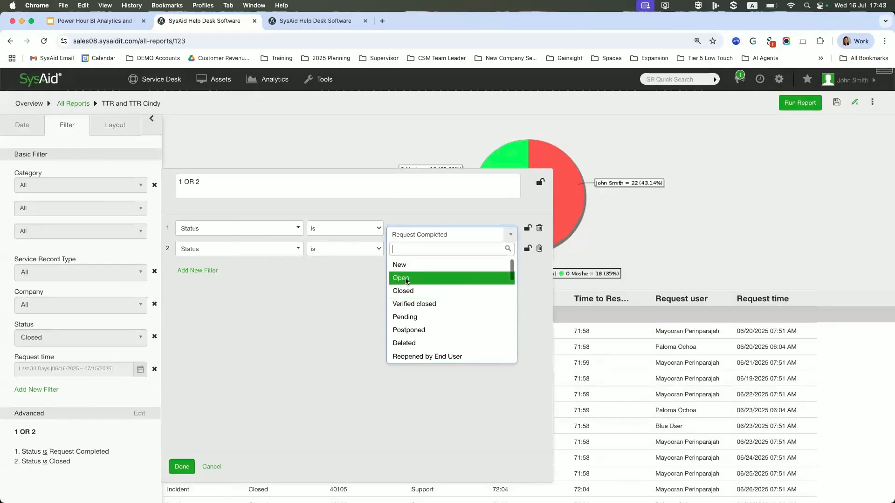
left_click(406, 279)
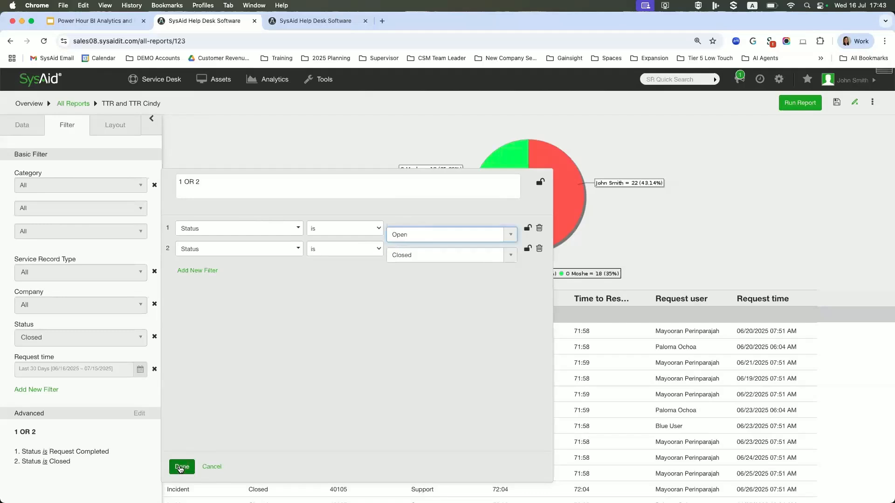
left_click(181, 467)
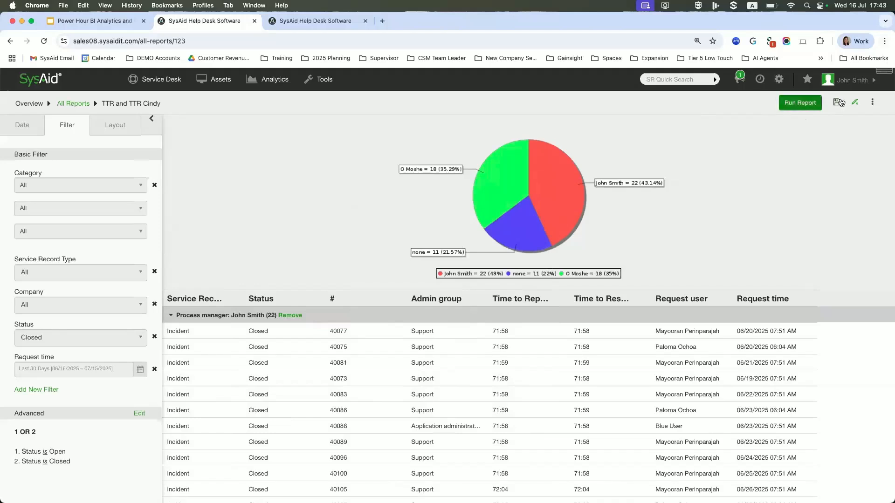
Review the report's layout options and recheck the conditions of its advanced filter.
left_click(115, 129)
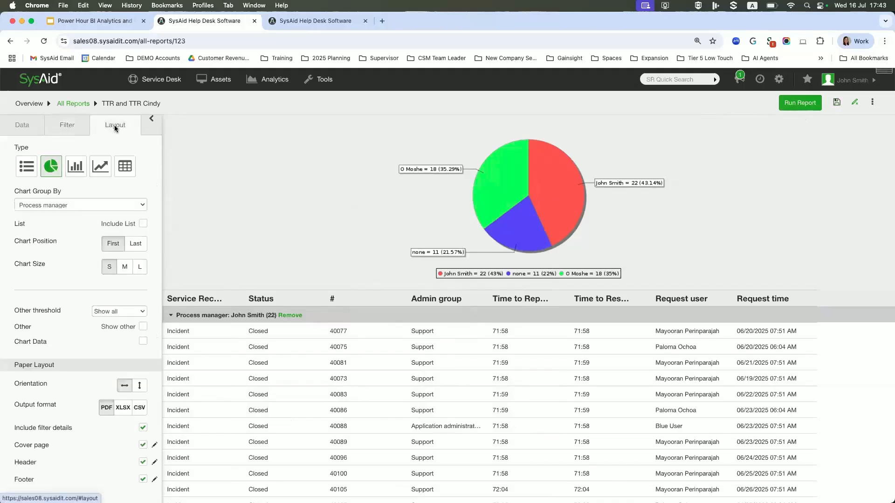
left_click(67, 127)
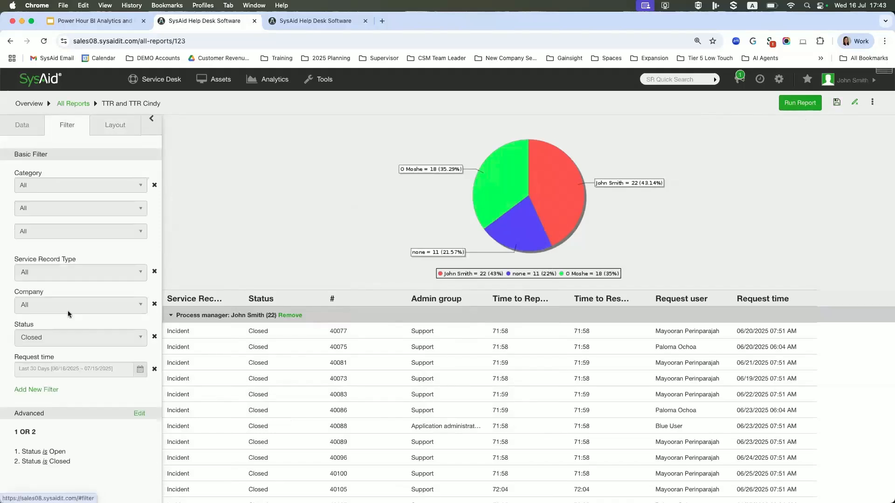
left_click(139, 414)
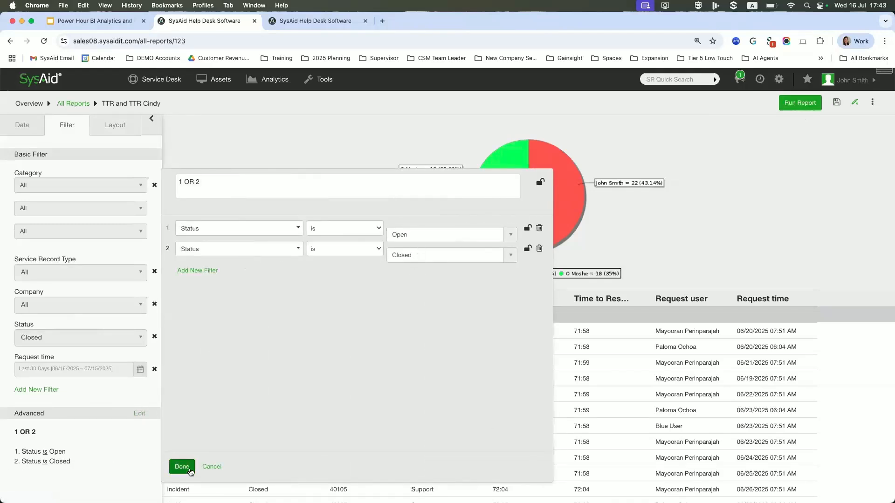
left_click(182, 466)
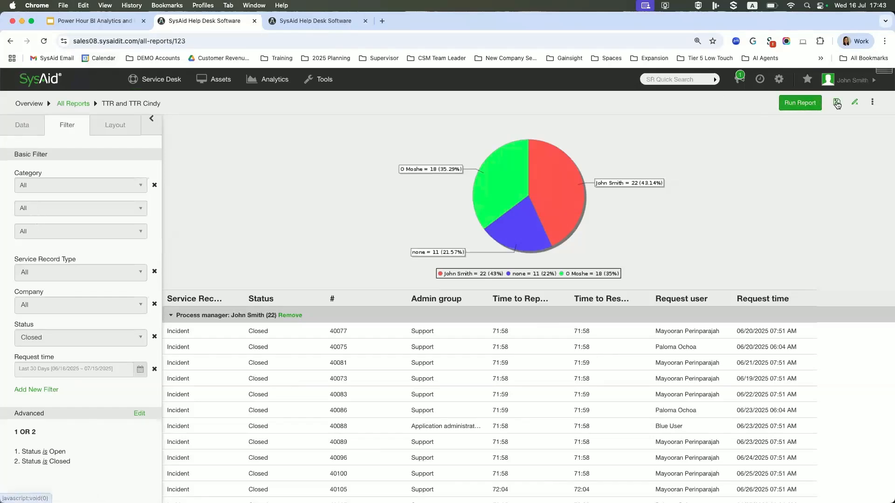
Try scheduling the new report from the report list, check the repeat intervals, enter placeholder text as the email body, and discard the schedule.
left_click(73, 103)
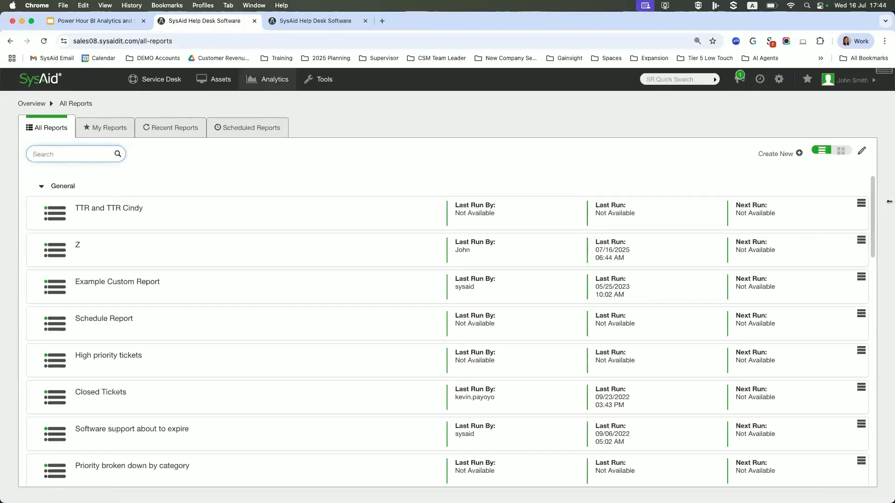
left_click(861, 203)
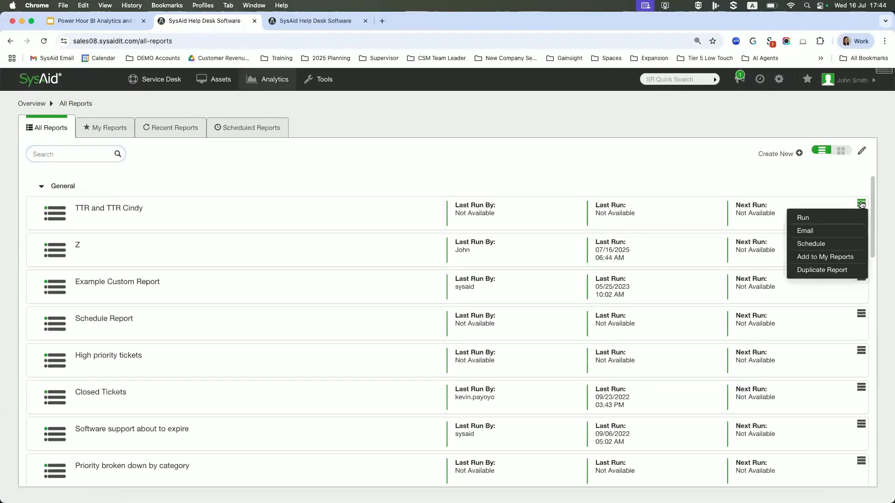
left_click(815, 245)
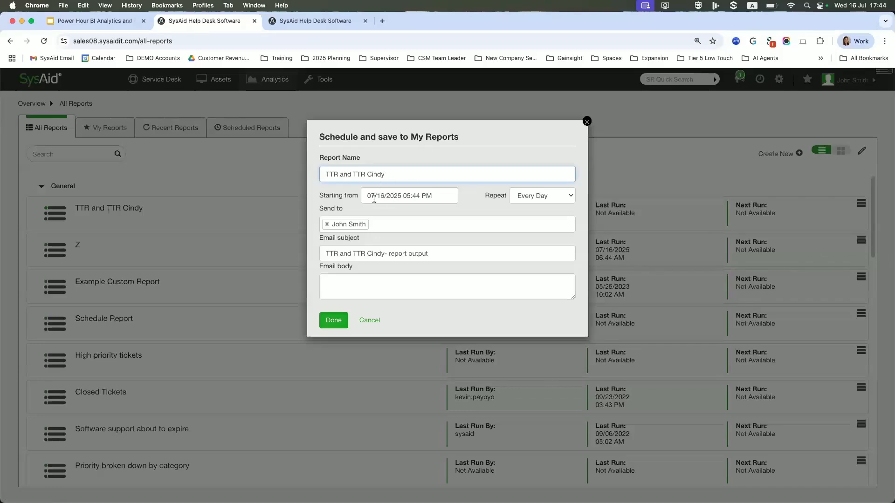
left_click(562, 201)
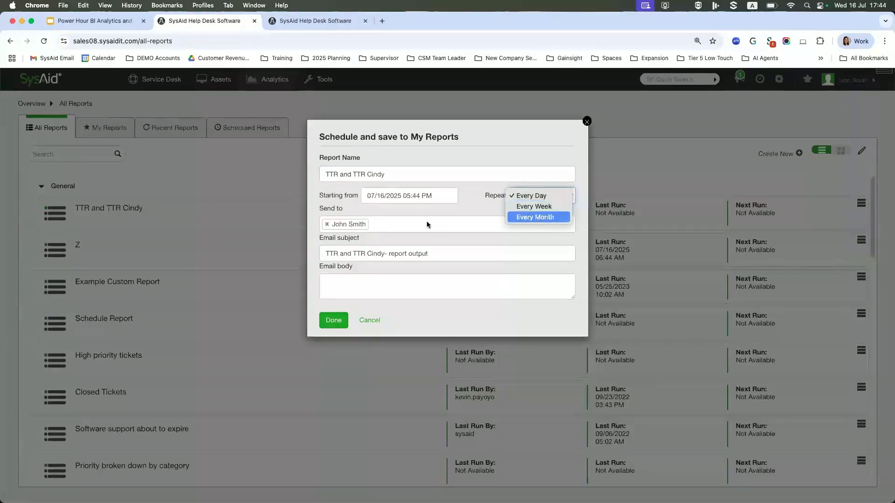
left_click(347, 288)
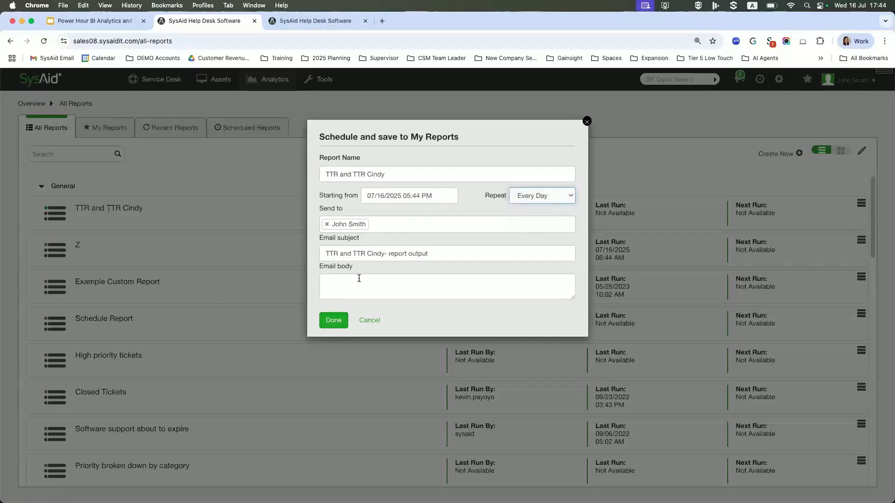
left_click(358, 280)
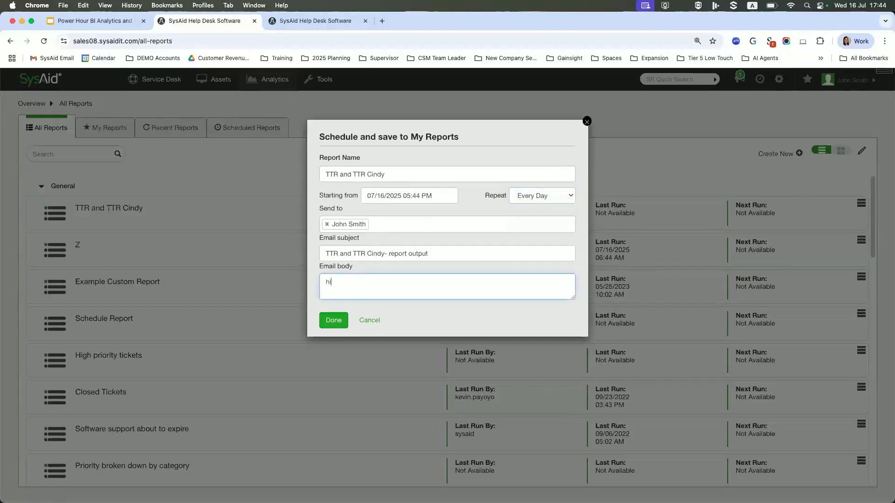
type("hi please.xclmx;cmx;lmv;")
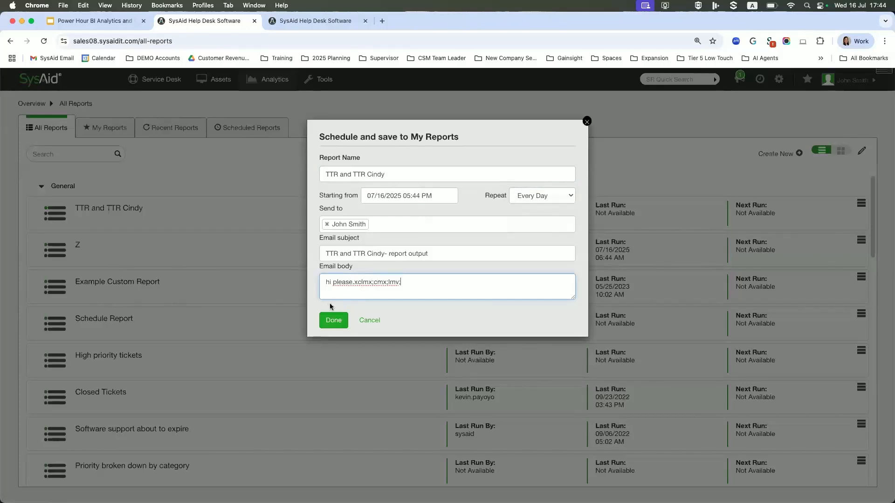
left_click(370, 321)
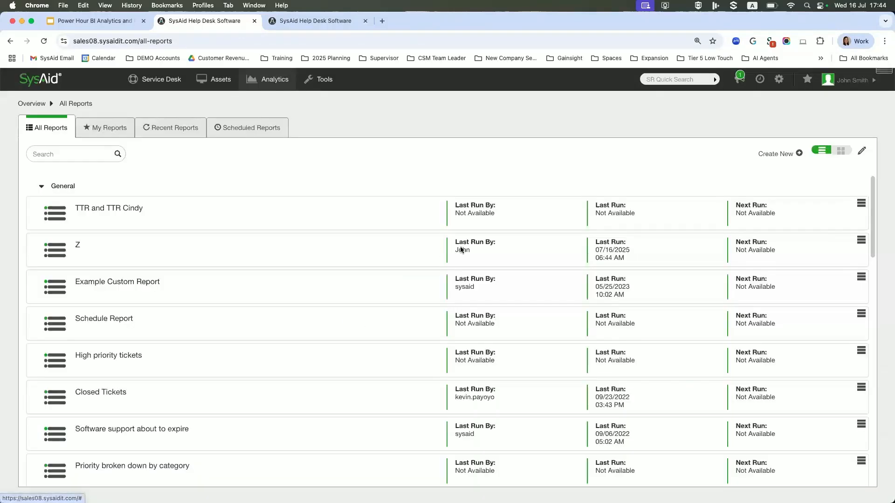
Open the new report from the report list, run it, and look through the generated PDF.
left_click(62, 212)
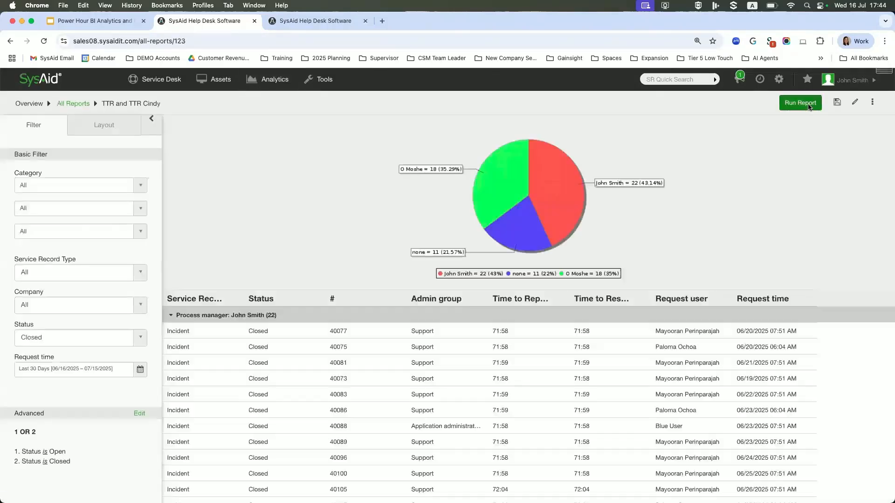
left_click(801, 105)
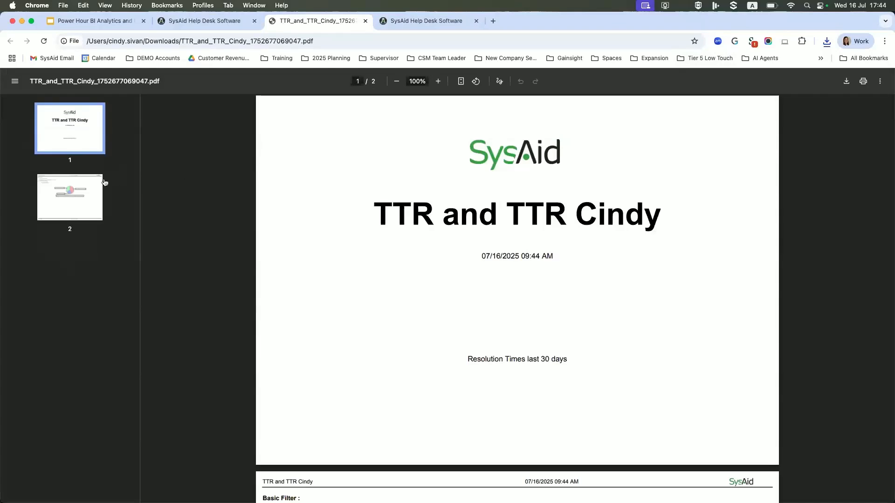
scroll(394, 166, "down", 7)
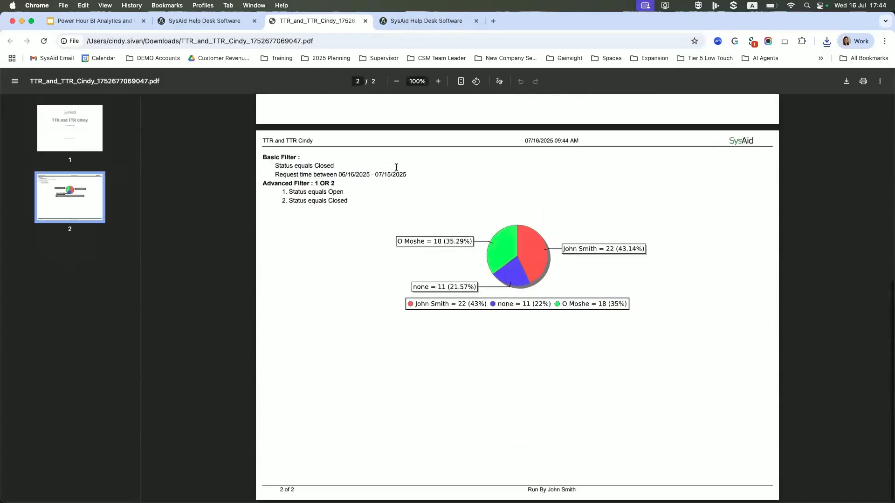
Return to the report in edit mode, include the list in its layout, and run it again.
left_click(230, 22)
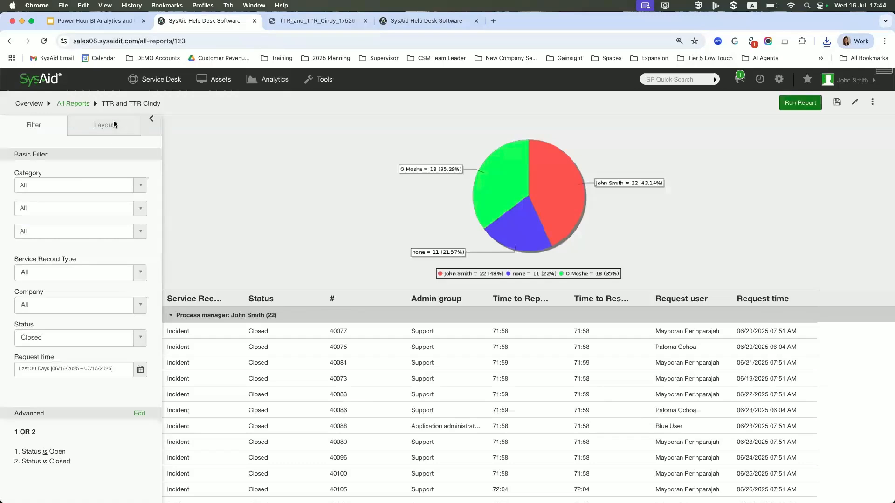
left_click(854, 102)
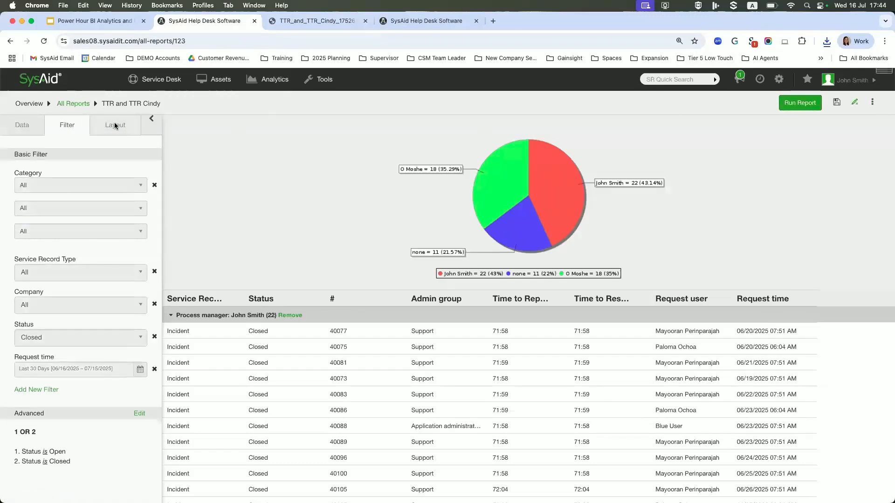
left_click(115, 126)
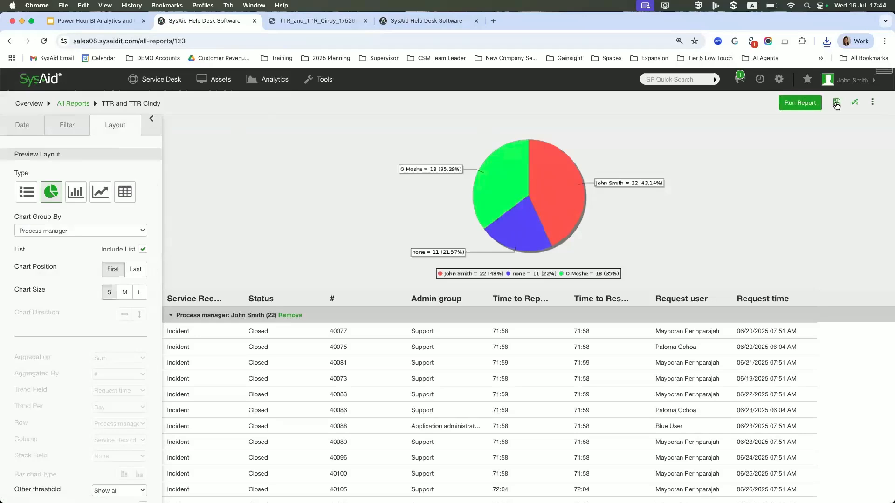
left_click(799, 103)
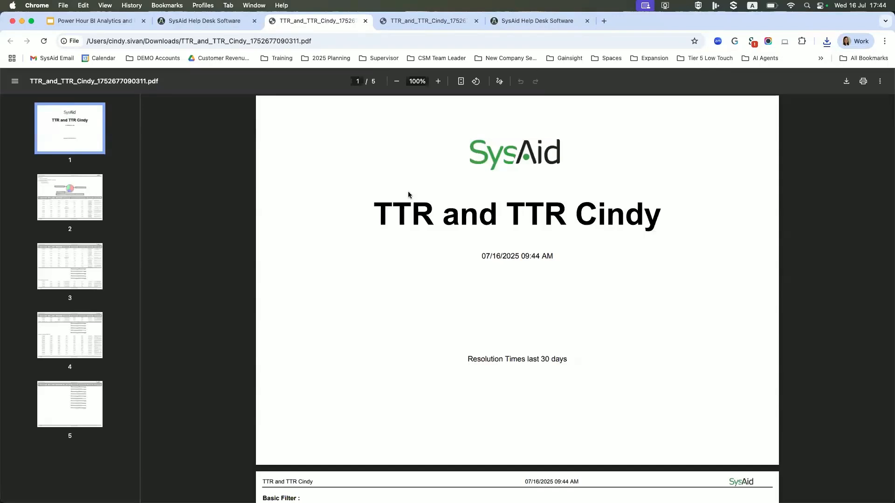
Examine the new PDF's cover page, filter details, pie chart, process manager groups and their summary figures through the last page.
scroll(581, 324, "down", 2)
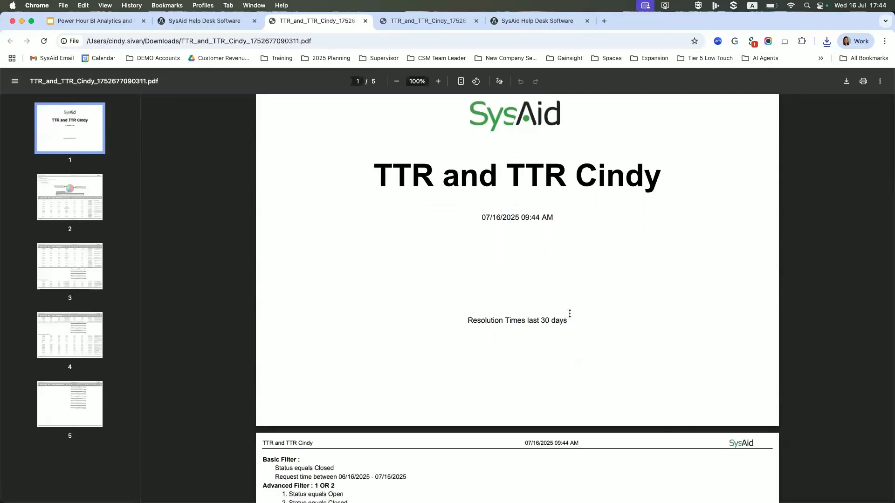
scroll(518, 190, "down", 15)
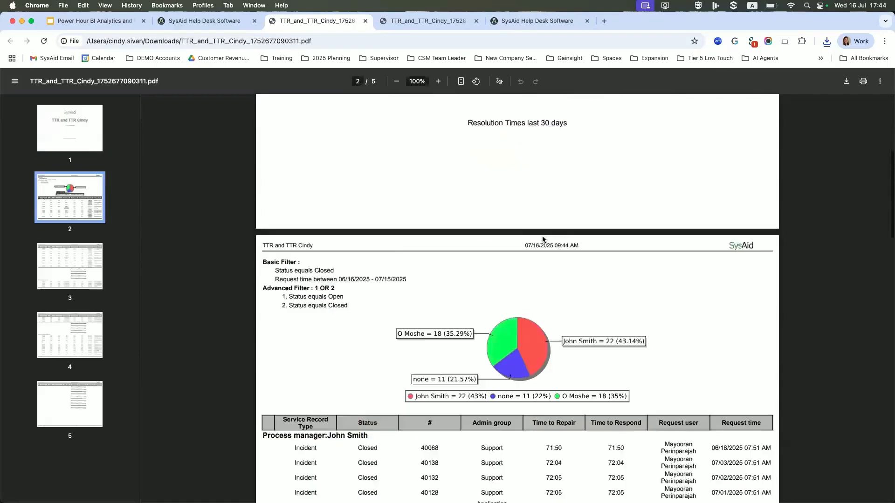
scroll(480, 227, "down", 1)
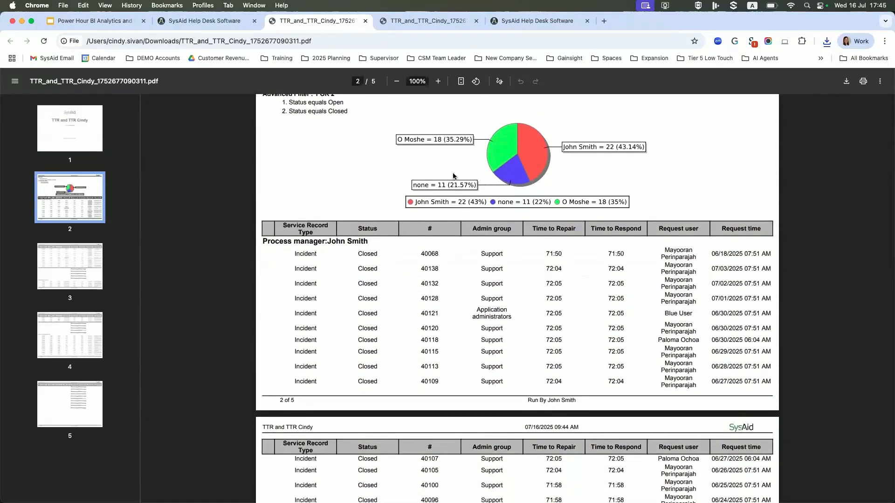
scroll(506, 248, "down", 12)
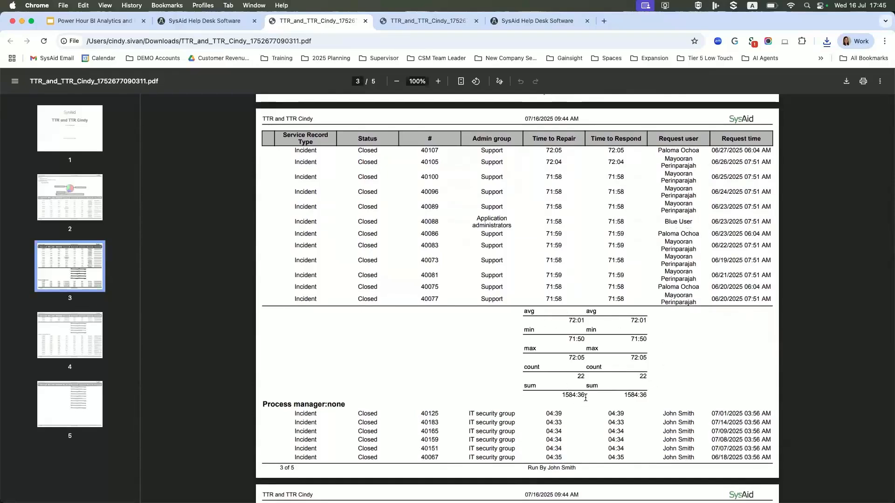
scroll(586, 395, "down", 3)
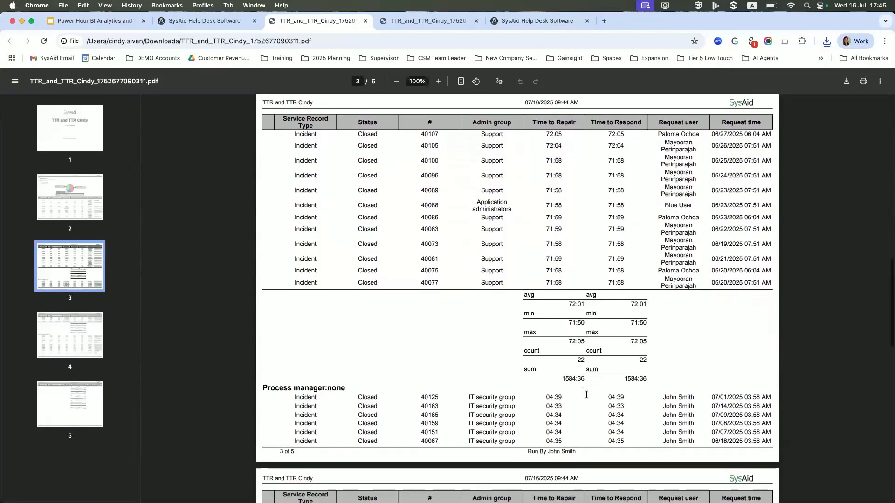
scroll(555, 290, "down", 3)
scroll(526, 285, "up", 5)
scroll(529, 292, "down", 5)
scroll(535, 295, "down", 3)
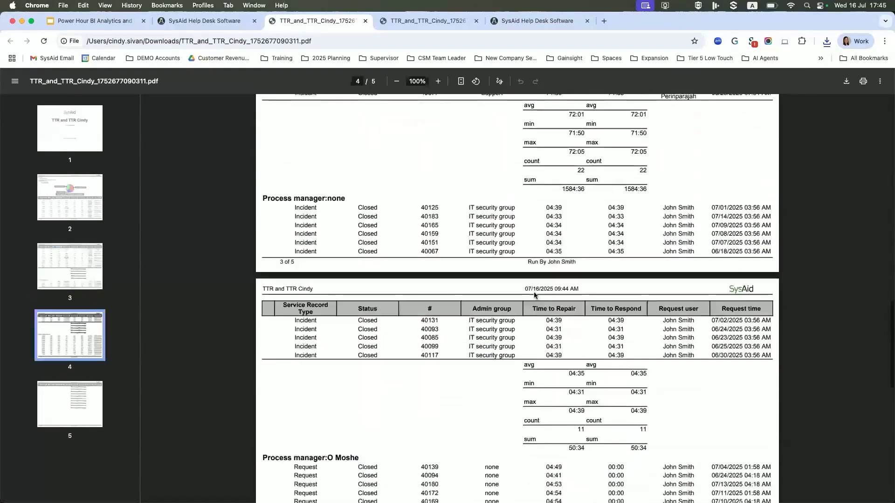
scroll(534, 295, "up", 2)
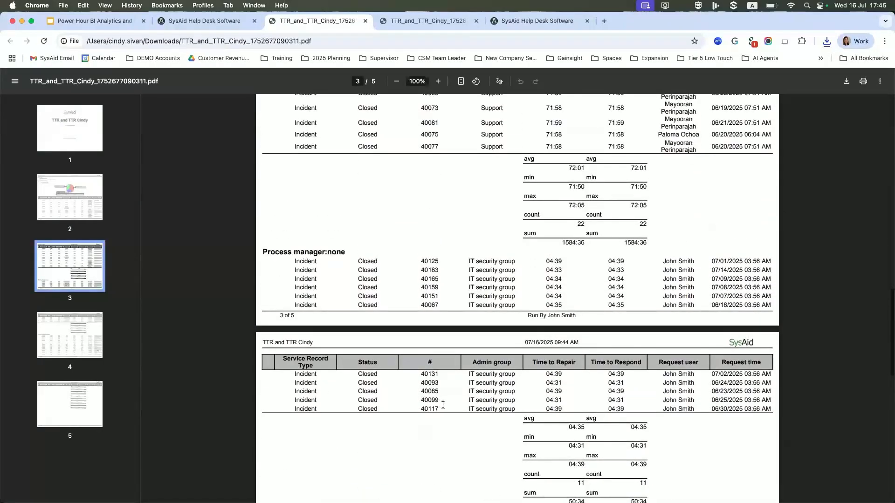
scroll(541, 408, "down", 4)
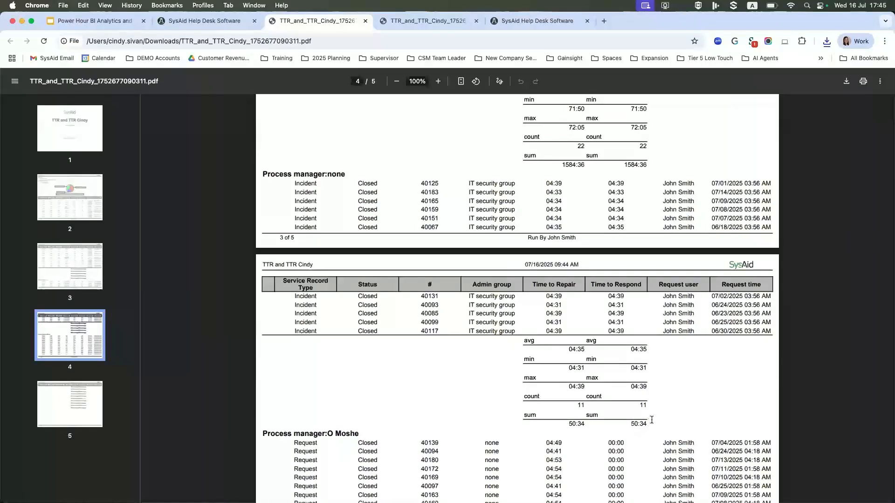
scroll(651, 418, "down", 10)
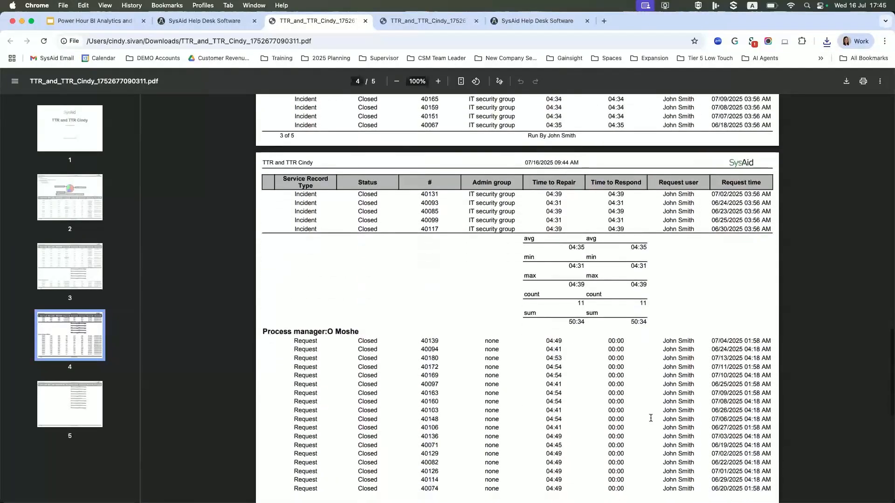
scroll(651, 418, "down", 4)
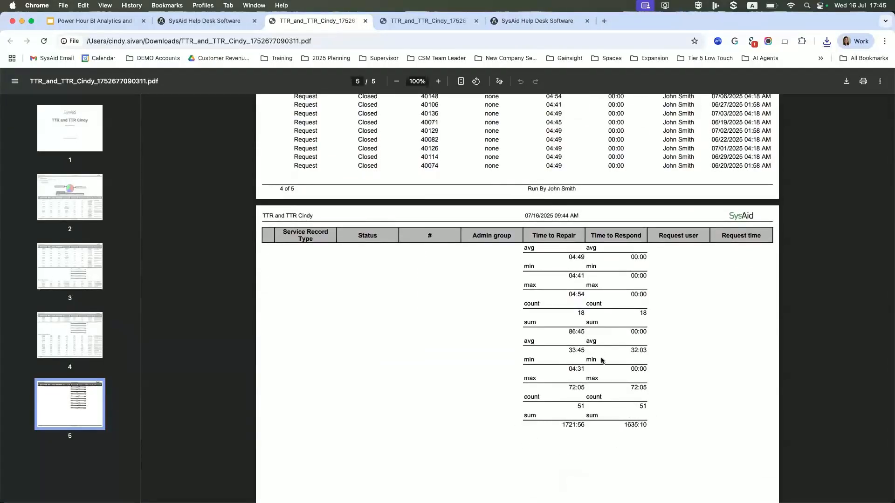
Go back from the PDF's last page to the pie chart and review the first process manager's listed records.
scroll(620, 304, "up", 7)
scroll(620, 303, "up", 20)
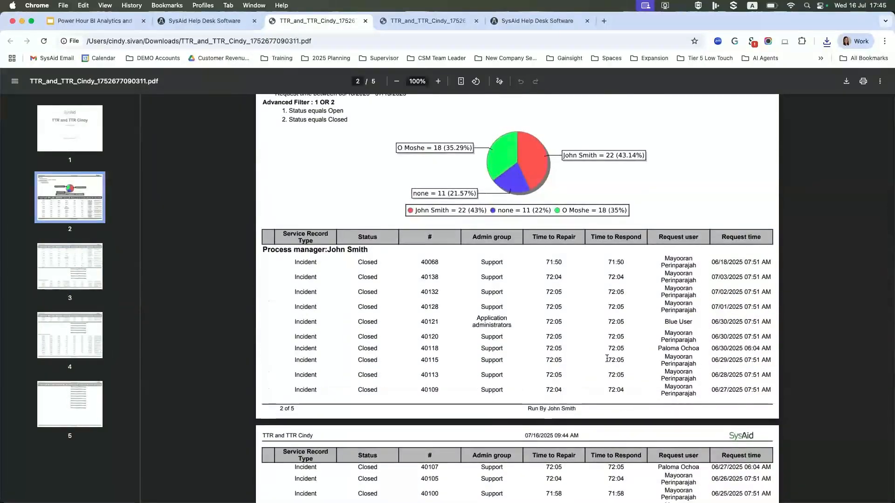
scroll(279, 114, "down", 3)
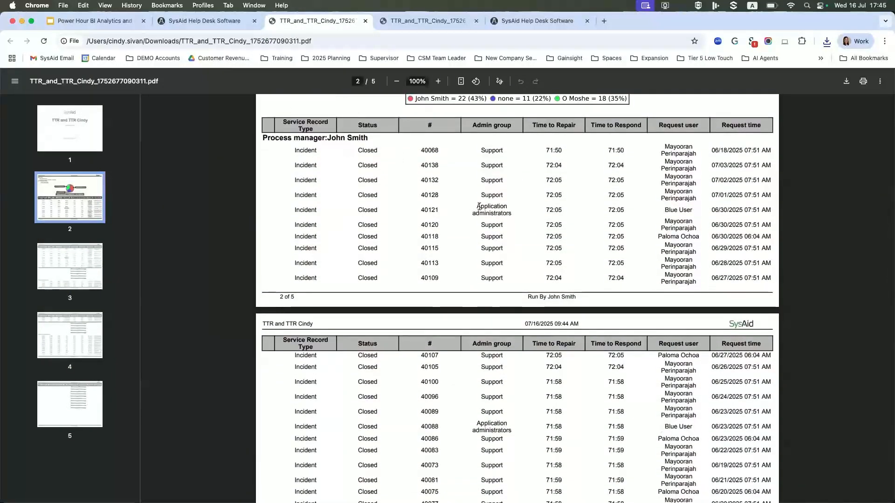
scroll(578, 349, "down", 5)
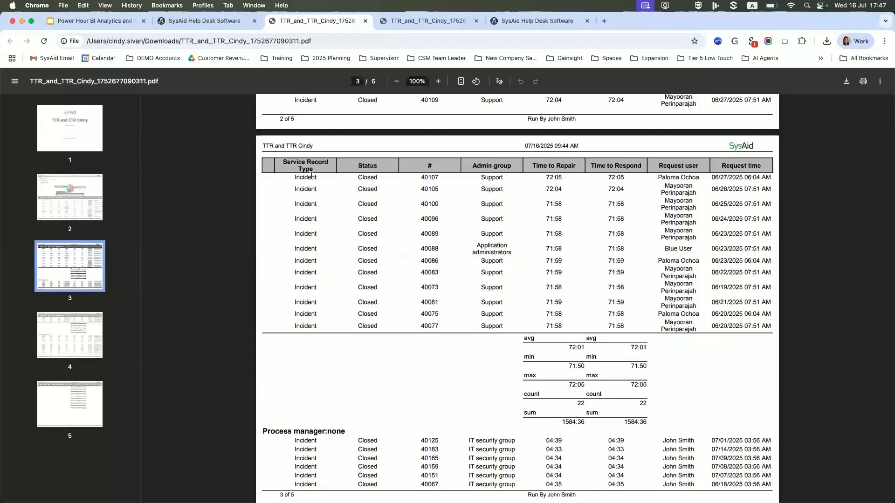
Return to the report in SysAid, bring up its filters and make them editable.
left_click(223, 21)
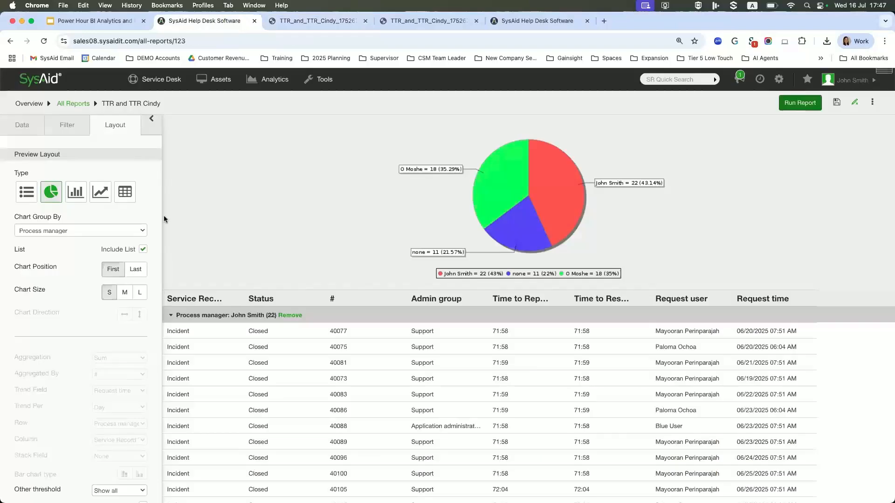
left_click(71, 127)
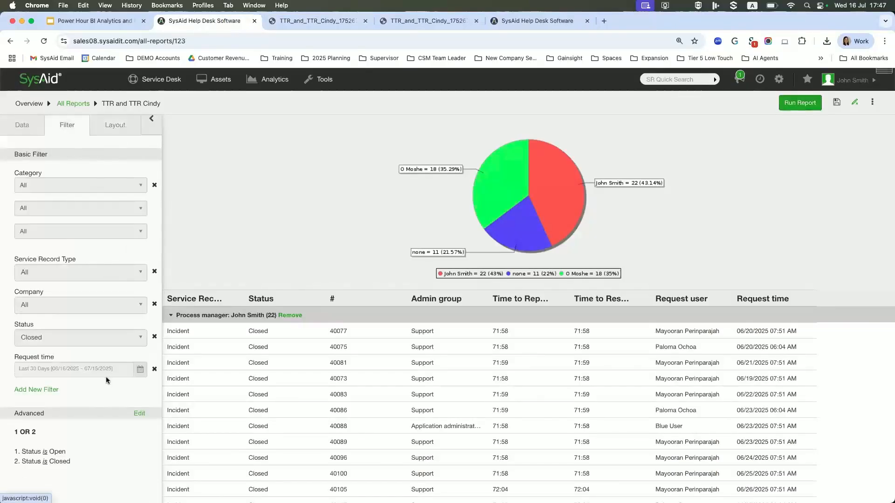
left_click(854, 101)
Try a custom date range for the report's Request time filter, going back to February 2024 for the start date.
left_click(140, 371)
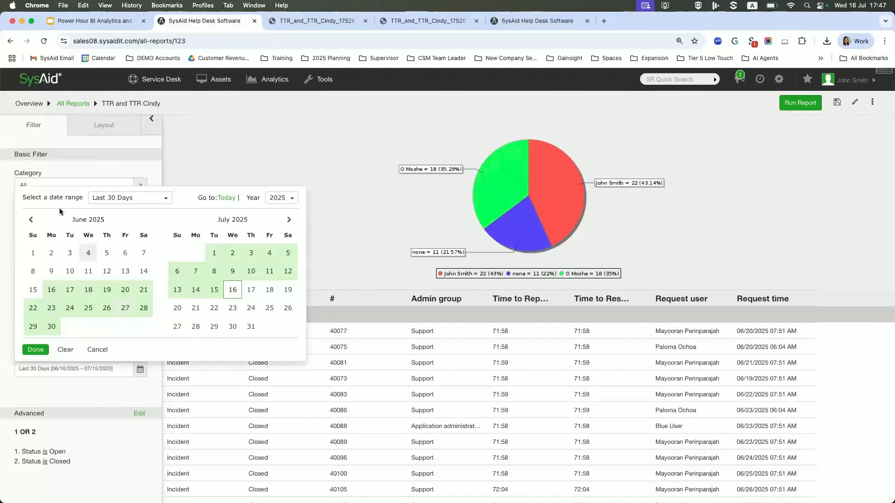
left_click(30, 220)
left_click(30, 220)
left_click(31, 221)
left_click(31, 220)
left_click(31, 220)
left_click(30, 221)
left_click(31, 220)
double_click(31, 221)
double_click(31, 220)
double_click(31, 220)
double_click(31, 221)
left_click(31, 220)
left_click(107, 253)
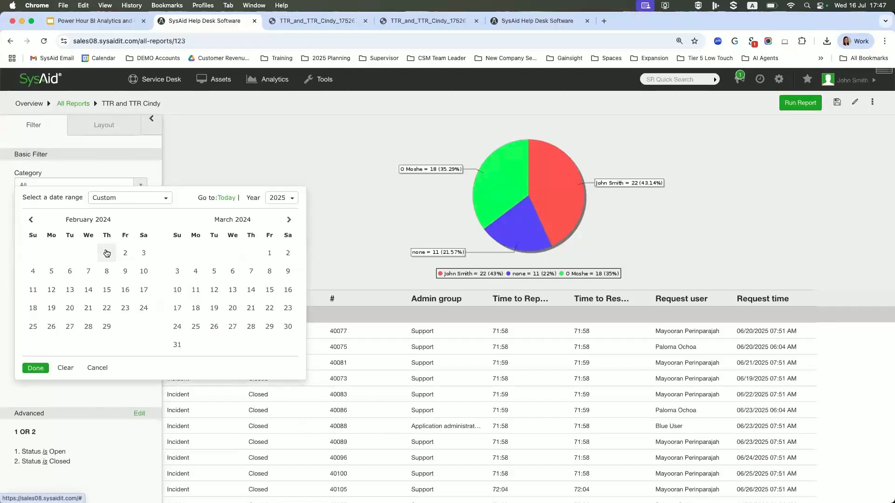
left_click(144, 253)
left_click(289, 219)
double_click(289, 220)
left_click(289, 219)
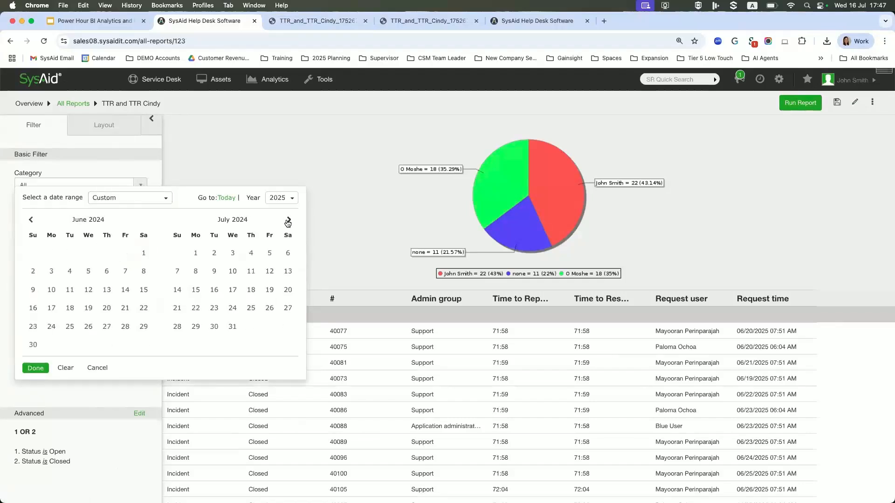
left_click(289, 220)
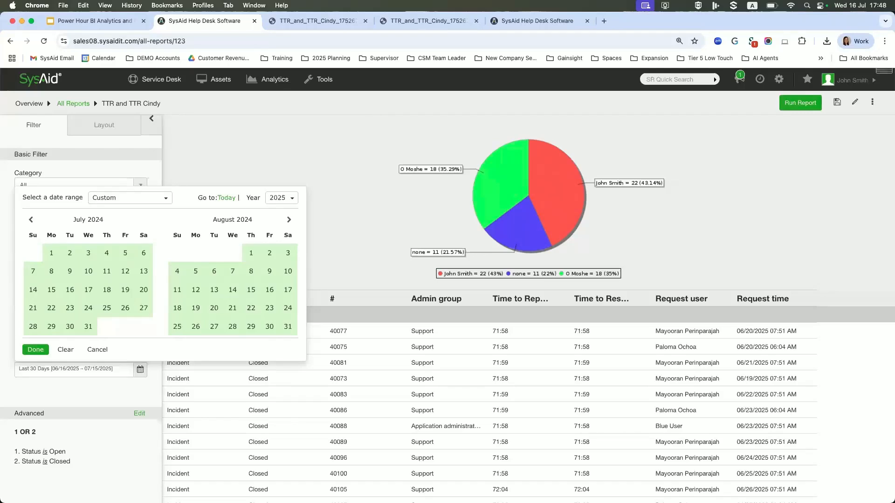
Switch to the service desk settings and examine the due date list, the timers with their expressions, and the escalation rules.
left_click(534, 21)
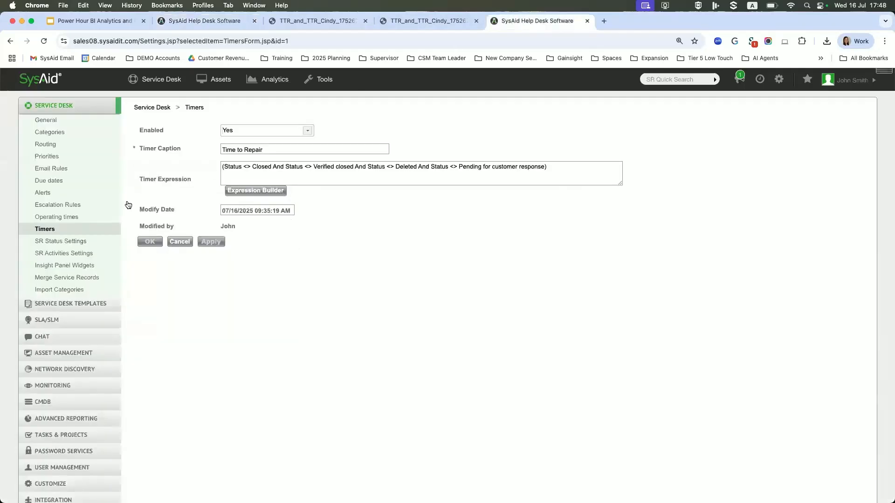
left_click(51, 180)
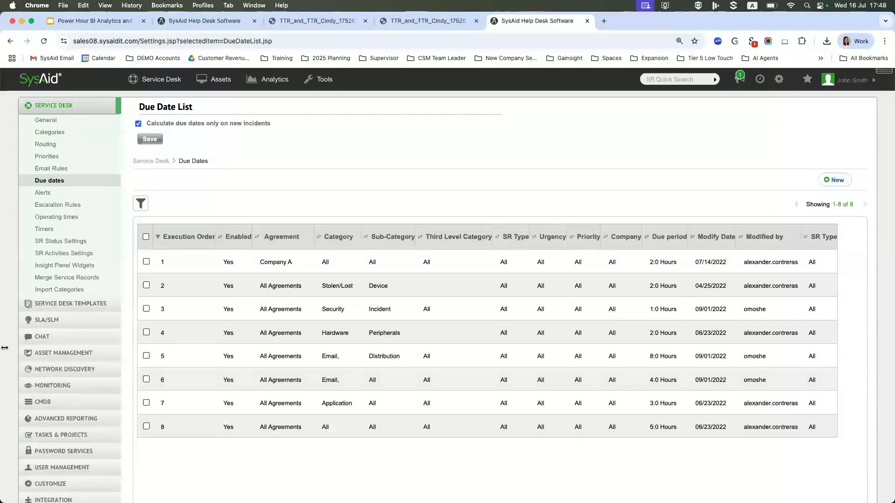
left_click(45, 231)
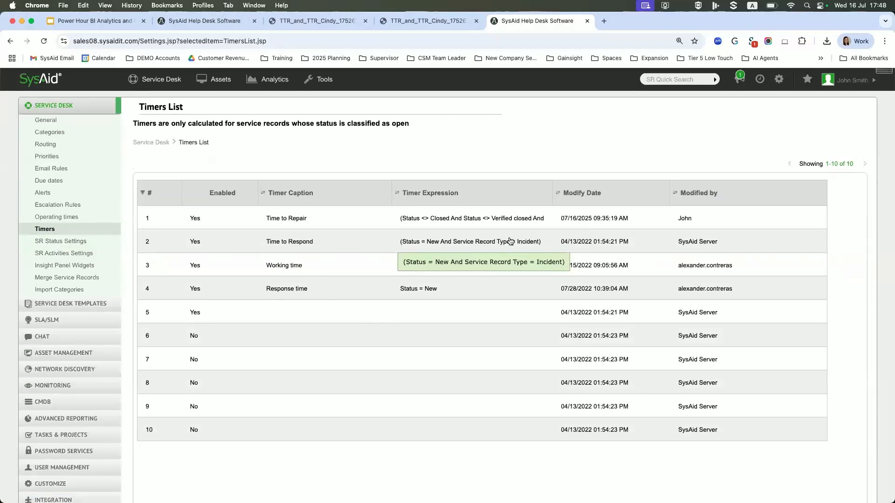
left_click(49, 180)
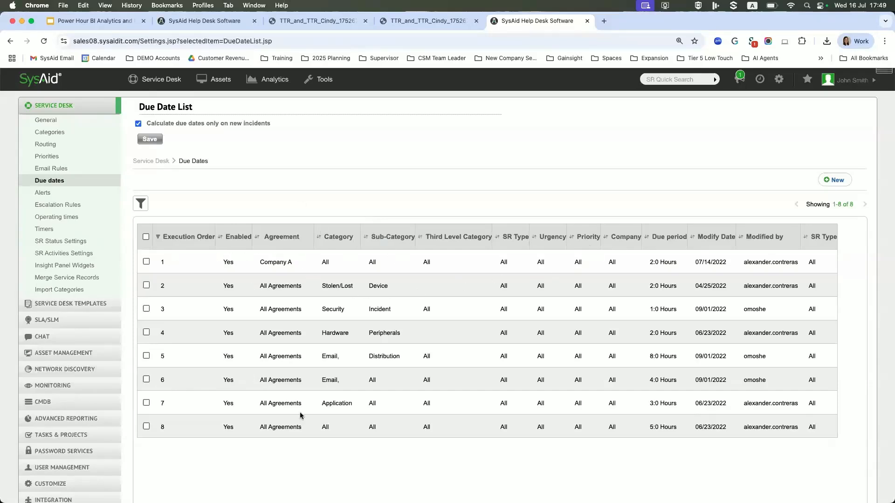
left_click(67, 206)
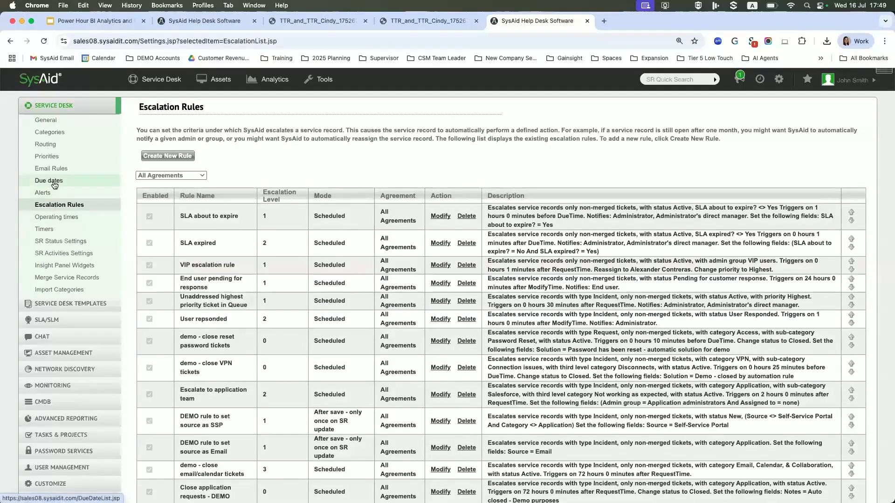
left_click(51, 181)
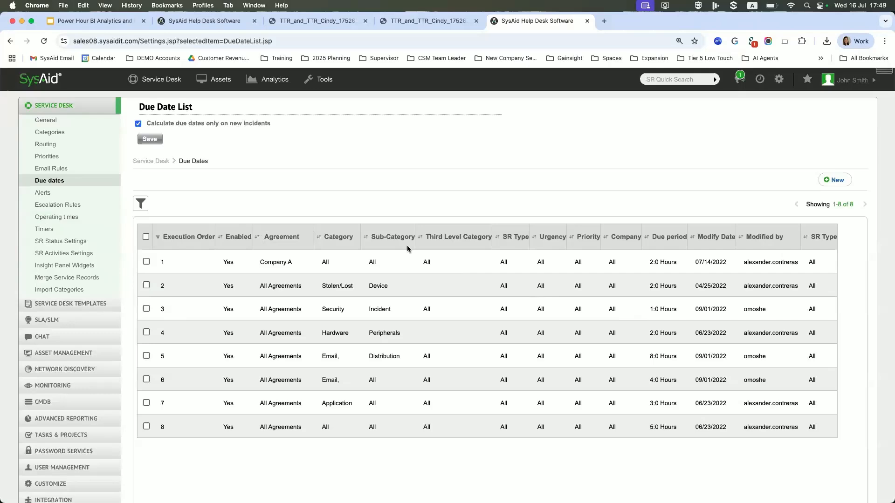
Switch to the Power Hour BI Analytics and Reporting presentation in Google Slides, start the slideshow and advance to the "What's in it for you?" slide.
left_click(110, 22)
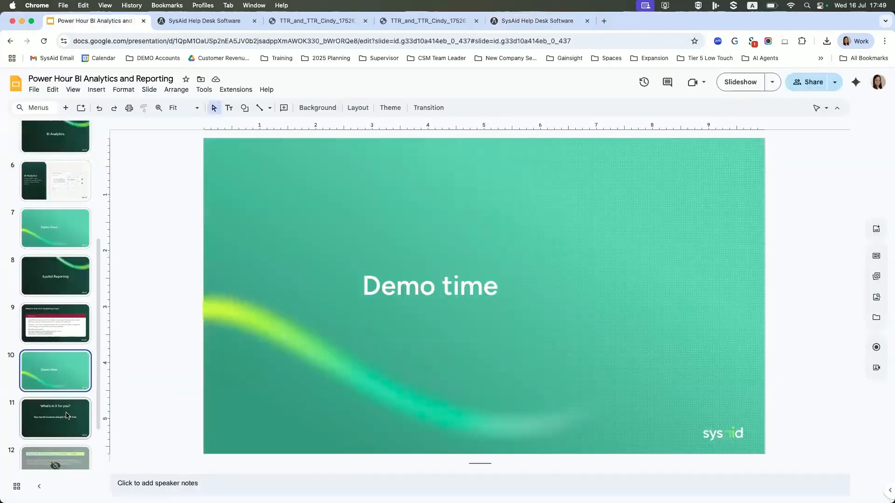
left_click(731, 82)
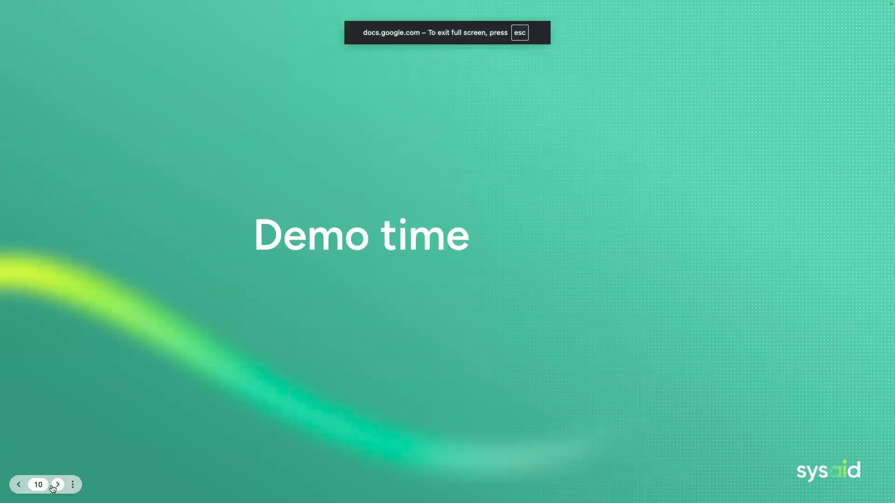
left_click(57, 485)
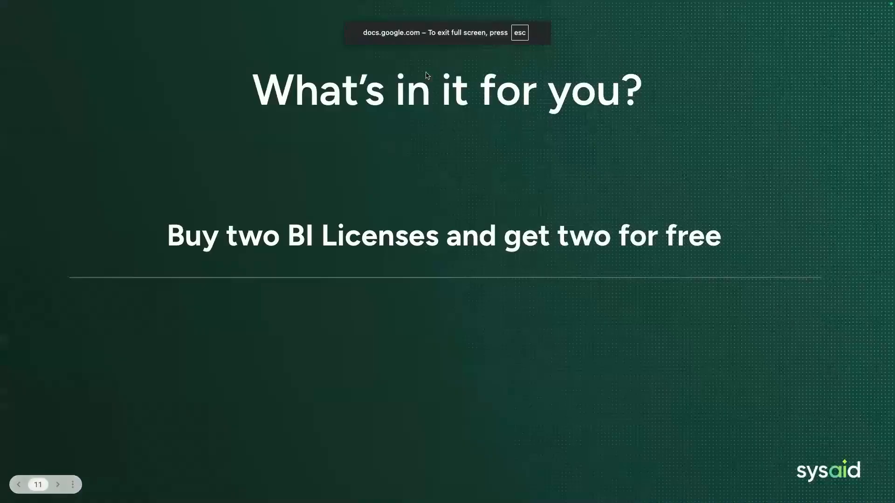